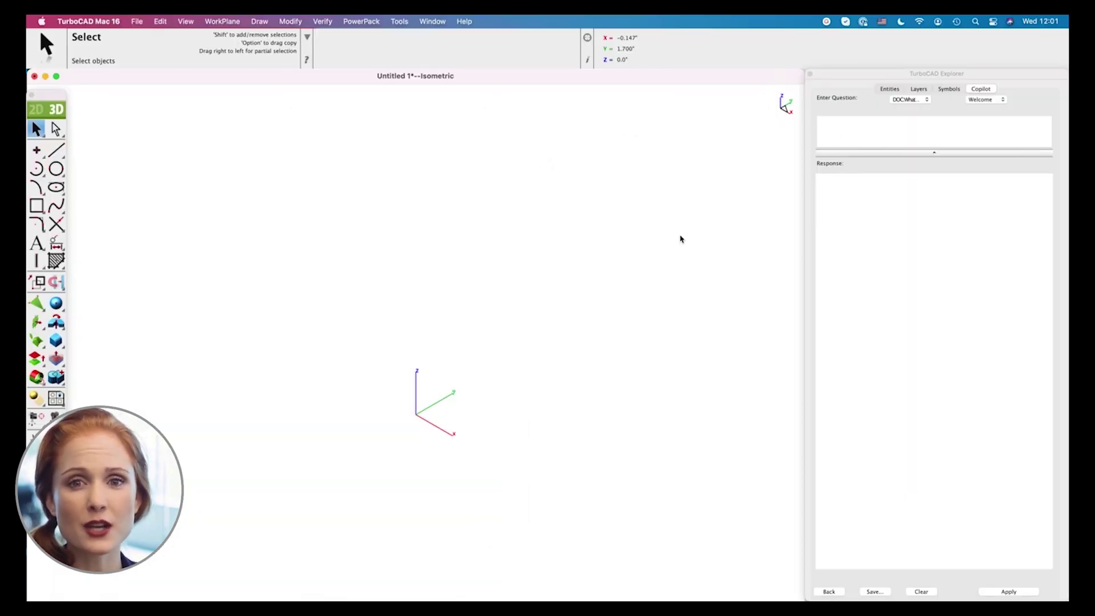
- Ask Copilot with "DOC: Provide a python script to create an external ISO Standard thread and add to a cylinder." and review the response
left_click(838, 135)
type("DOC: Provide a python script to create an external ISO Standard thread and add to a cylinder.")
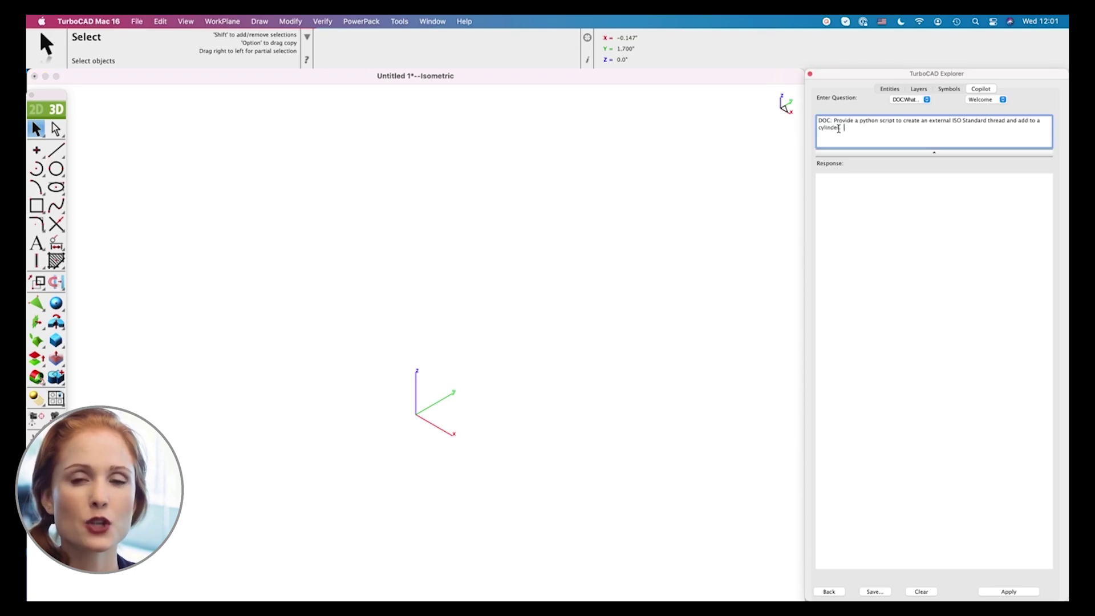
left_click(1008, 593)
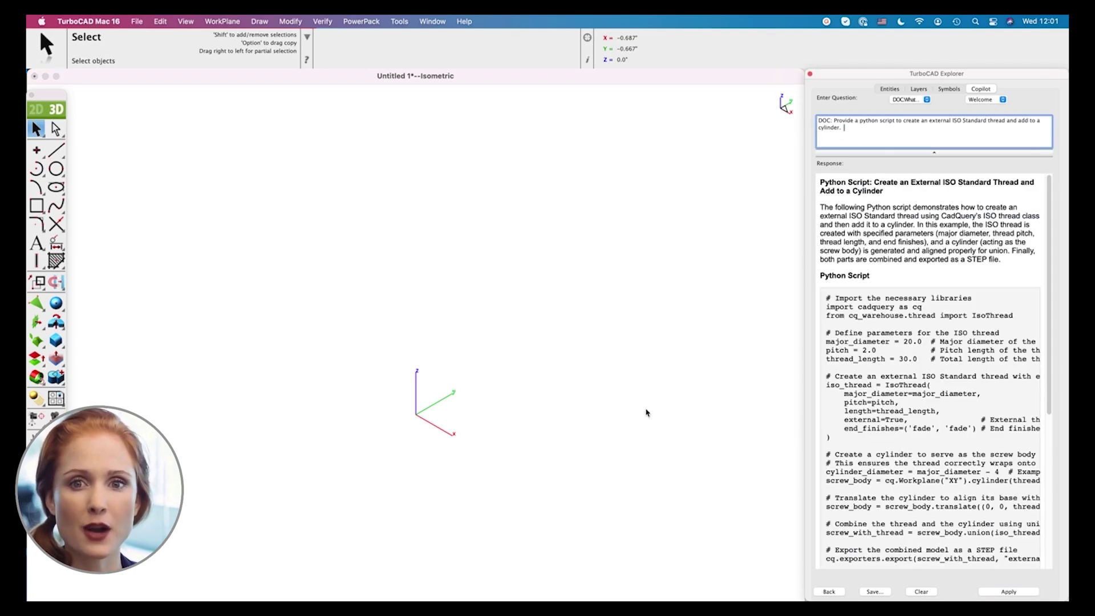
scroll(882, 403, "down", 10)
scroll(882, 404, "up", 3)
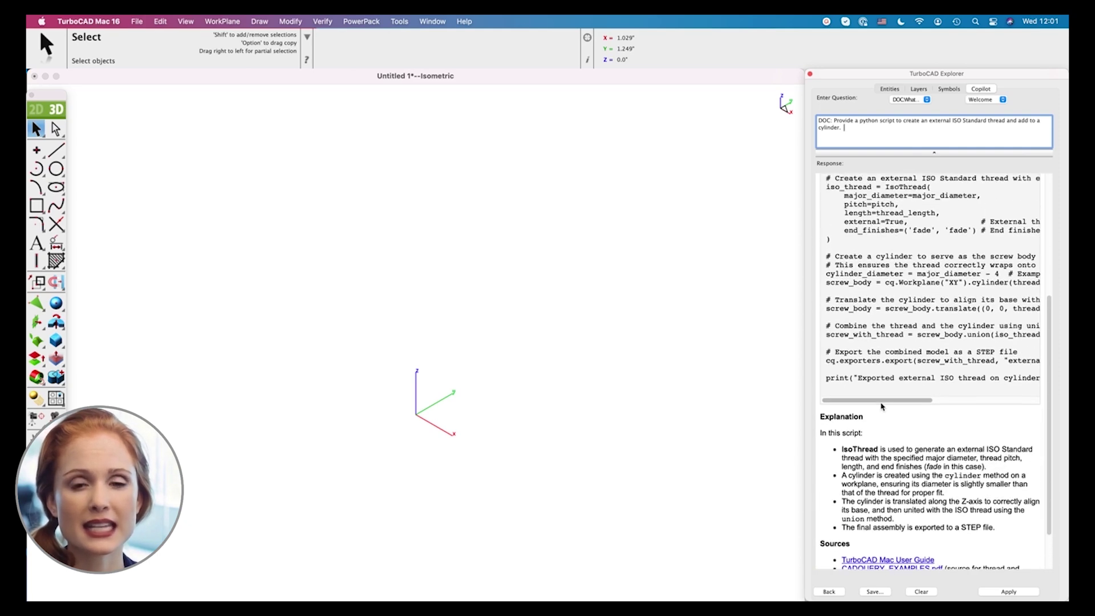
scroll(882, 406, "up", 10)
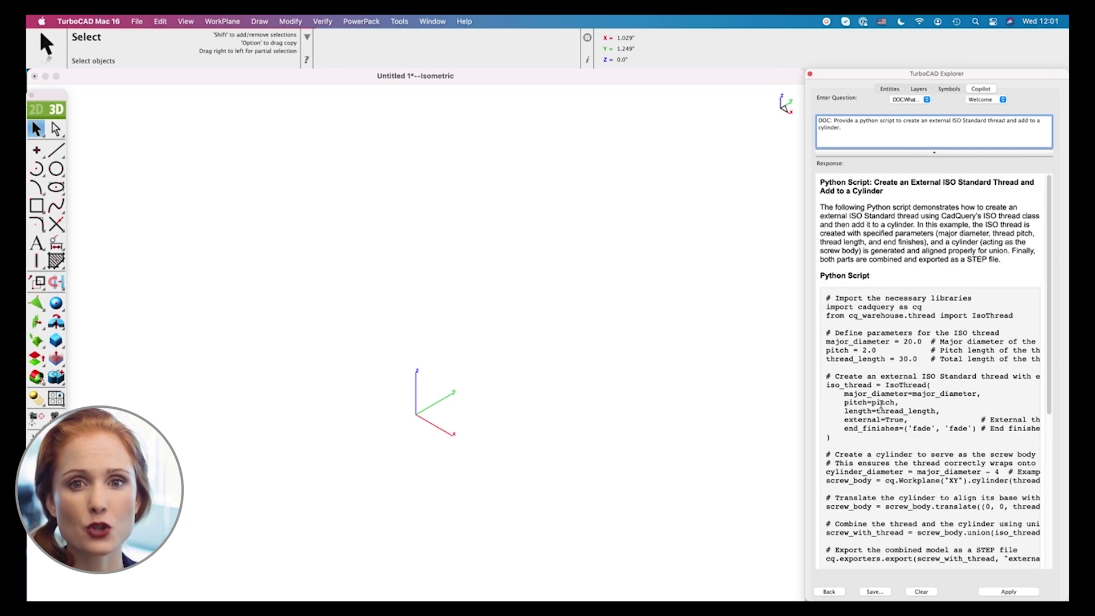
- Submit a "PPT:" prompt with a CadQuery script for an ISO-threaded cylinder: major diameter 20.0, pitch 2.0, length 30.0 mm, exported to results.step
key("super+a")
key("BackSpace")
type("PPT")
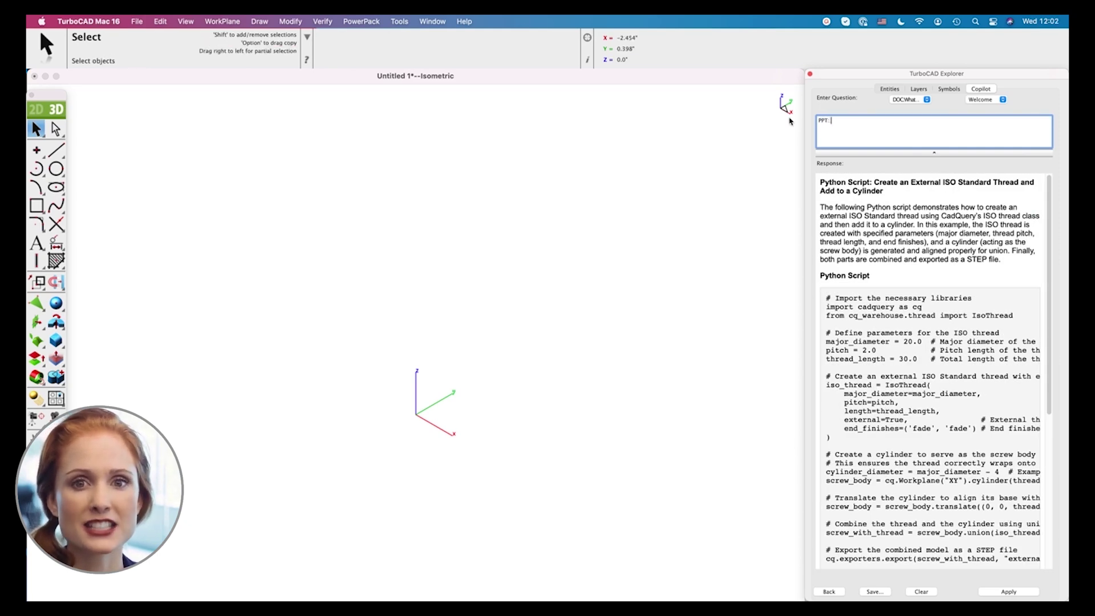
key("super+a")
type("# Export the combined model as a STEP file cq.exporters.export(screw, \"results.step\")")
left_click_drag(949, 154, 912, 365)
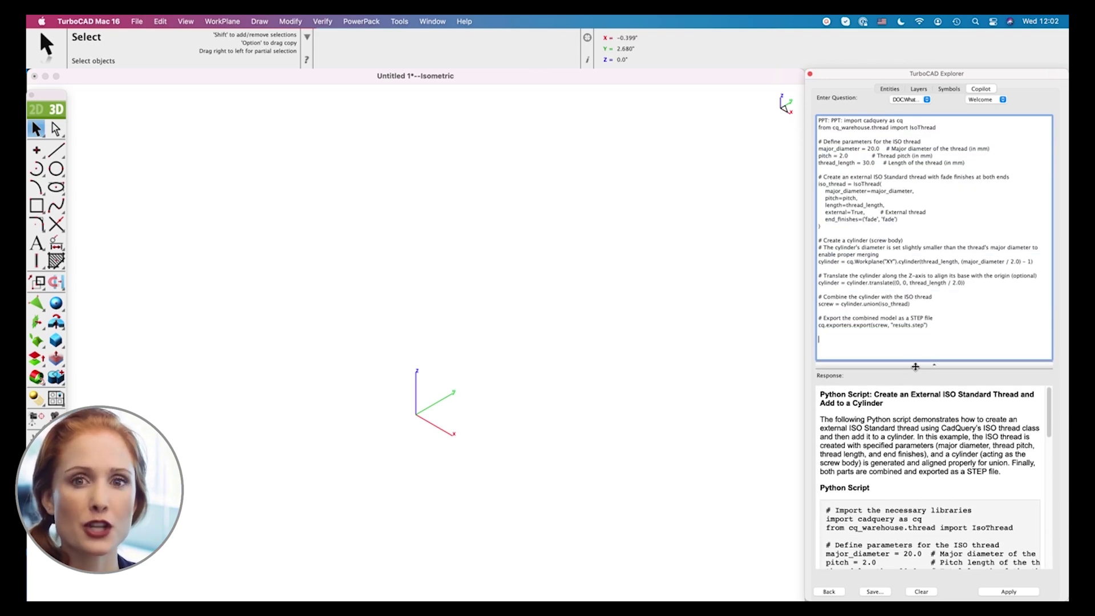
key("BackSpace")
key("BackSpace")
key("BackSpace")
key("BackSpace")
key("BackSpace")
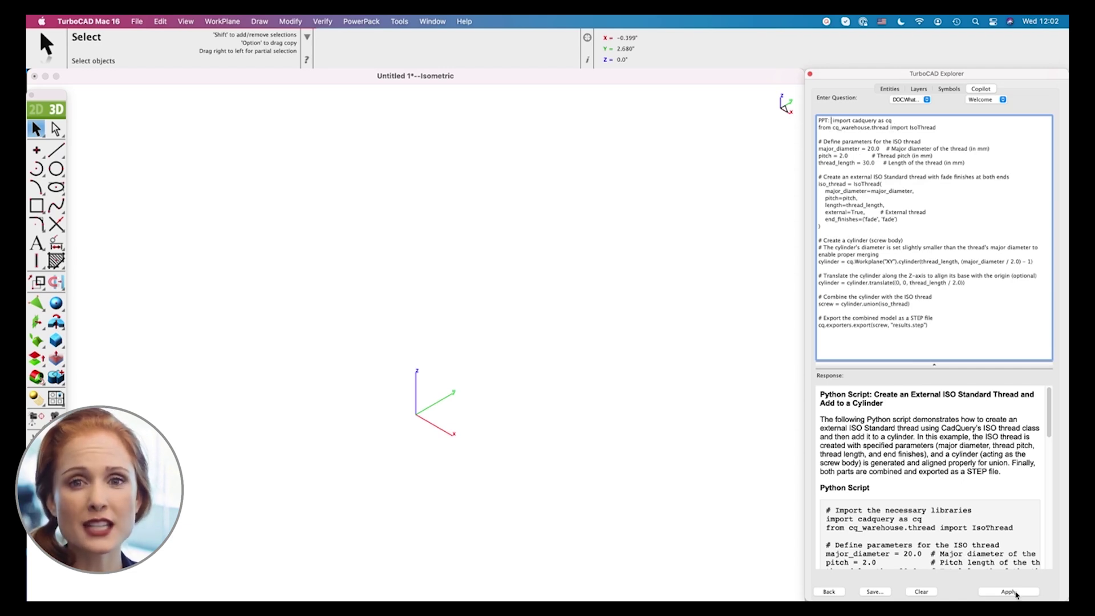
left_click(1008, 593)
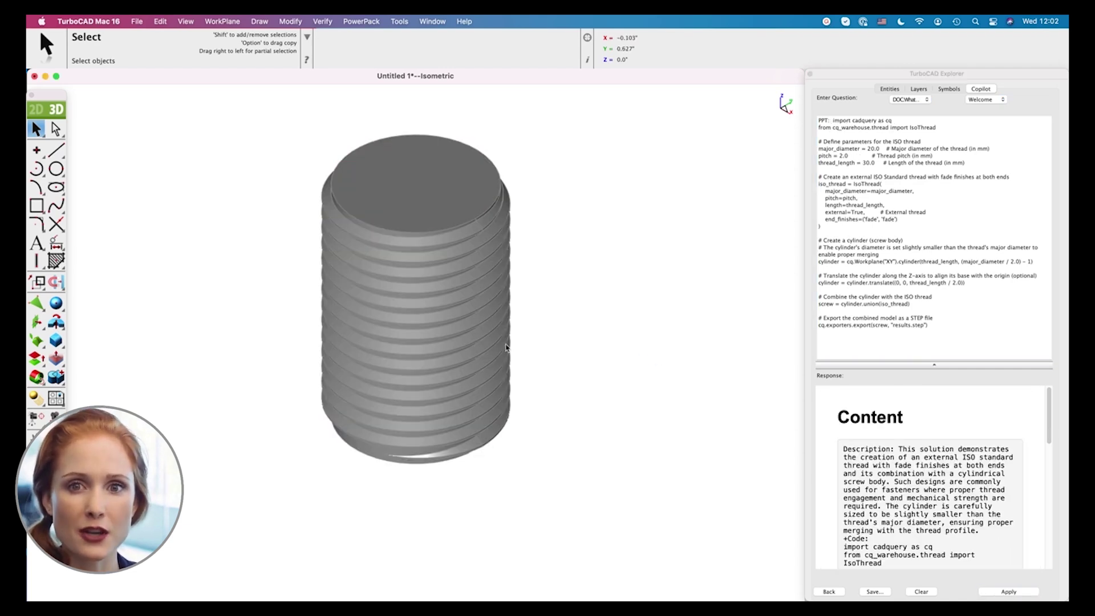
- Select the generated threaded cylinder and open its script in the Inspector, placed beside the model
middle_click_drag(427, 342, 493, 257)
middle_click_drag(581, 208, 566, 269, "shift")
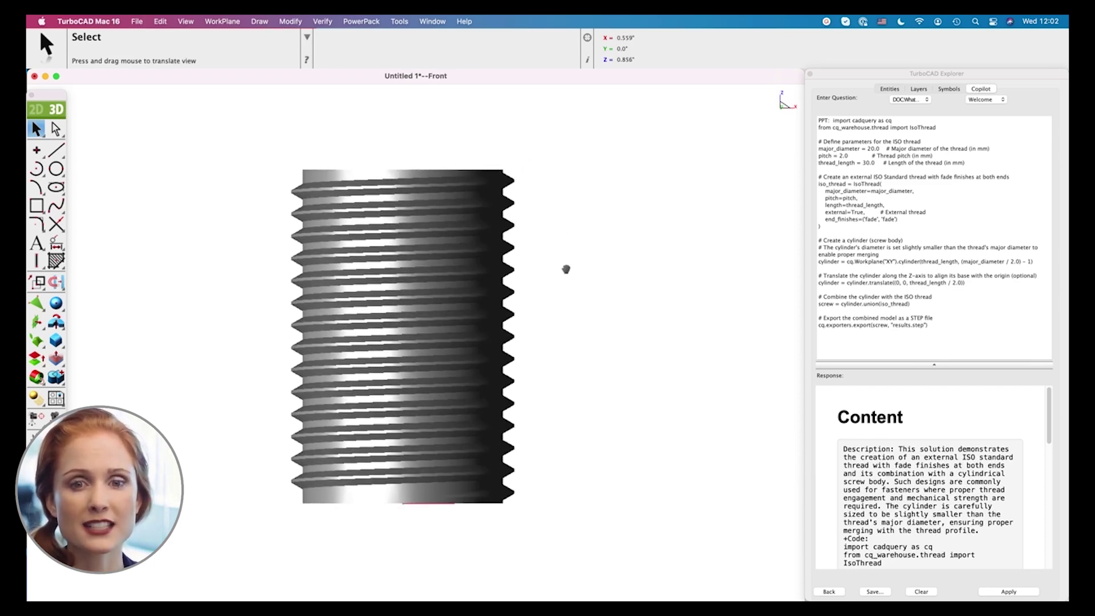
left_click(392, 189)
left_click(590, 63)
left_click_drag(434, 243, 678, 208)
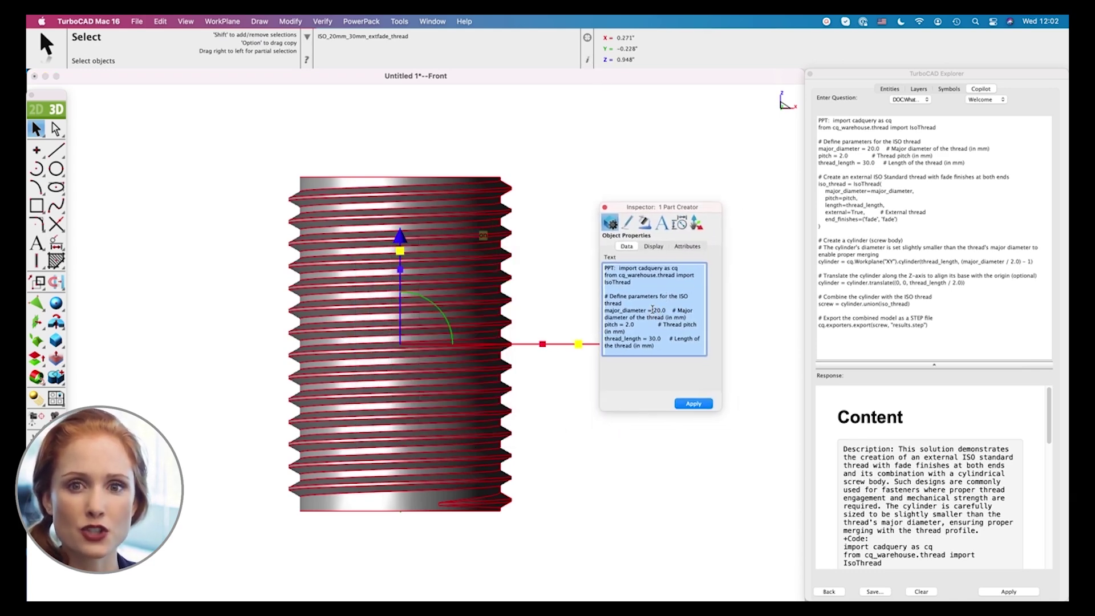
- Set the part script's major diameter to 15.0, pitch to 1.5 and thread length to 50.0 mm, and regenerate the threaded part
left_click(647, 320)
type("1")
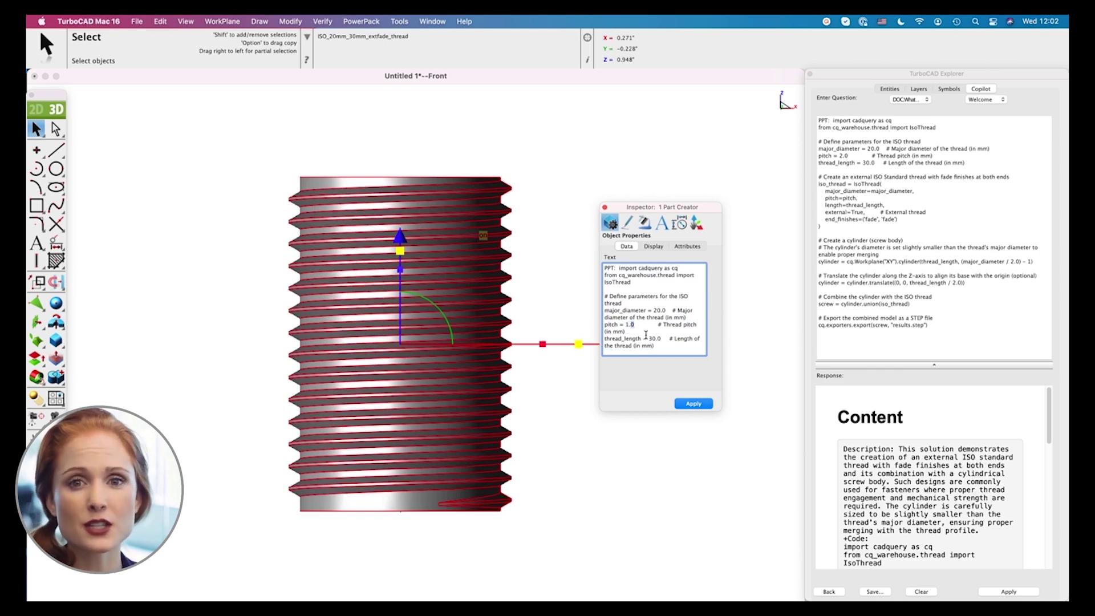
type("5")
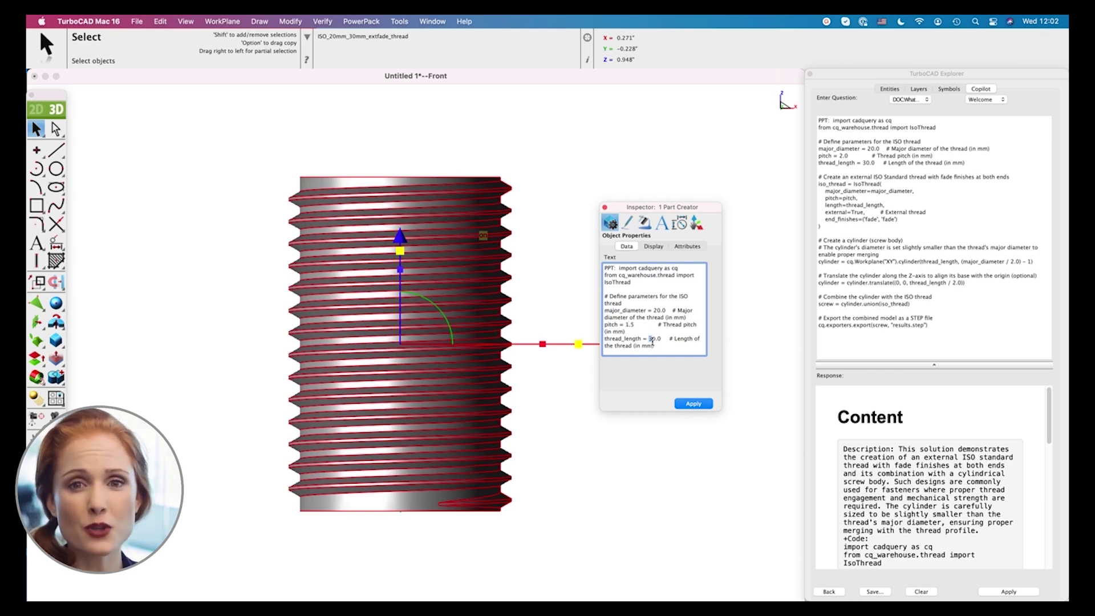
type("4")
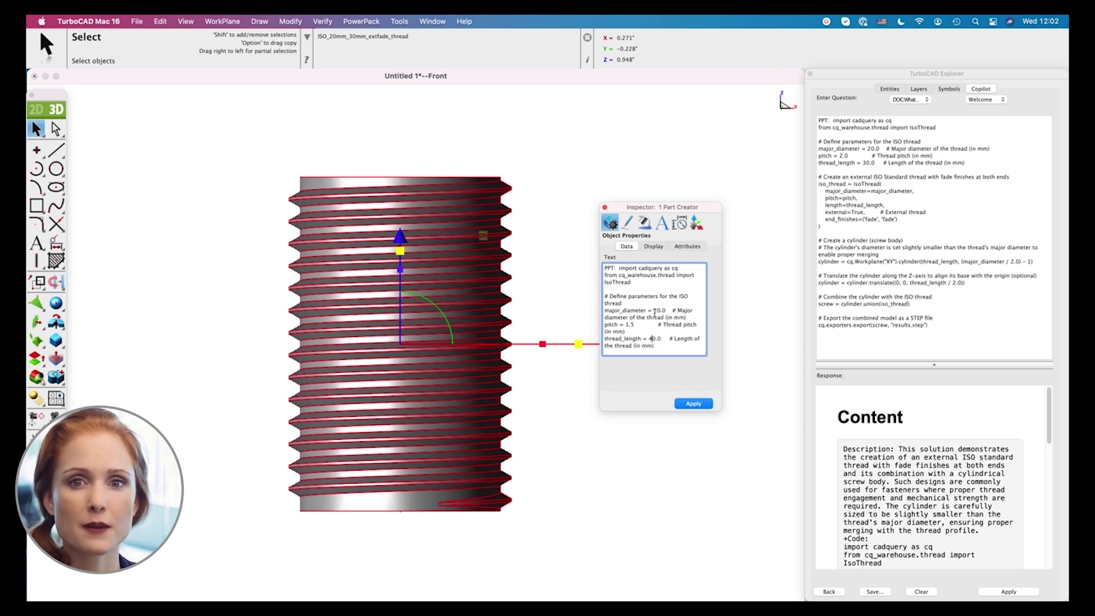
type("15")
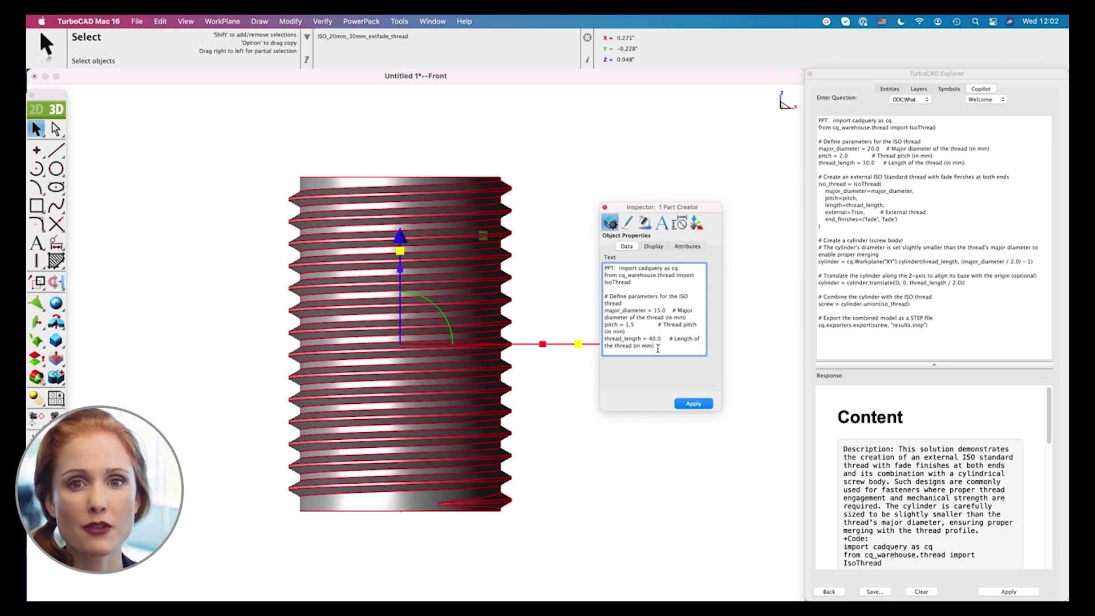
type("5")
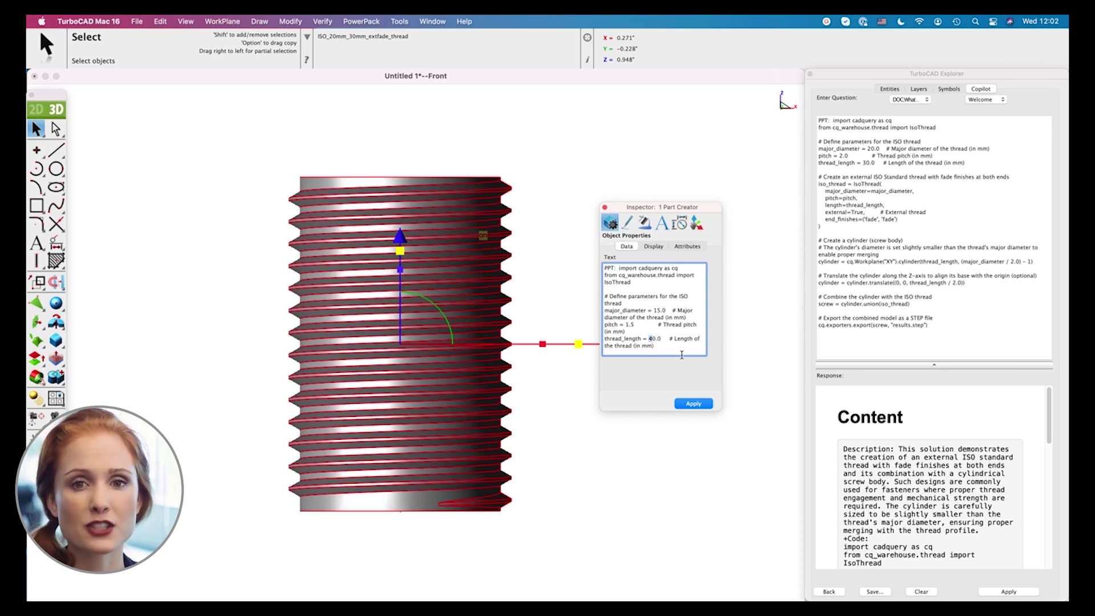
left_click(705, 406)
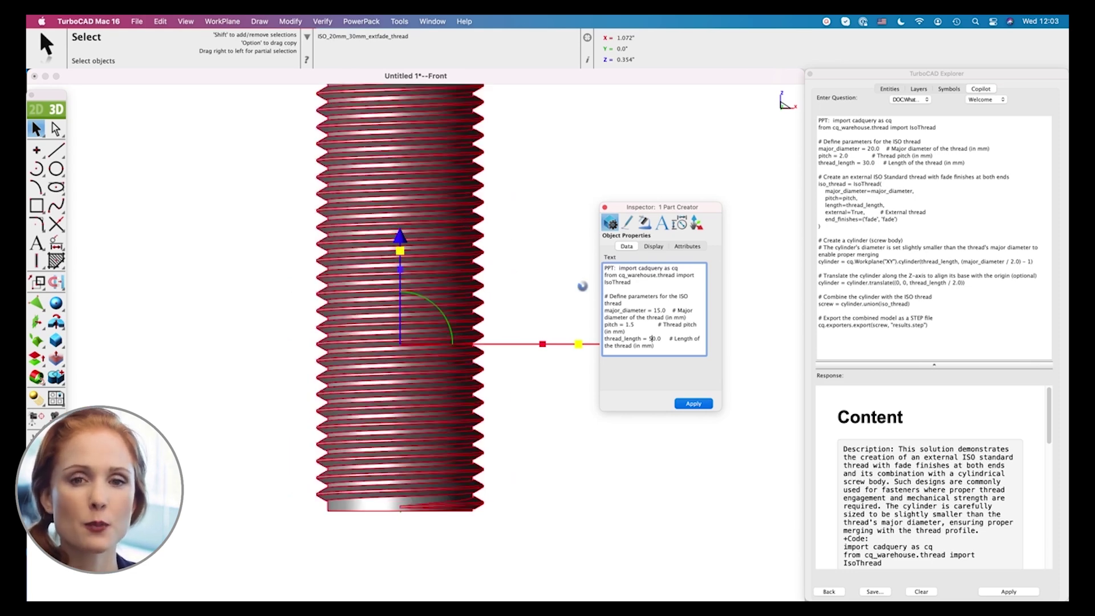
left_click(540, 259)
middle_click_drag(547, 186, 540, 269)
scroll(536, 266, "down", 3)
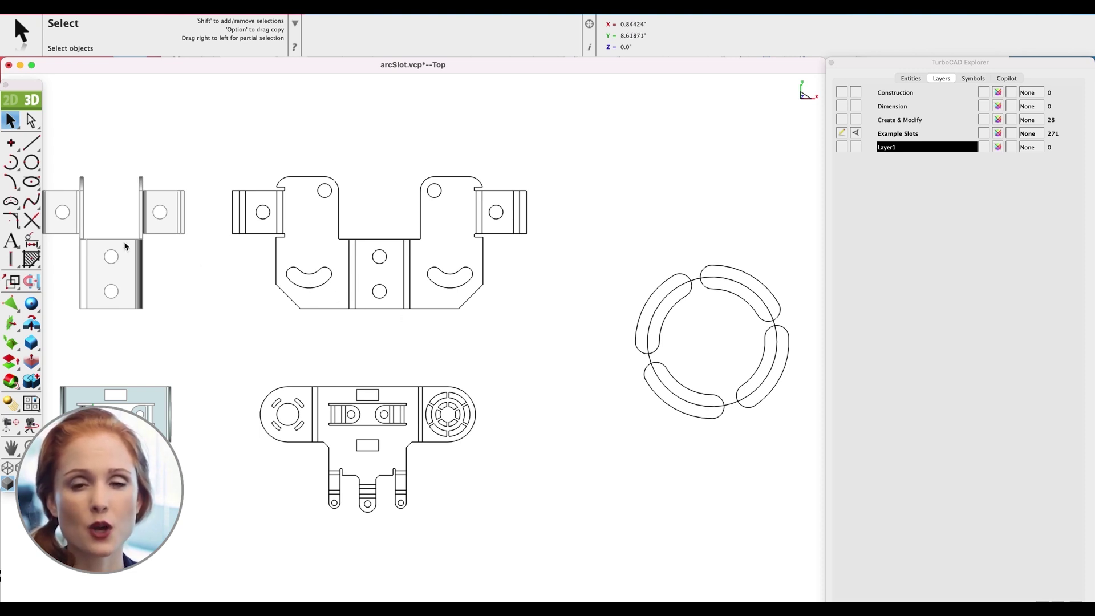
- Detach the rectangle and polygon tool palette, activate the Arc Slot tool and isolate Layer1
left_click_drag(12, 203, 443, 87)
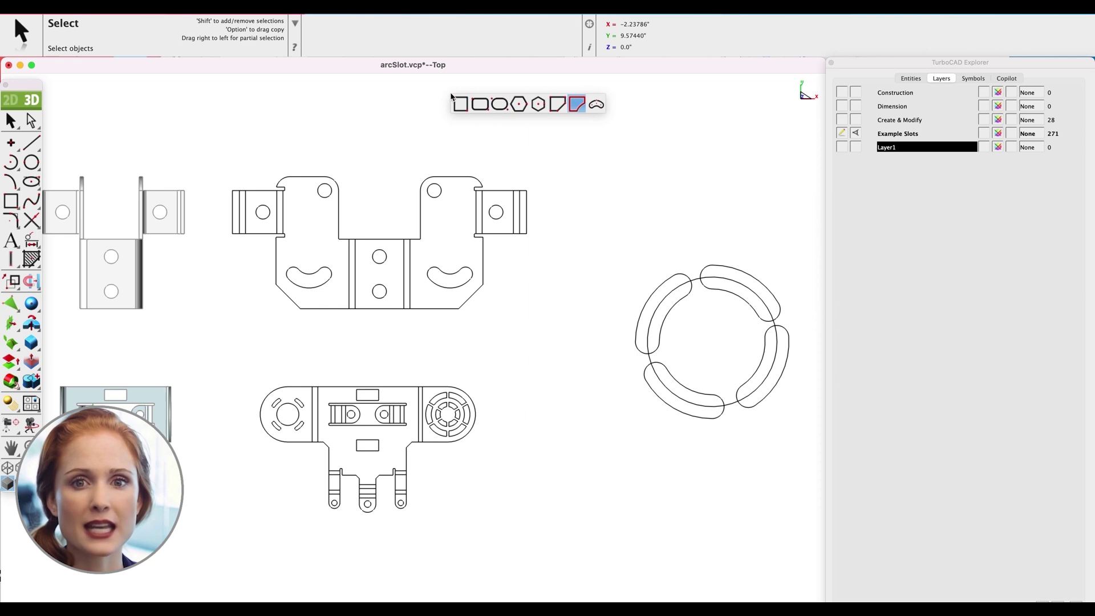
left_click(596, 111)
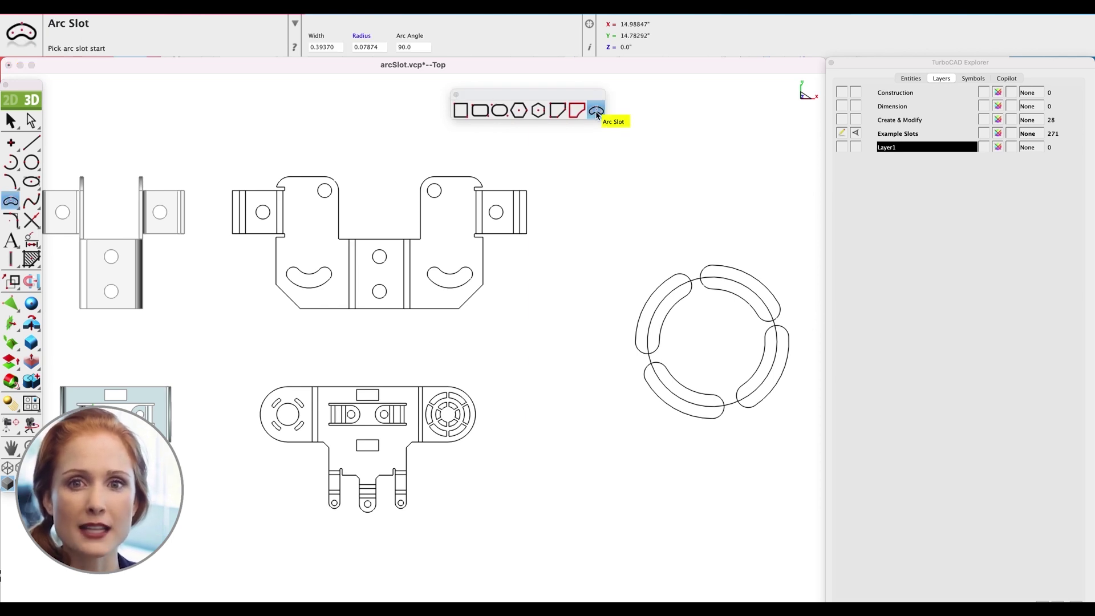
right_click(855, 149)
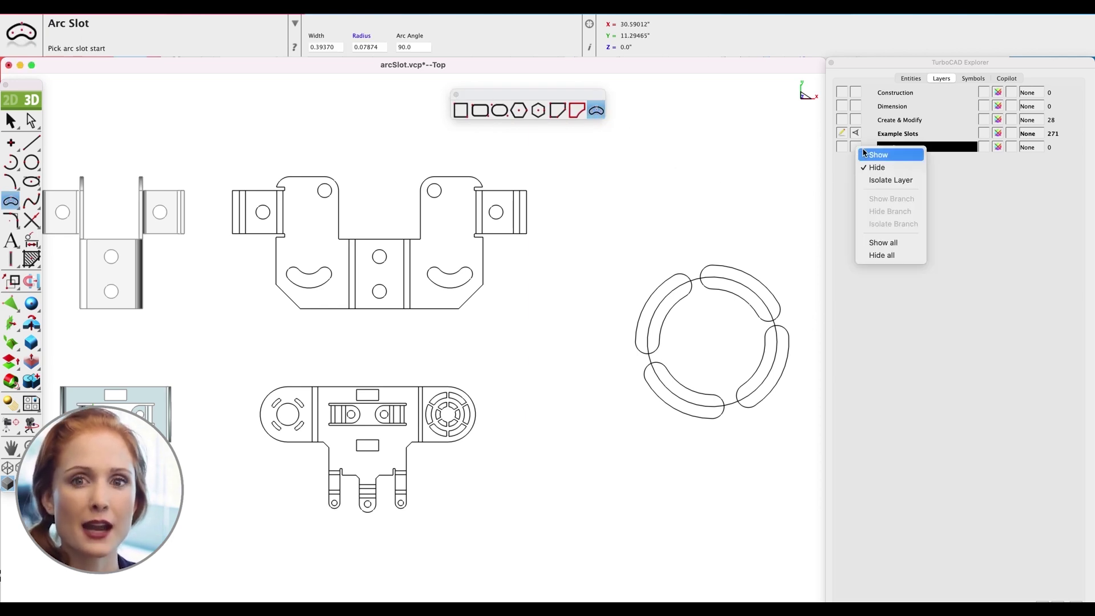
left_click(884, 179)
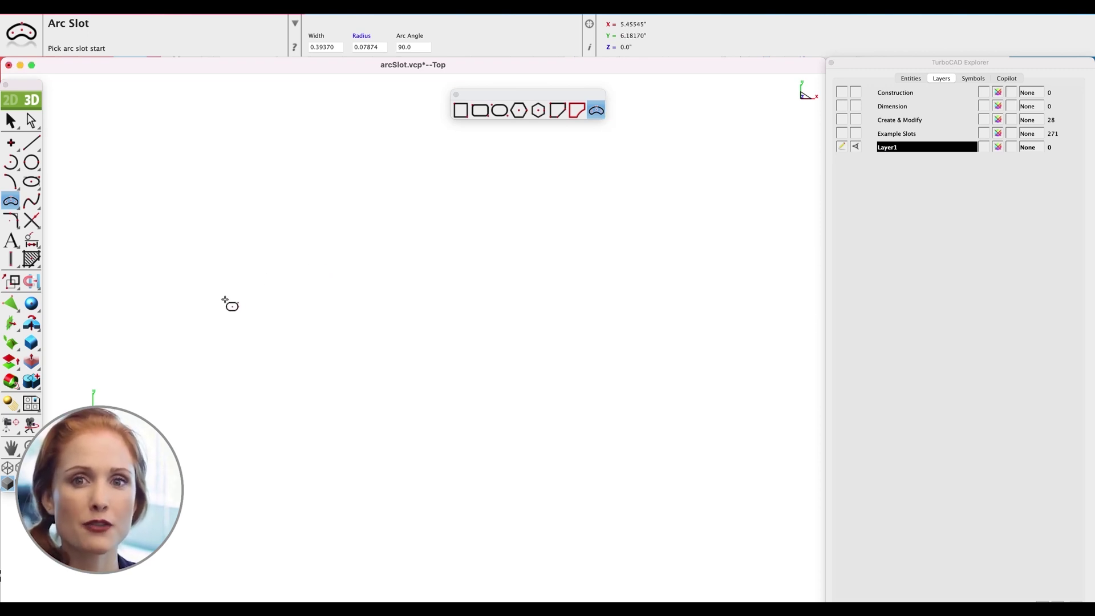
- Draw an upward-curving arc slot on Layer1, about 1.91 in wide, with a radius of about 7.95 in and an arc angle of about 94°
left_click(224, 297)
left_click(502, 300)
left_click(360, 239)
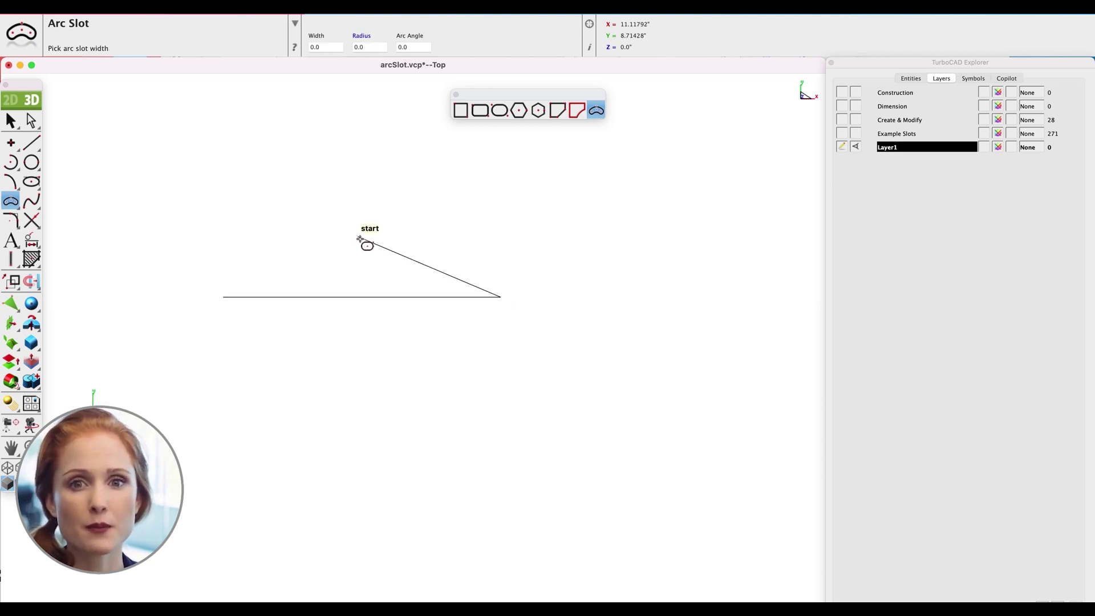
left_click(361, 217)
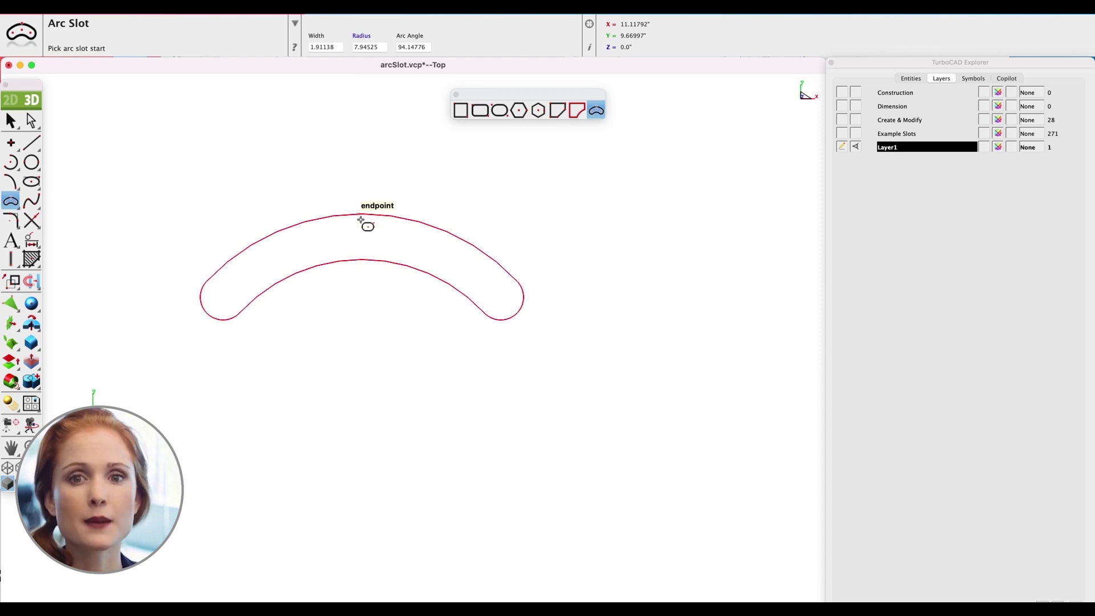
- Display the arc slot's defining points, return to the Select tool and deselect the slot
right_click(152, 17)
left_click(171, 268)
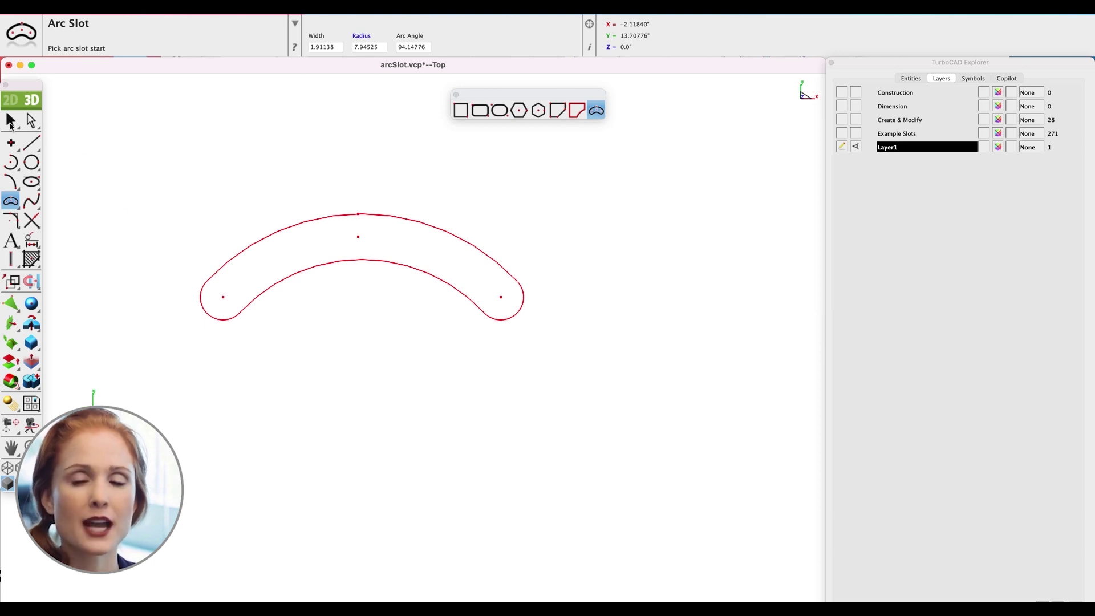
left_click(11, 121)
left_click(139, 162)
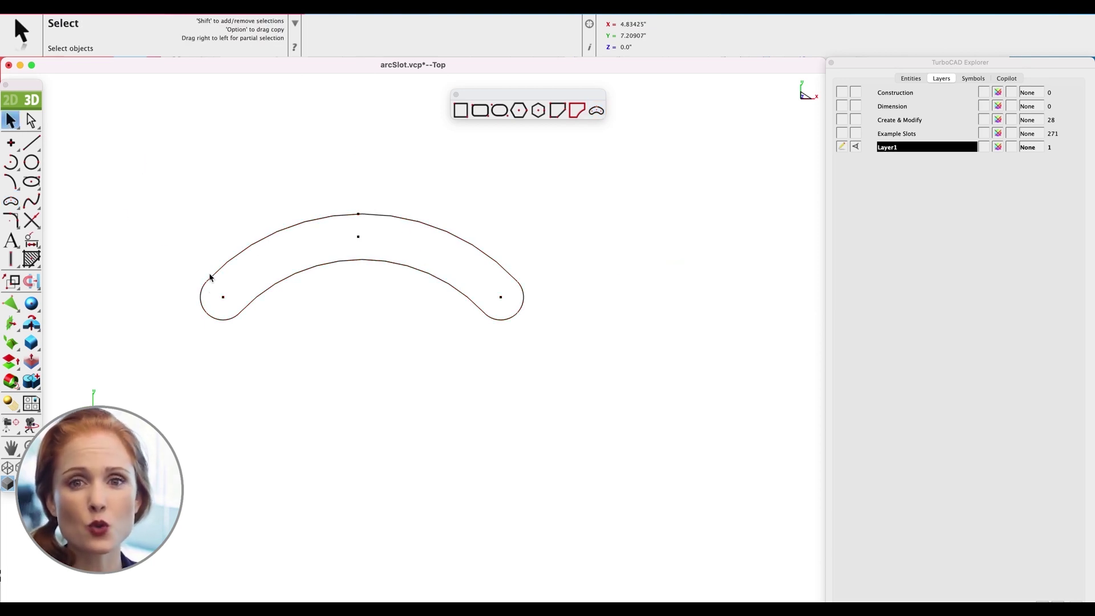
- Move the arc slot's two end points and its outer width point down, giving a width of about 1.72 in and an arc angle of about 144°
left_click(245, 314)
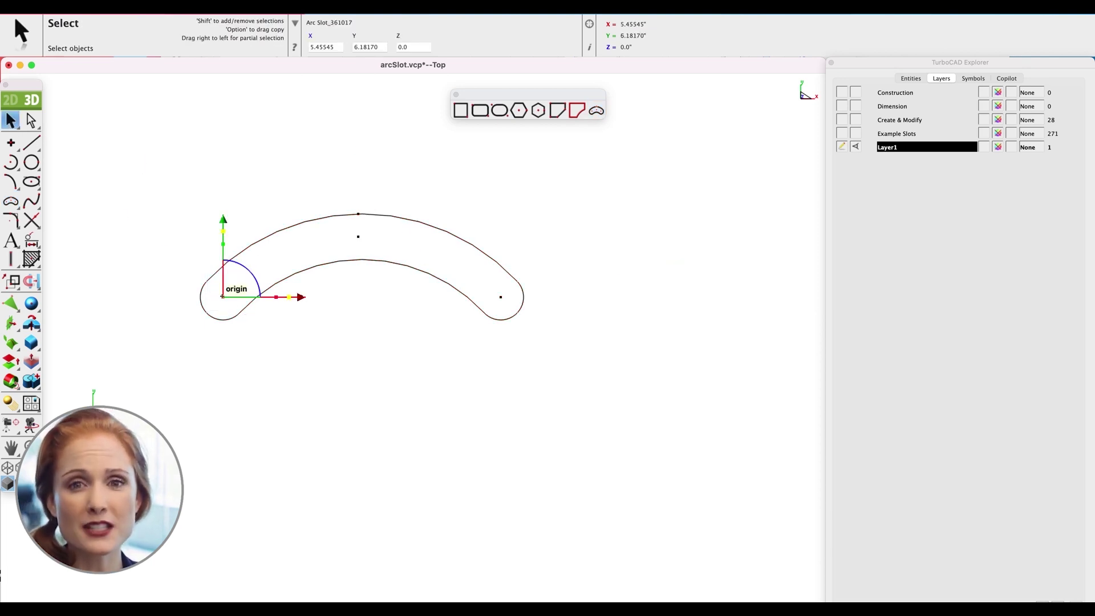
left_click_drag(223, 299, 223, 327)
mouse_move(481, 276)
left_mouse_down()
mouse_move(528, 317)
mouse_move(501, 298)
mouse_move(500, 350)
left_mouse_up()
left_click(406, 226)
left_click(358, 214)
mouse_move(358, 214)
left_mouse_down()
mouse_move(353, 193)
mouse_move(359, 216)
left_mouse_up()
left_click(491, 218)
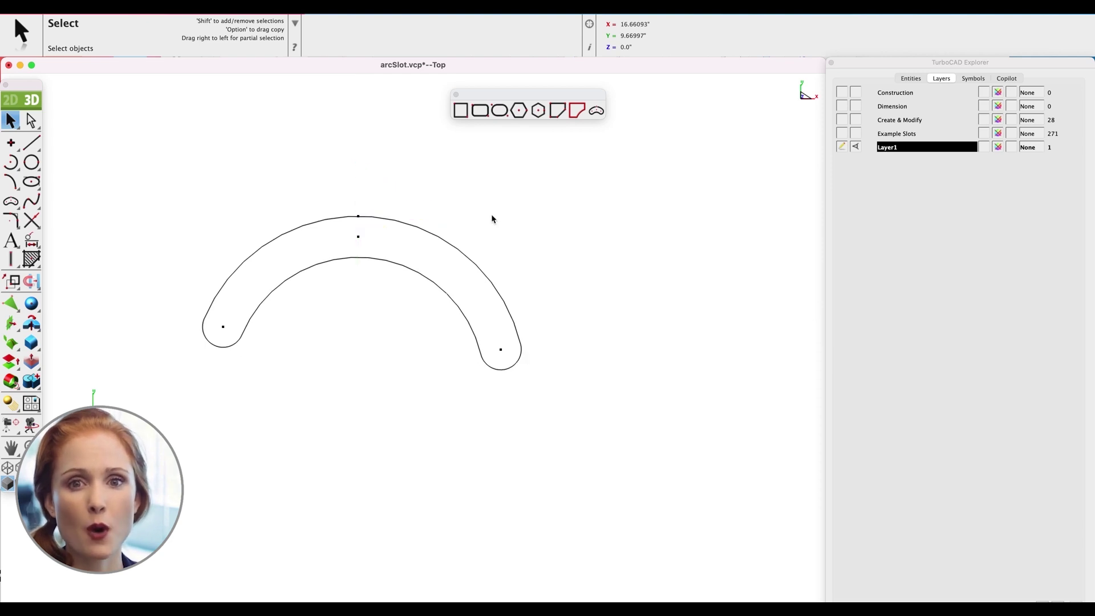
- Set the arc slot's width to 1.7 in and change its arc angle
left_click(475, 262)
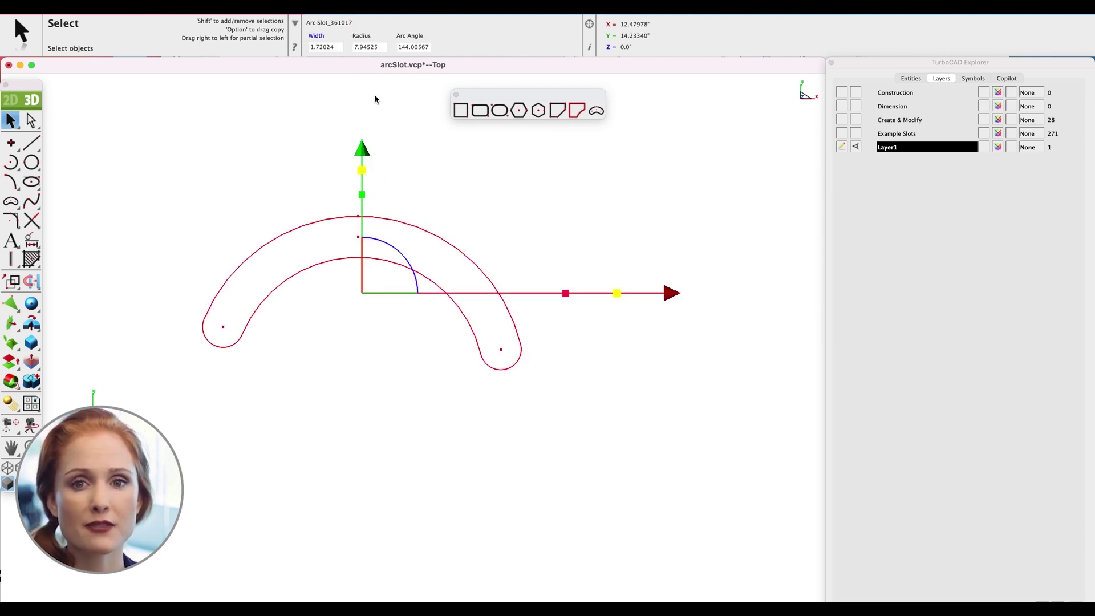
double_click(326, 47)
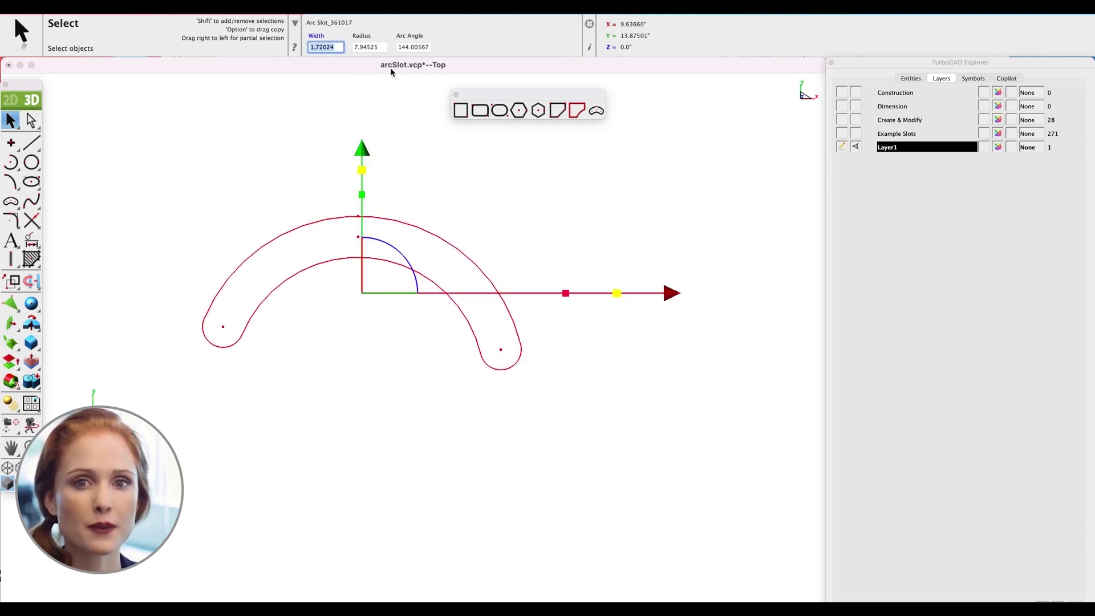
type("1")
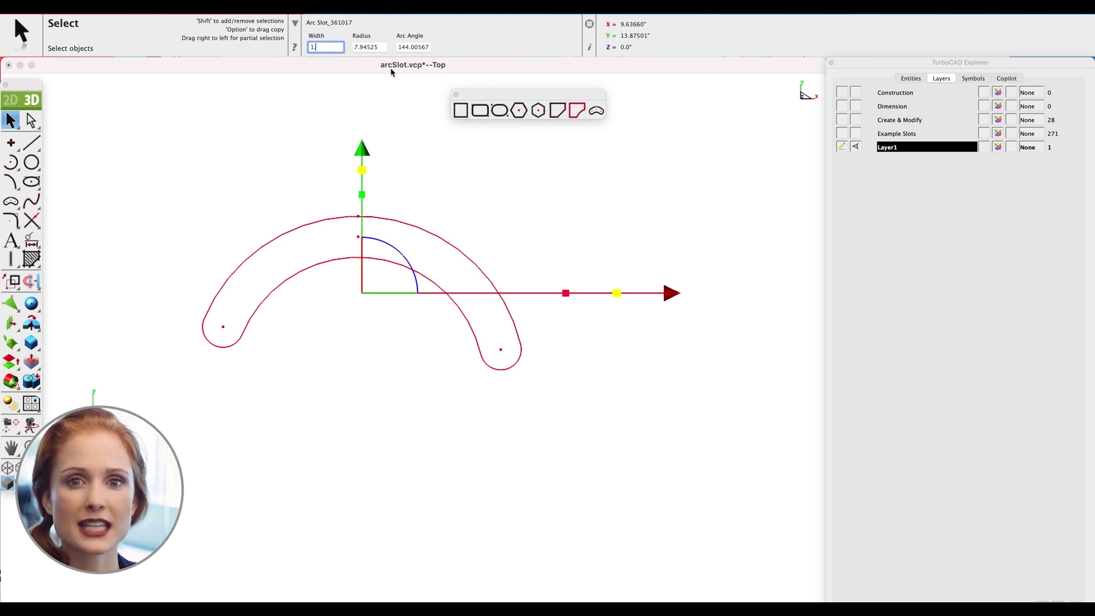
type(".7")
key("Return")
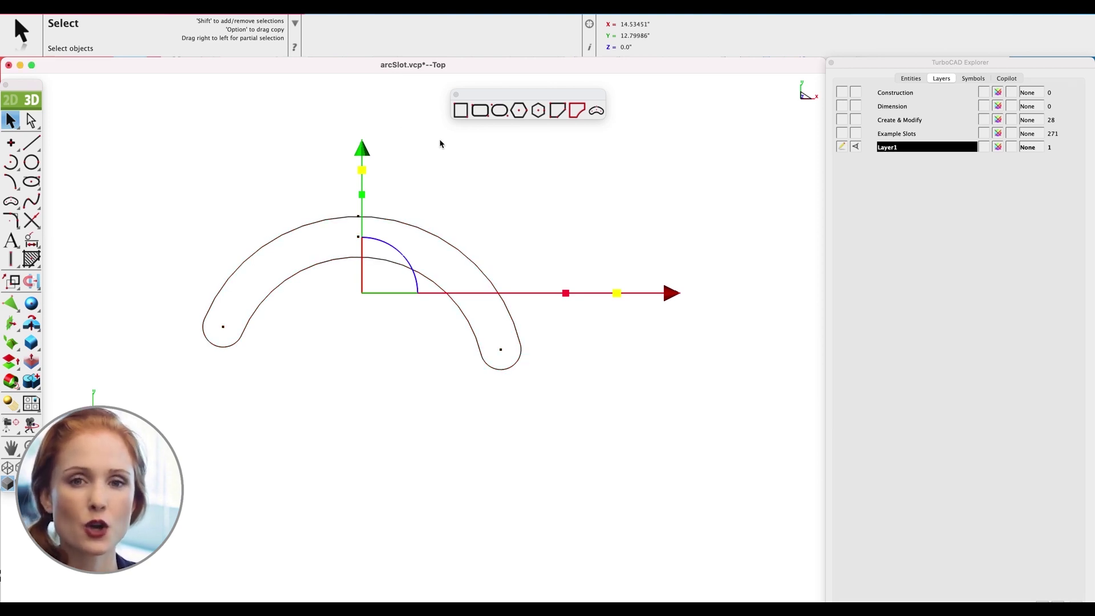
left_click(428, 231)
double_click(421, 48)
type("1")
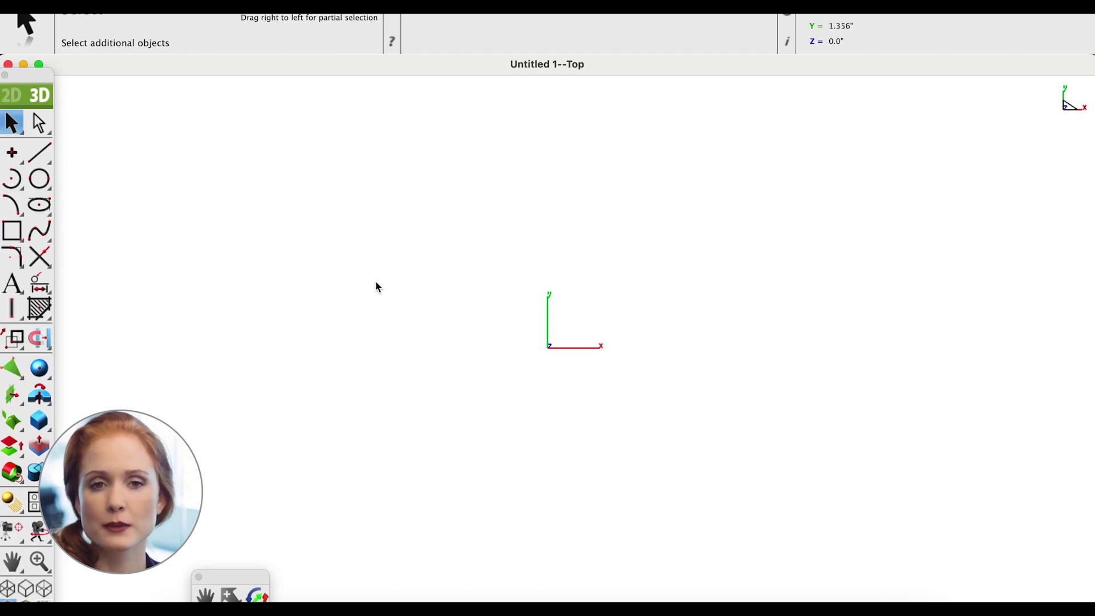
- Set up a batch conversion from native format to 3MF, with subfolders excluded and one file per part enabled
left_click(148, 1)
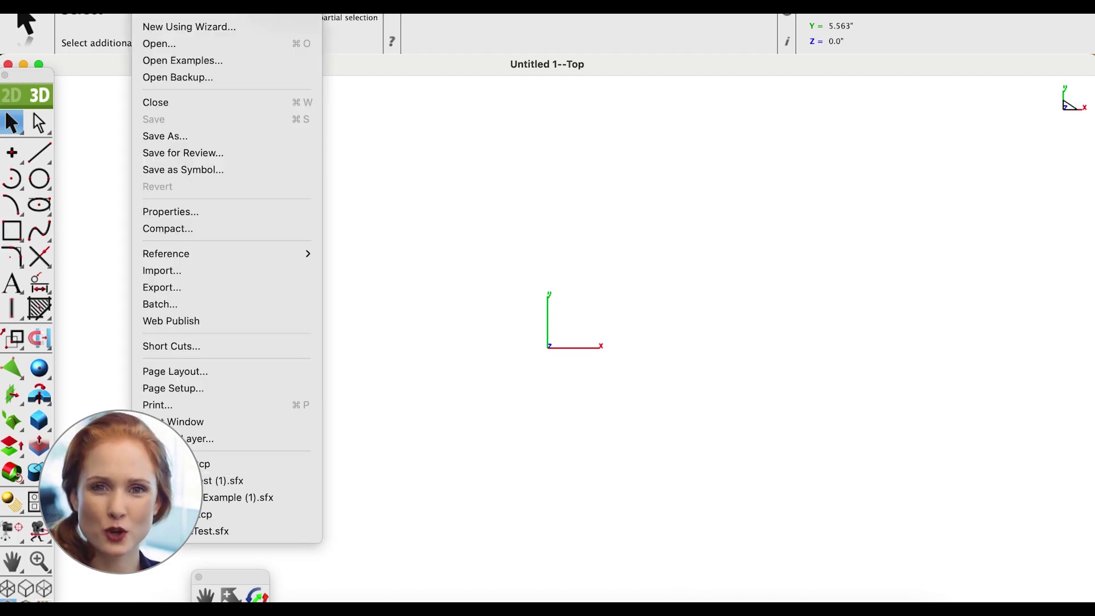
left_click(184, 305)
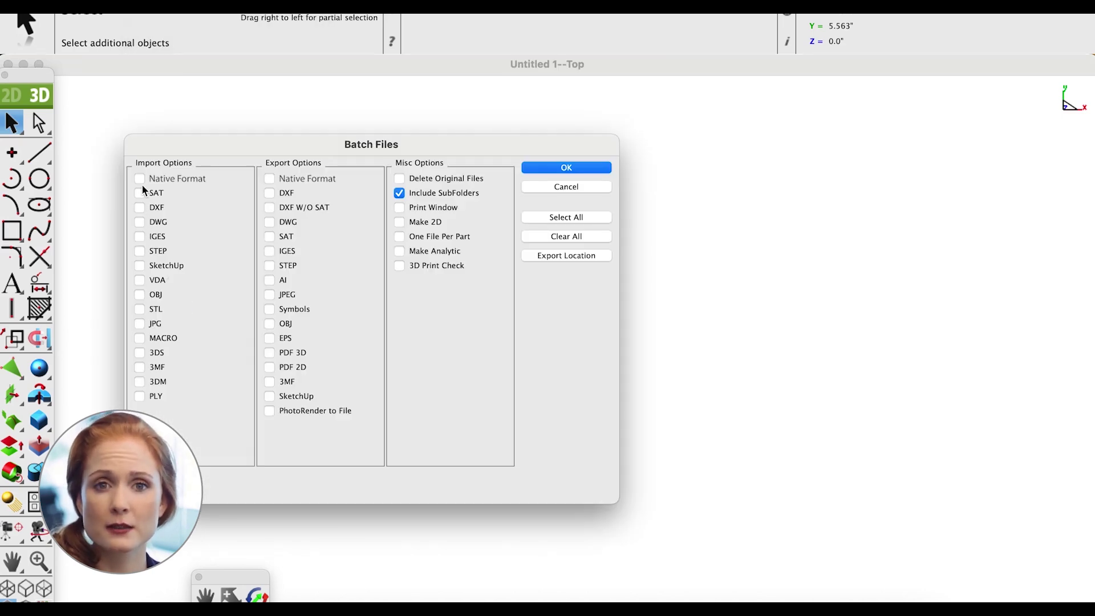
left_click(140, 179)
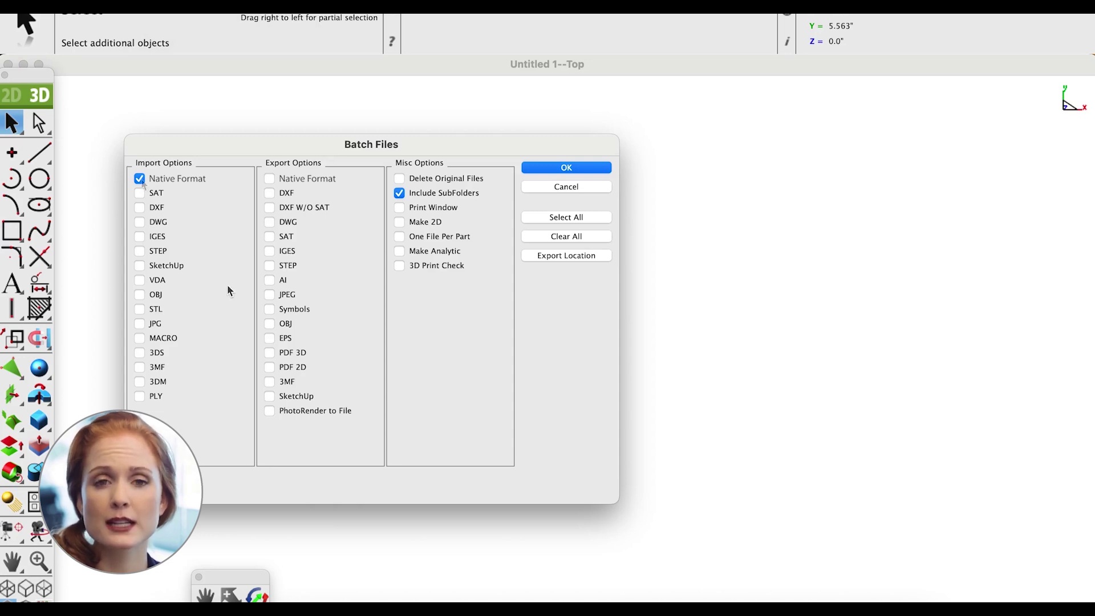
left_click(269, 382)
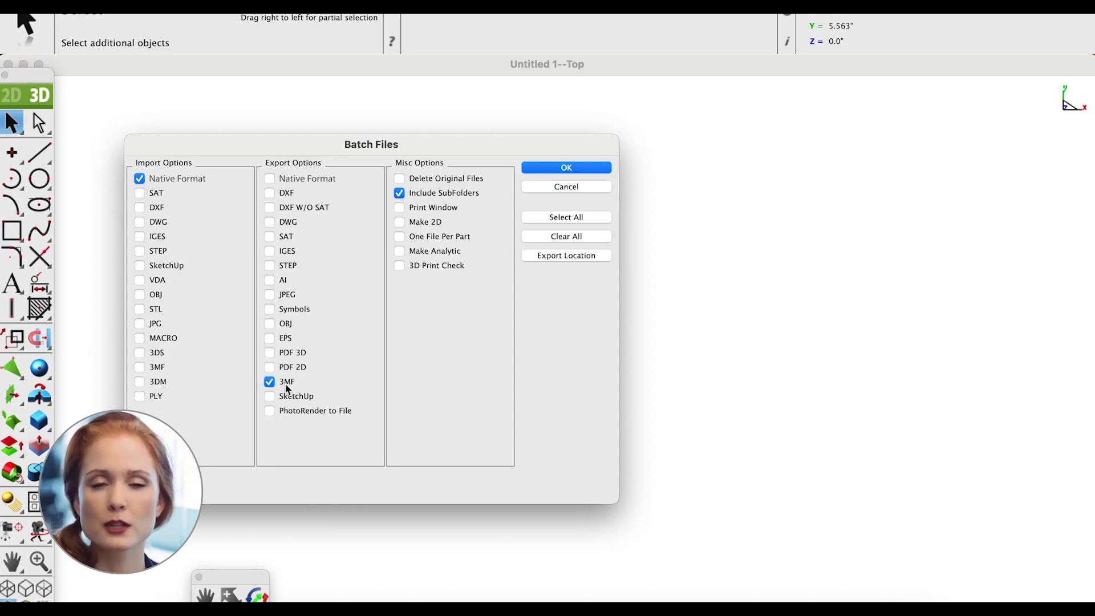
left_click(400, 194)
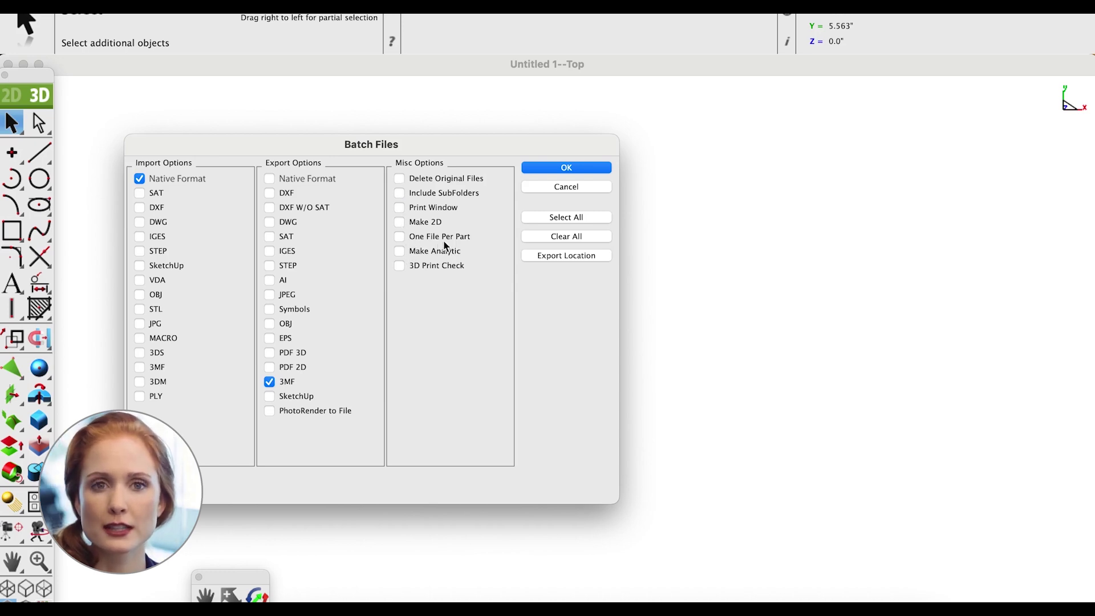
left_click(399, 238)
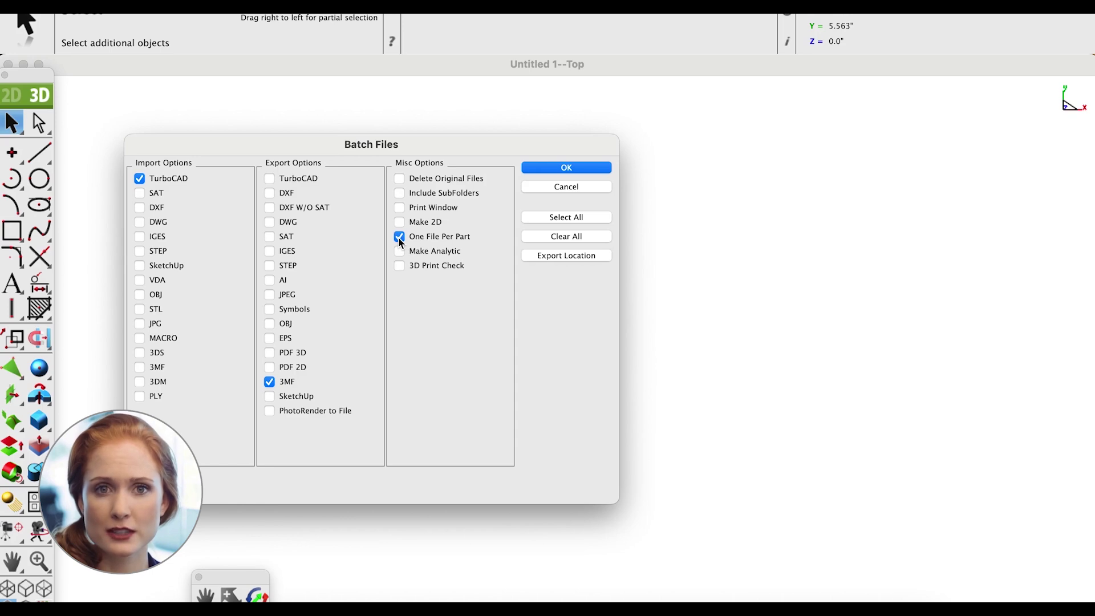
left_click(563, 168)
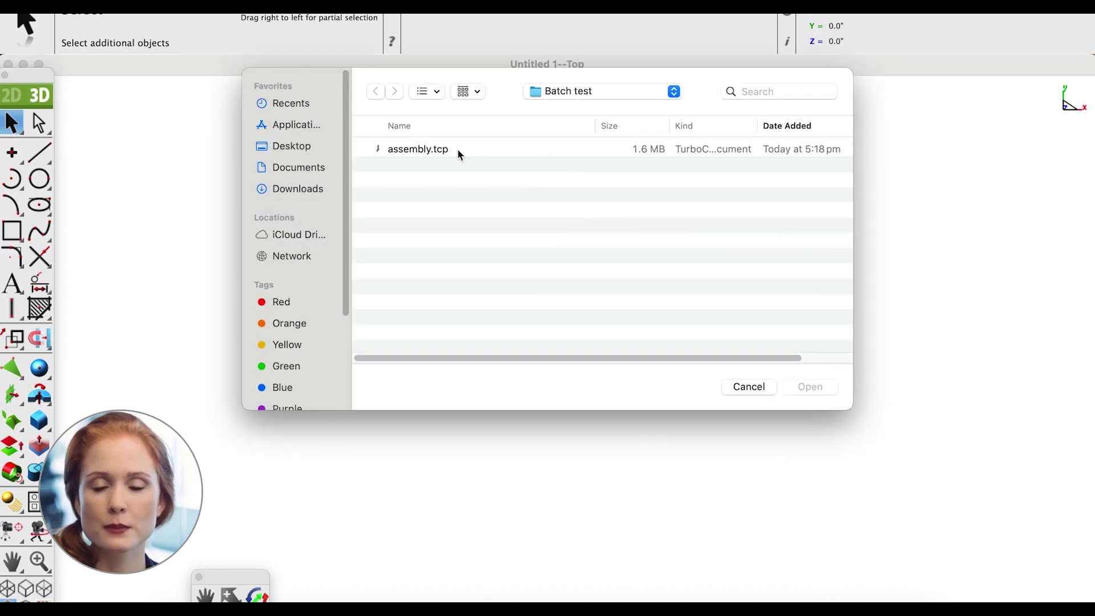
- Run the batch conversion on assembly.tcp in the Batch test folder
left_click(444, 150)
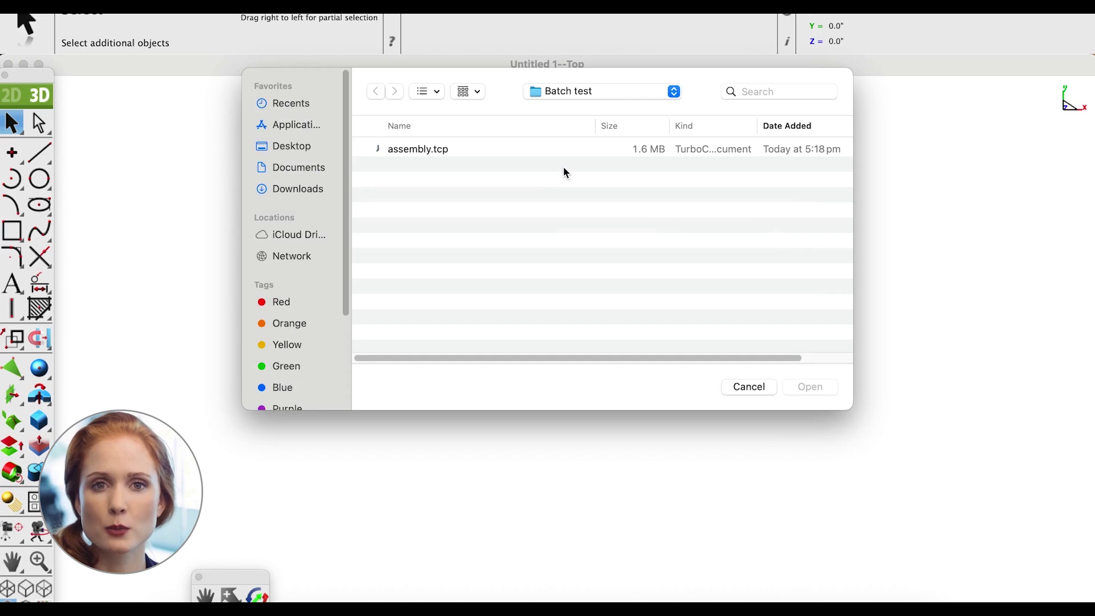
left_click(444, 150)
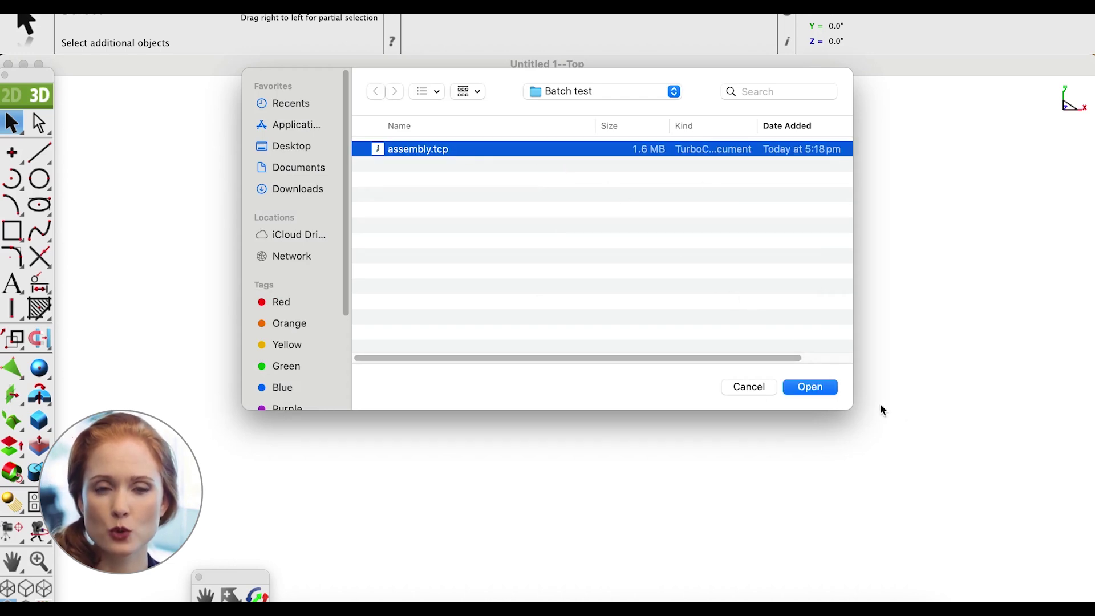
left_click(813, 388)
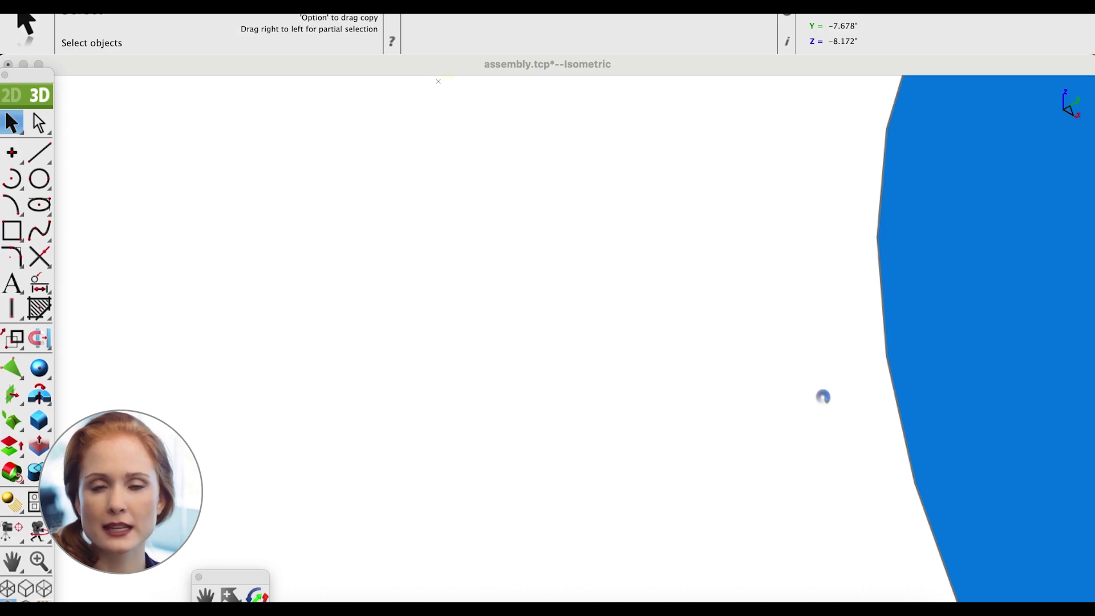
scroll(633, 296, "down", 10)
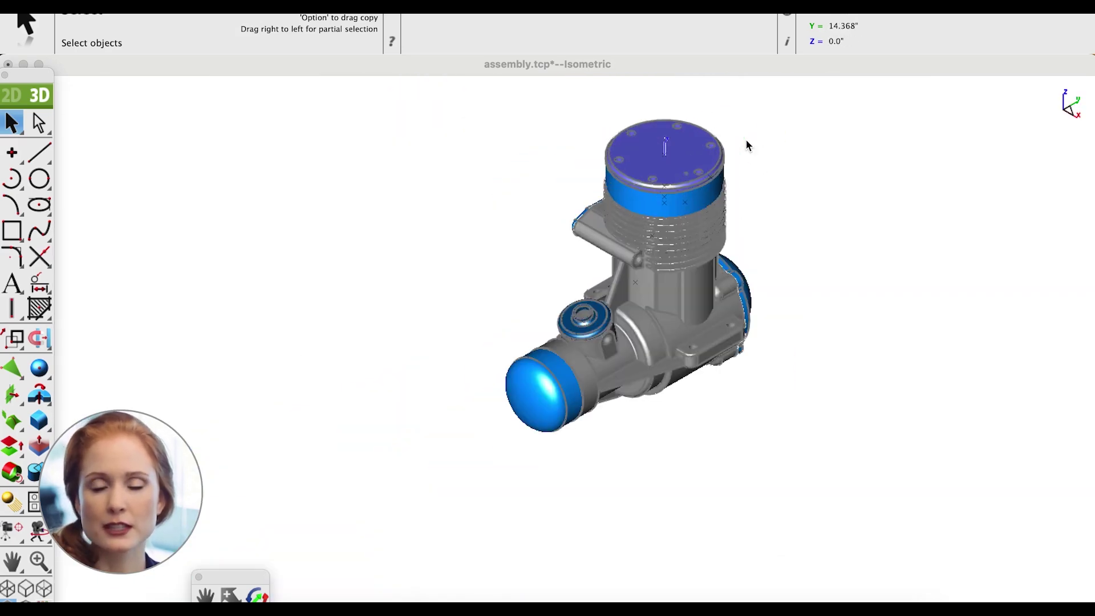
scroll(745, 139, "up", 3)
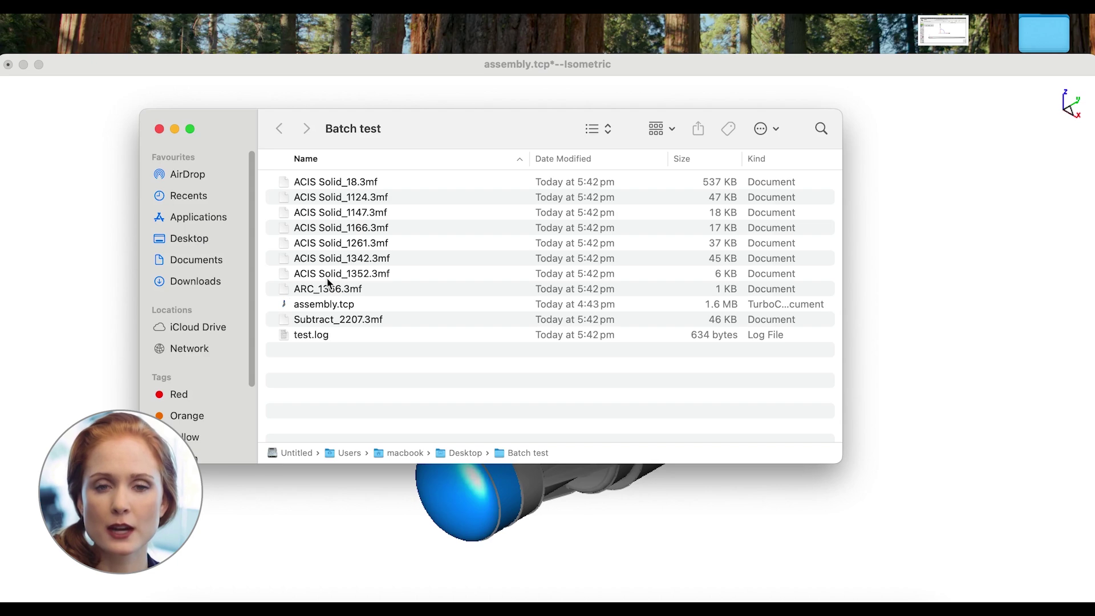
- Create a new drawing and import ACIS Solid_18.3mf into it from the Batch test folder
left_click(87, 228)
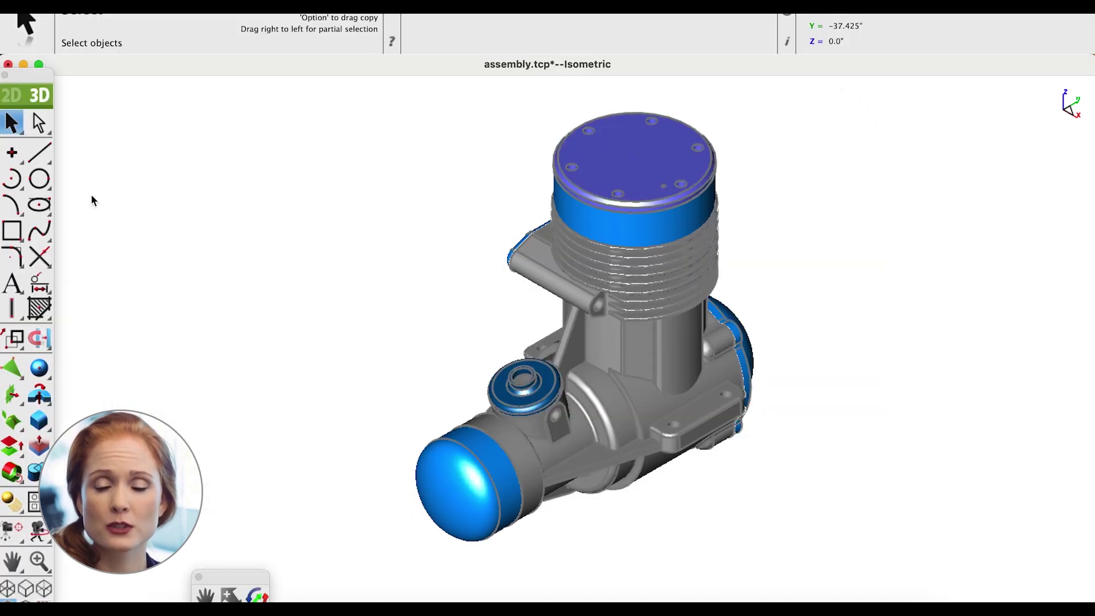
left_click(145, 1)
left_click(157, 12)
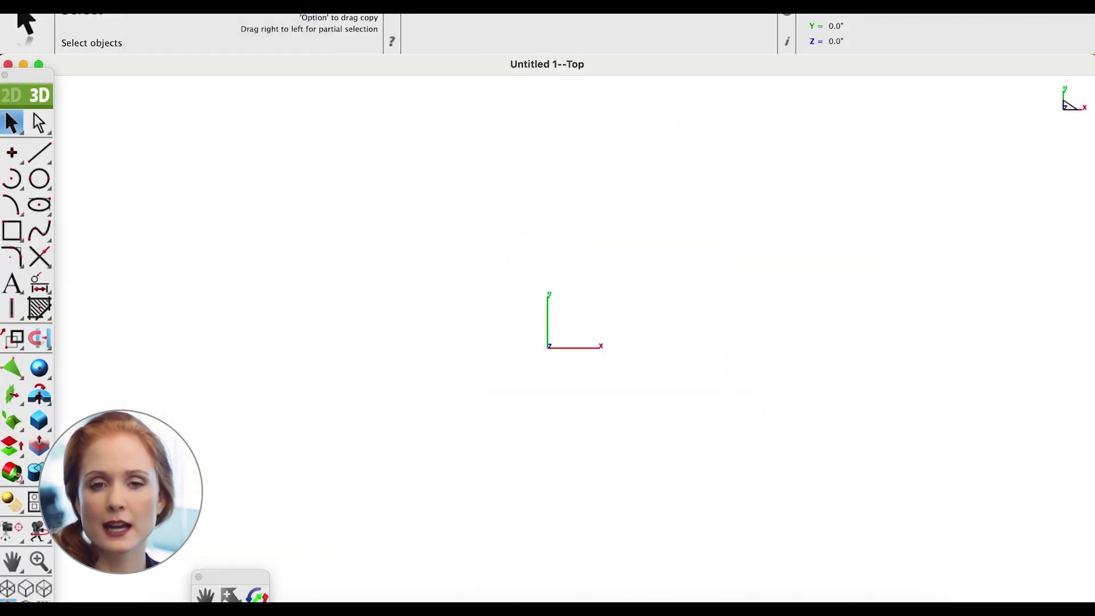
left_click(145, 1)
left_click(169, 273)
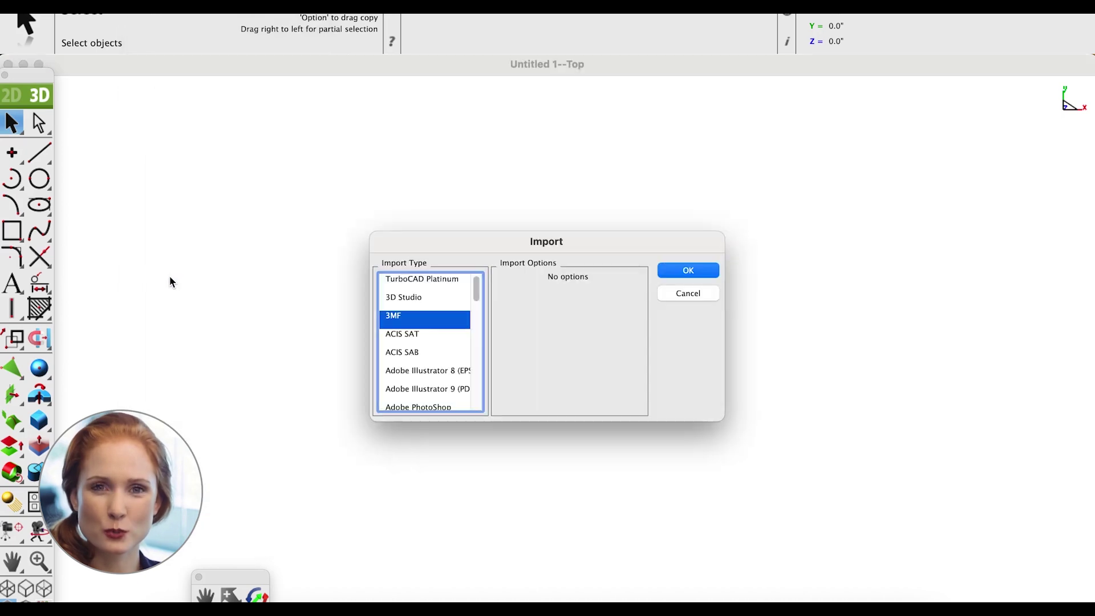
left_click(676, 273)
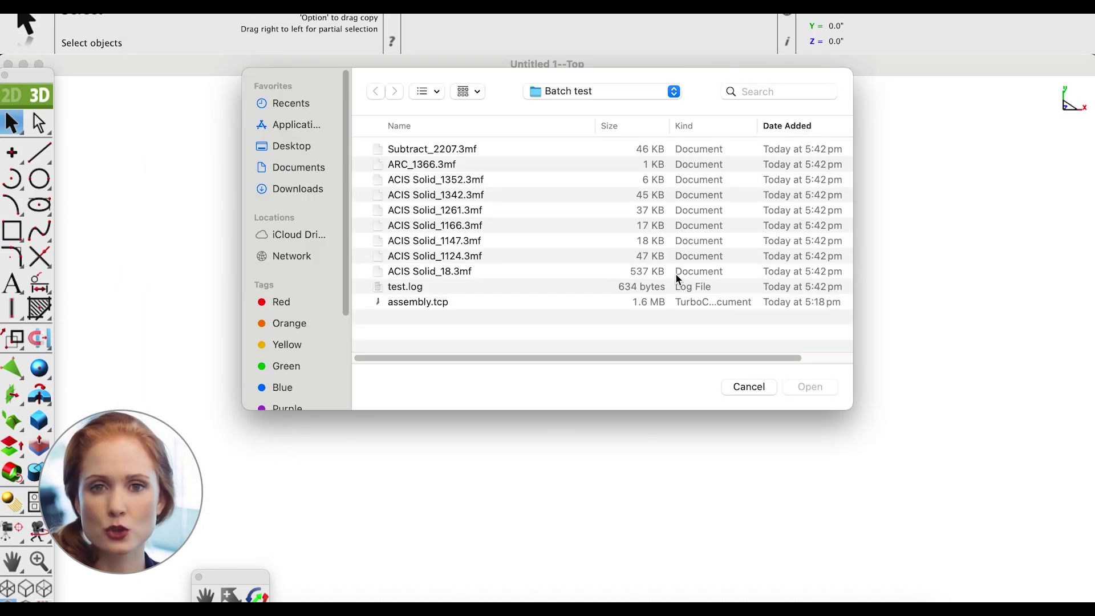
left_click(503, 256)
left_click(506, 271)
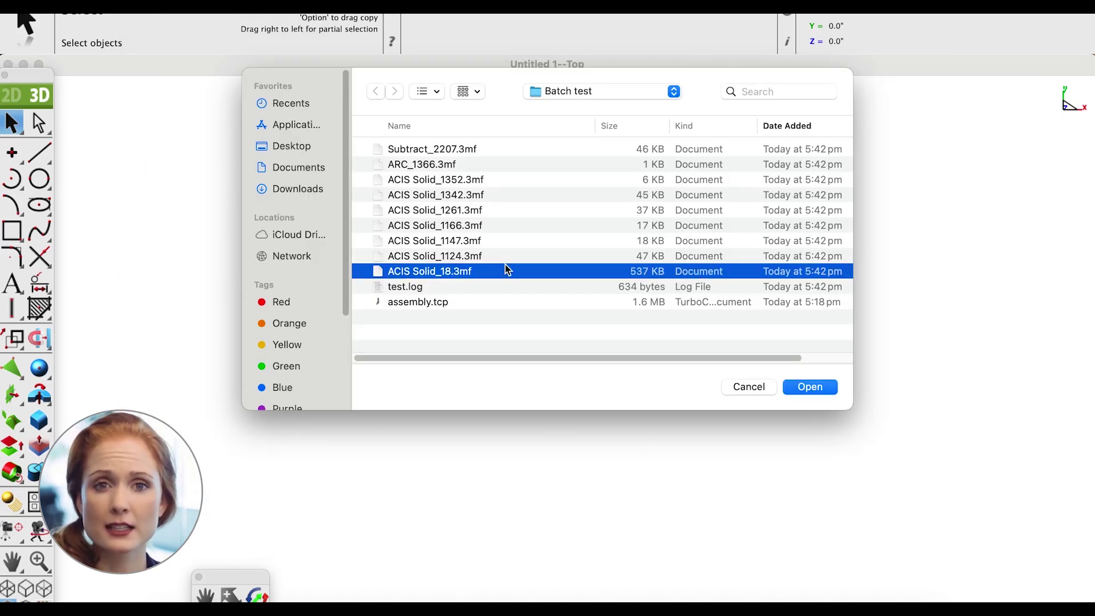
left_click(811, 385)
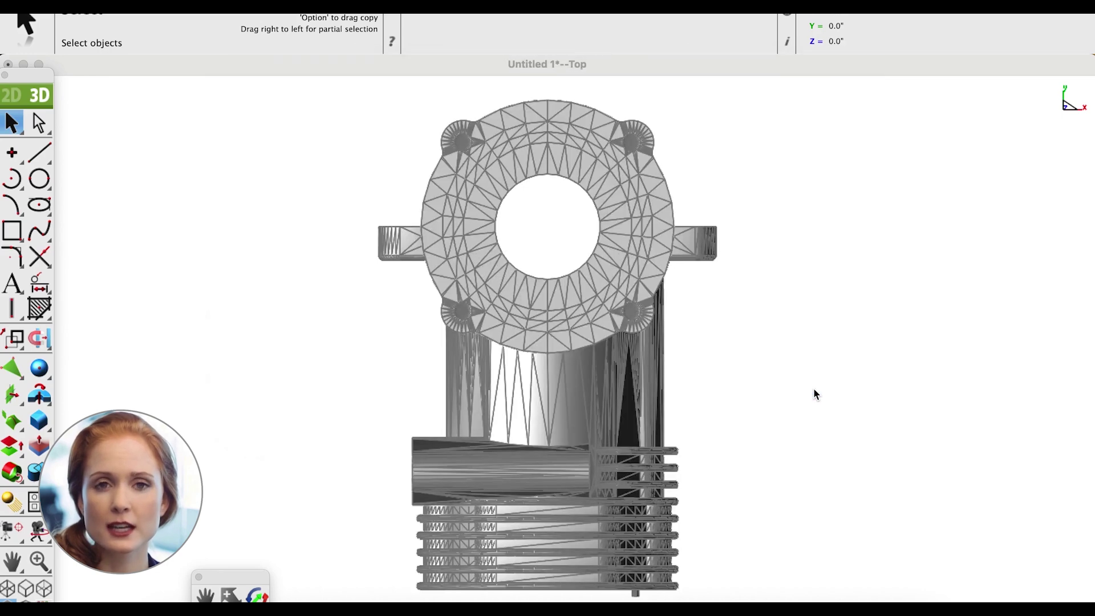
- Switch to the isometric view and examine the whole imported housing part
right_click(817, 182)
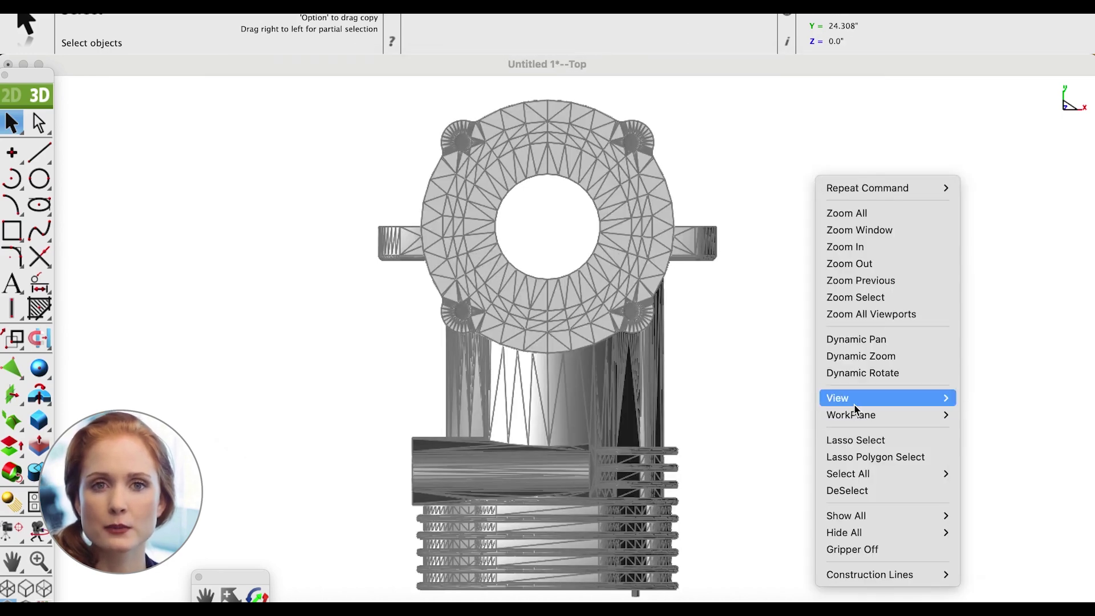
mouse_move(921, 402)
left_click(973, 498)
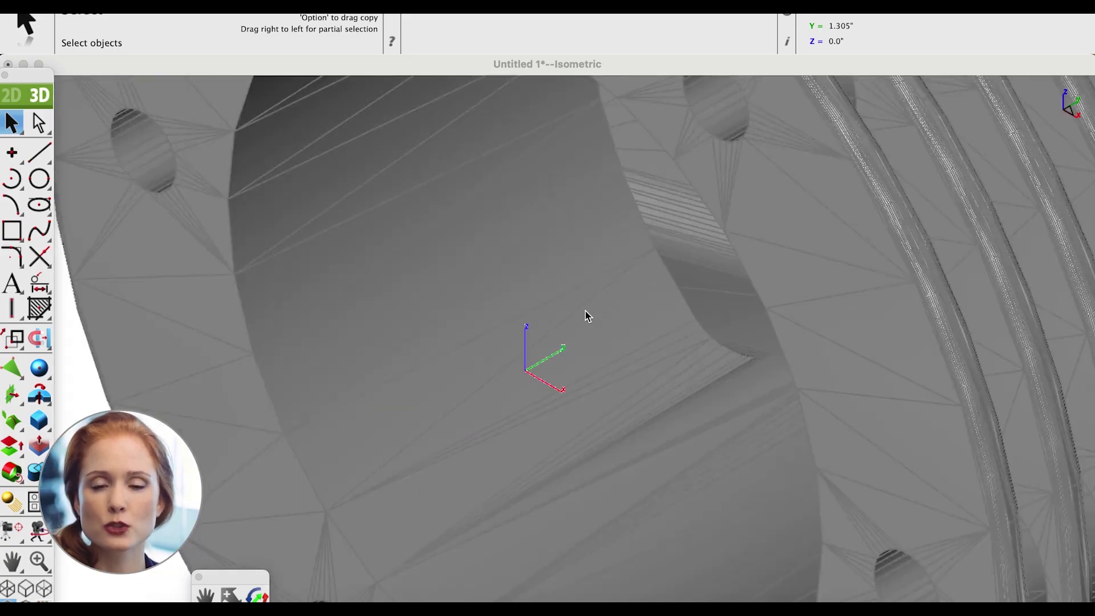
scroll(587, 317, "down", 5)
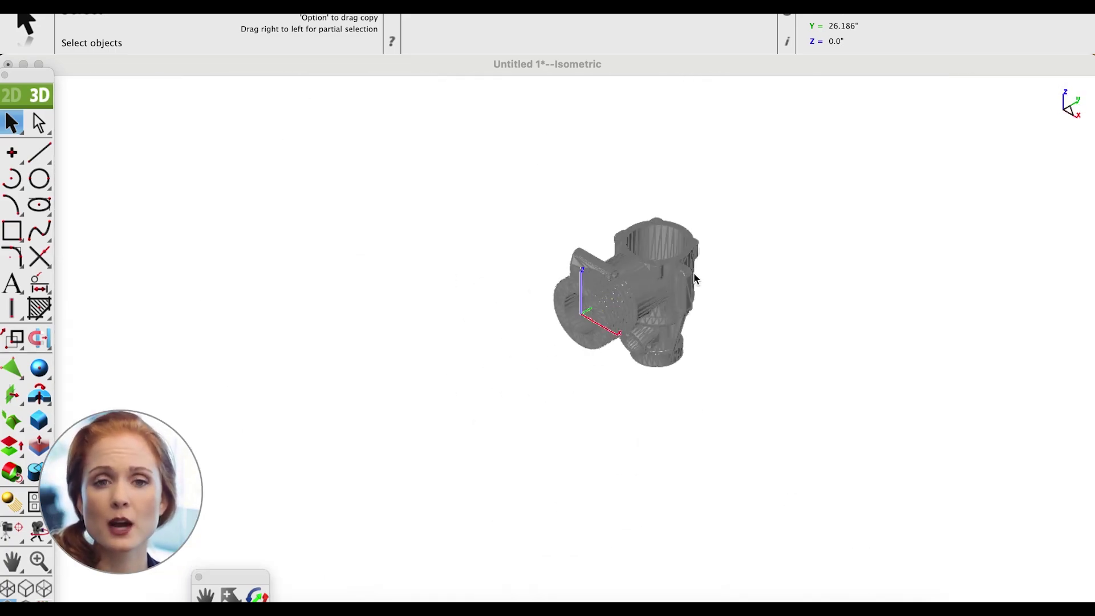
scroll(695, 278, "up", 5)
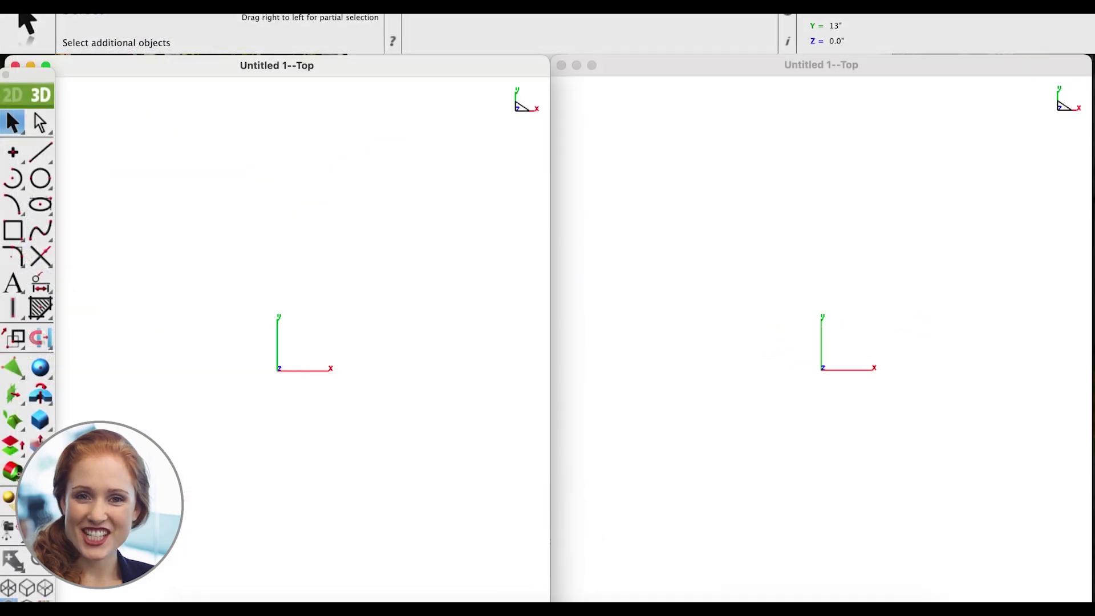
- Open LargeFileTest (1).sfx from Downloads in the first of the two side-by-side drawing windows
left_click(154, 44)
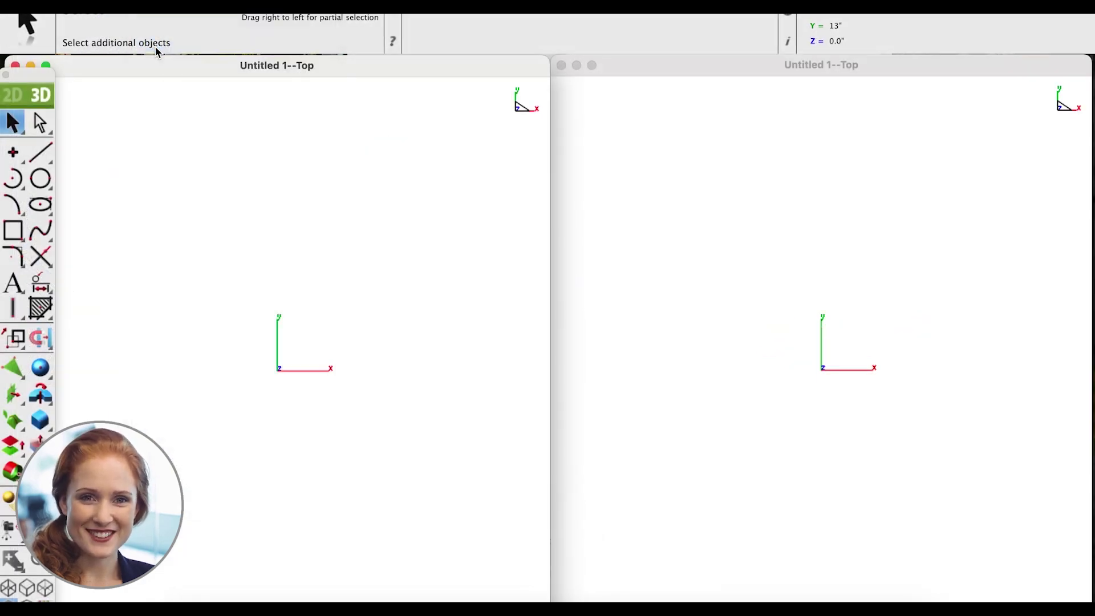
left_click_drag(693, 84, 601, 108)
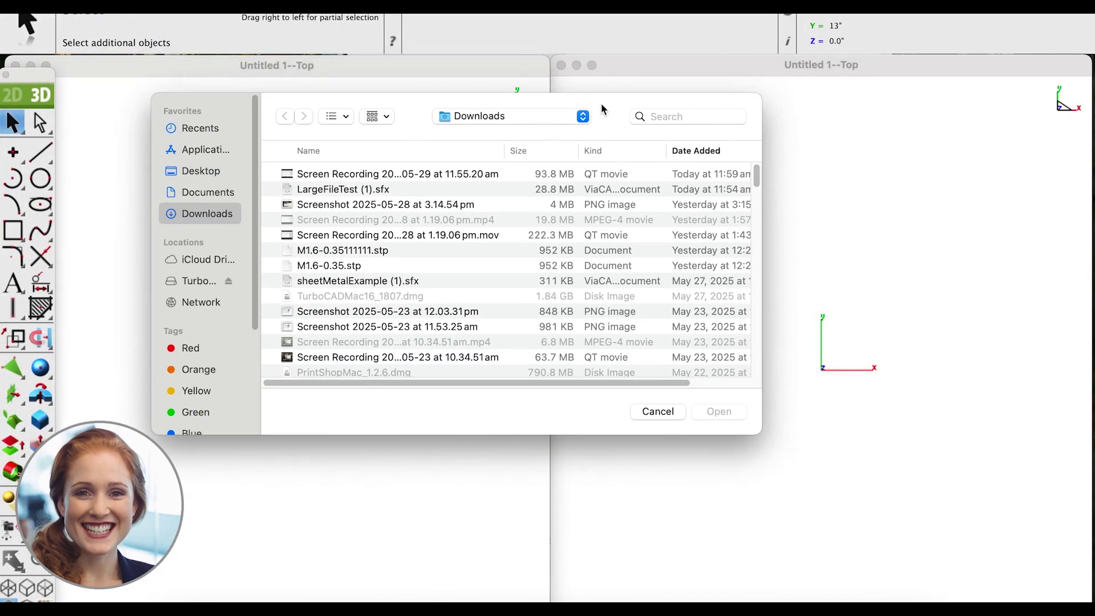
left_click(453, 189)
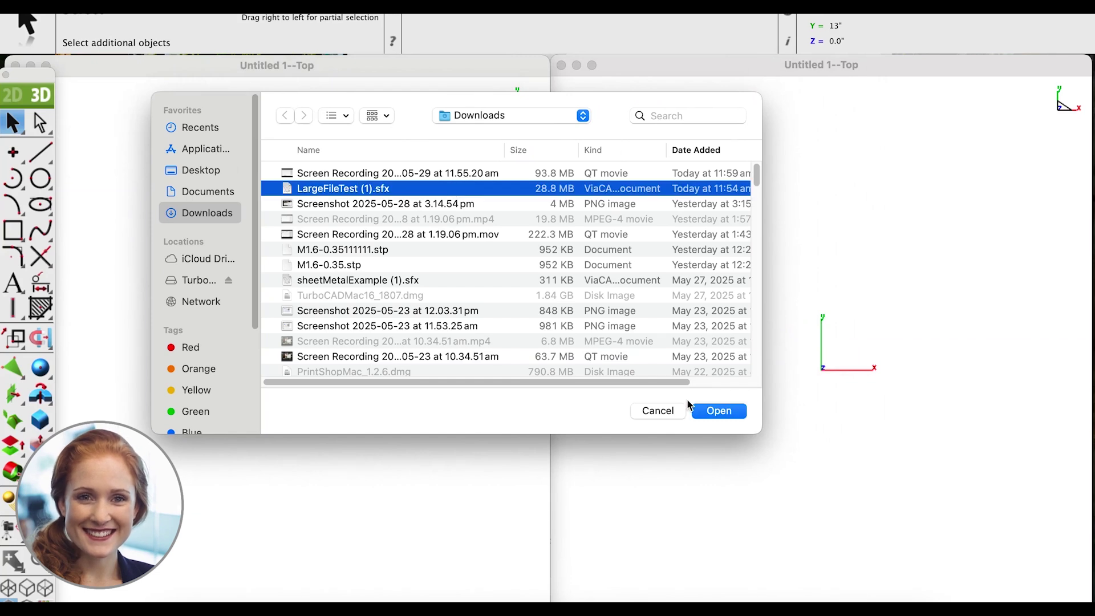
left_click(718, 414)
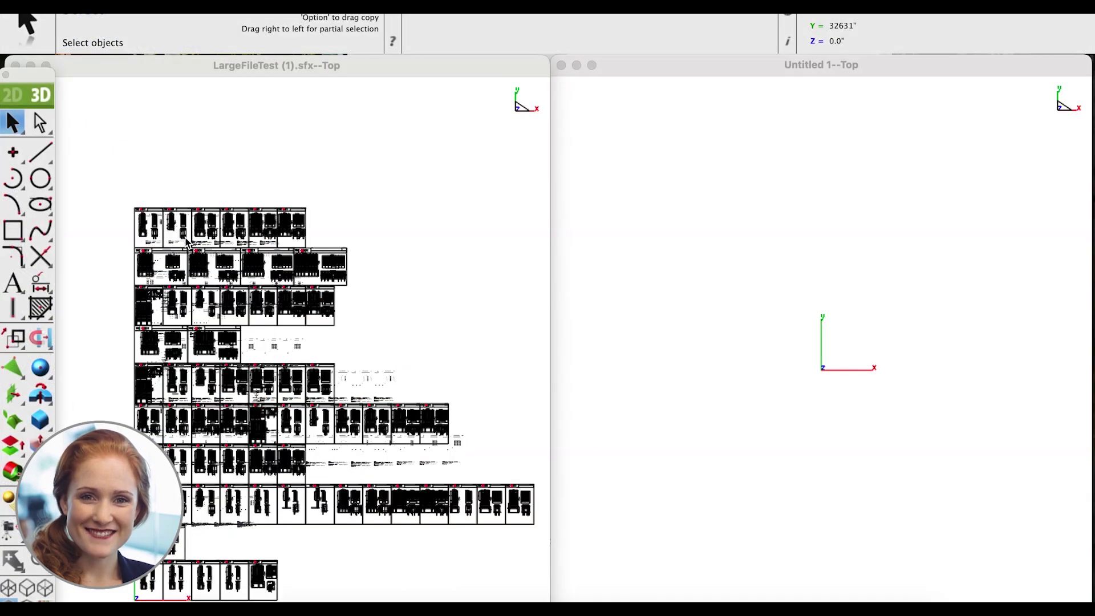
scroll(186, 241, "up", 2)
left_click(196, 188)
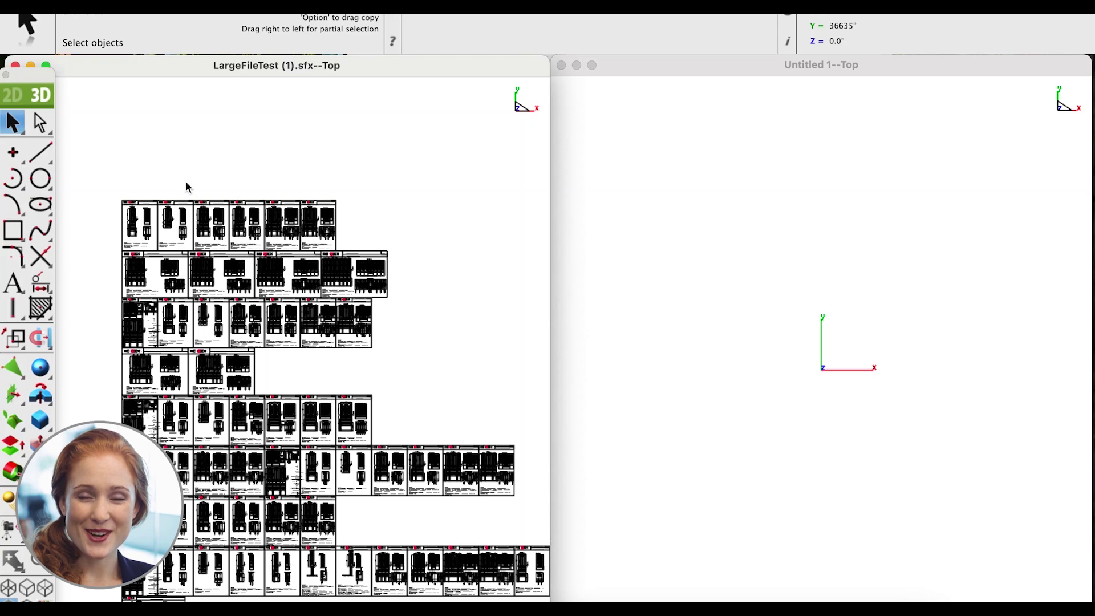
- Open LargeFileTest (1).sfx in the second, still empty drawing window as well, for a side-by-side comparison
left_click(623, 146)
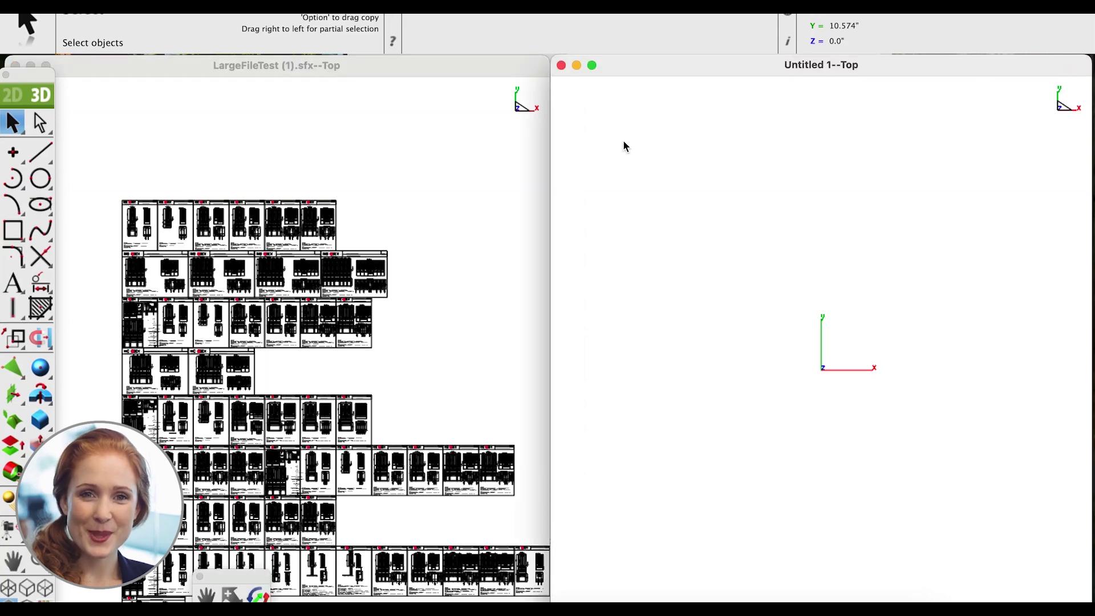
left_click(137, 6)
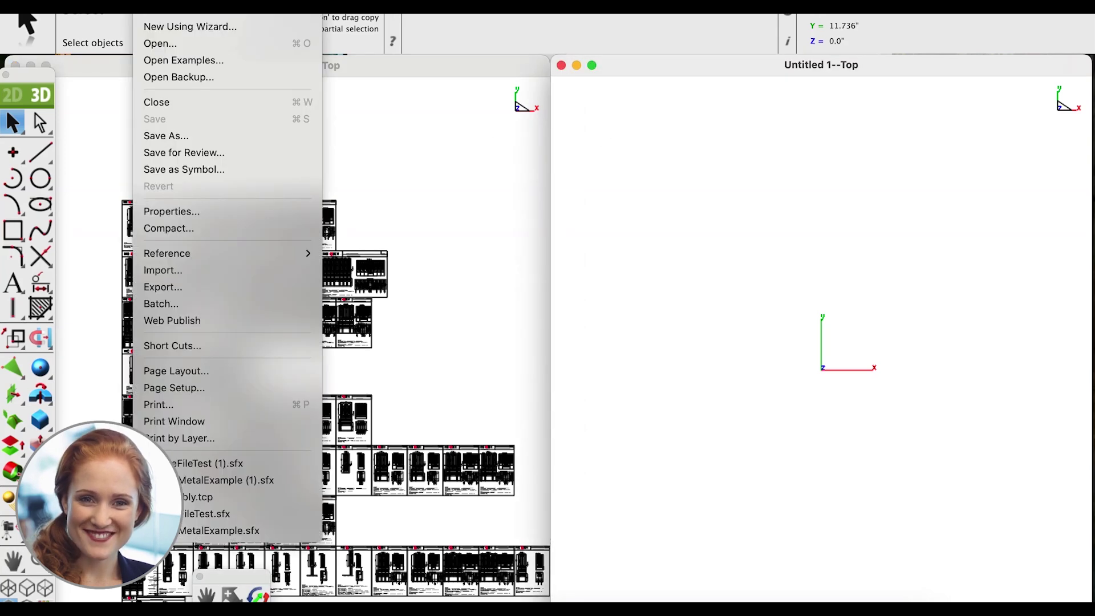
left_click(166, 42)
left_click(460, 165)
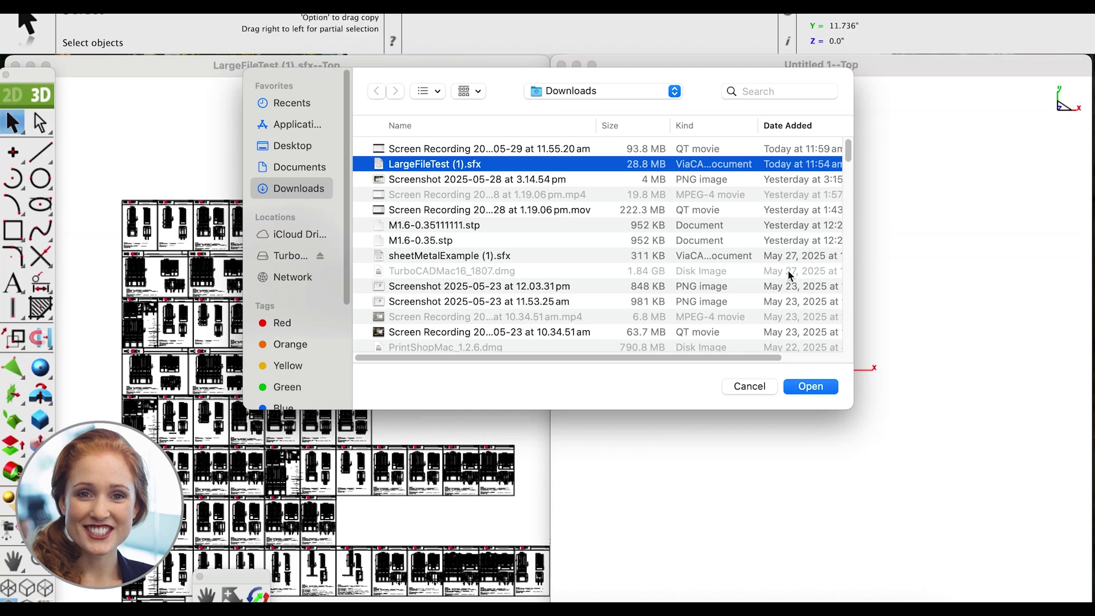
left_click(812, 386)
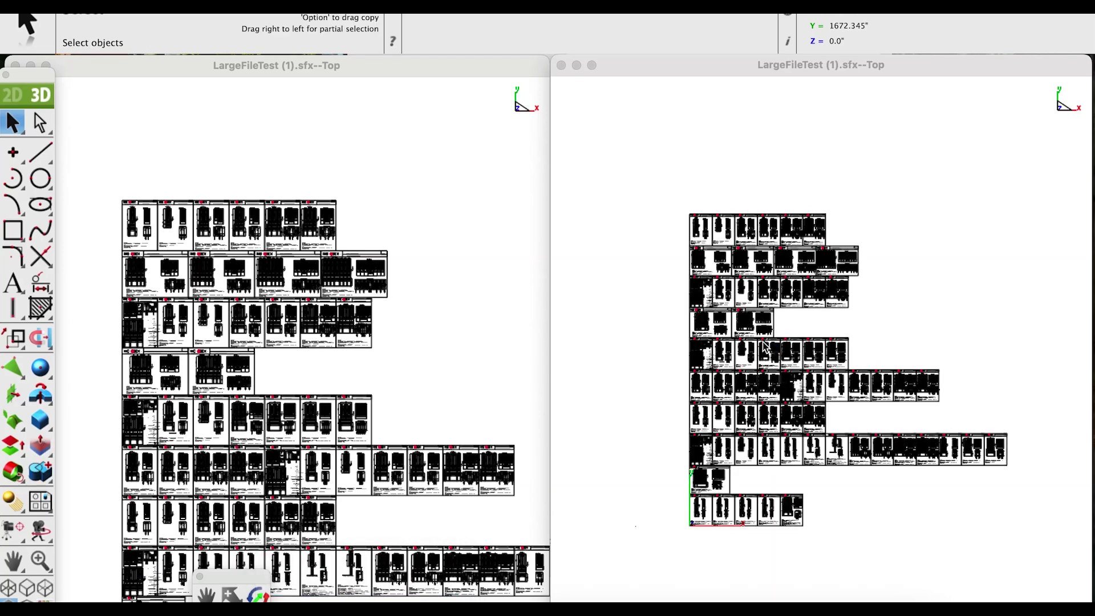
scroll(763, 341, "up", 3)
scroll(763, 341, "down", 4)
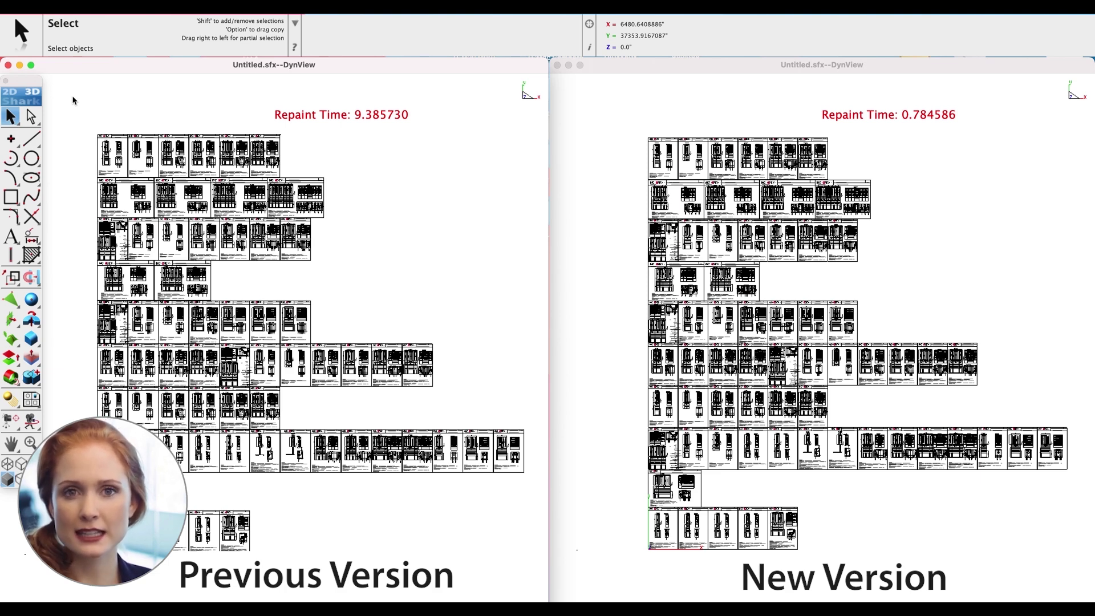
- Check the previous version's repaint time by zooming into the upper sheets in two stages and fitting the full drawing again
mouse_move(74, 100)
left_mouse_down()
mouse_move(288, 265)
mouse_move(349, 351)
left_mouse_up()
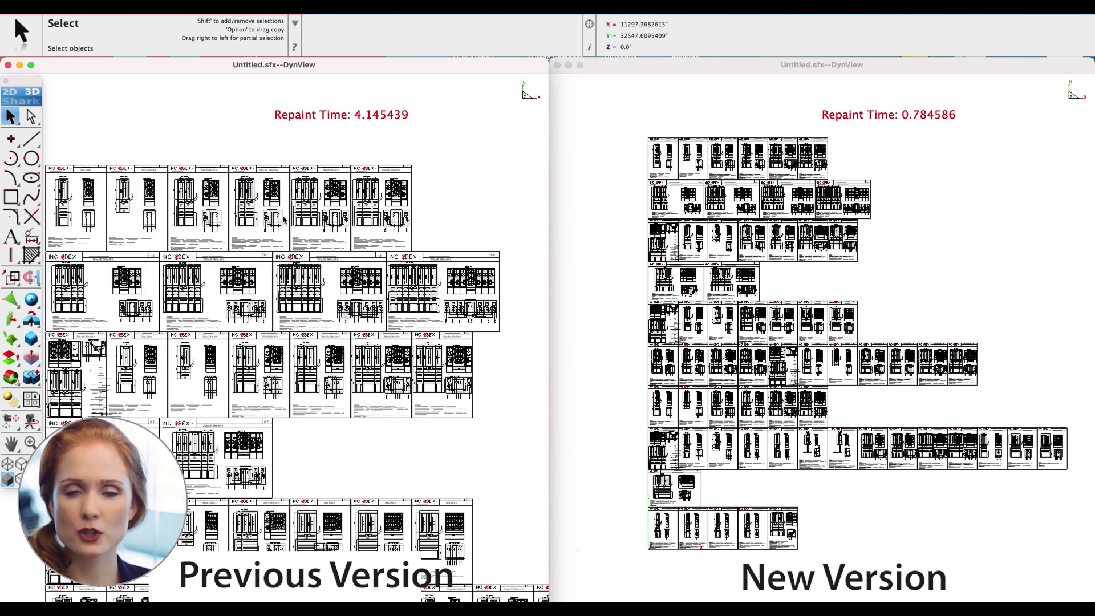
left_click_drag(219, 151, 382, 240)
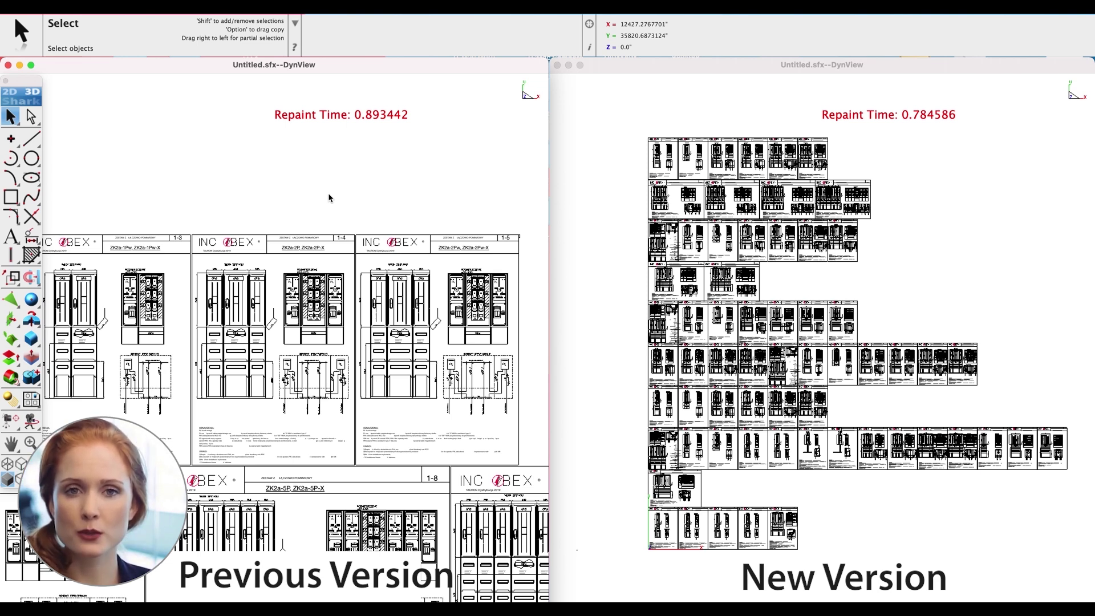
key("super+f")
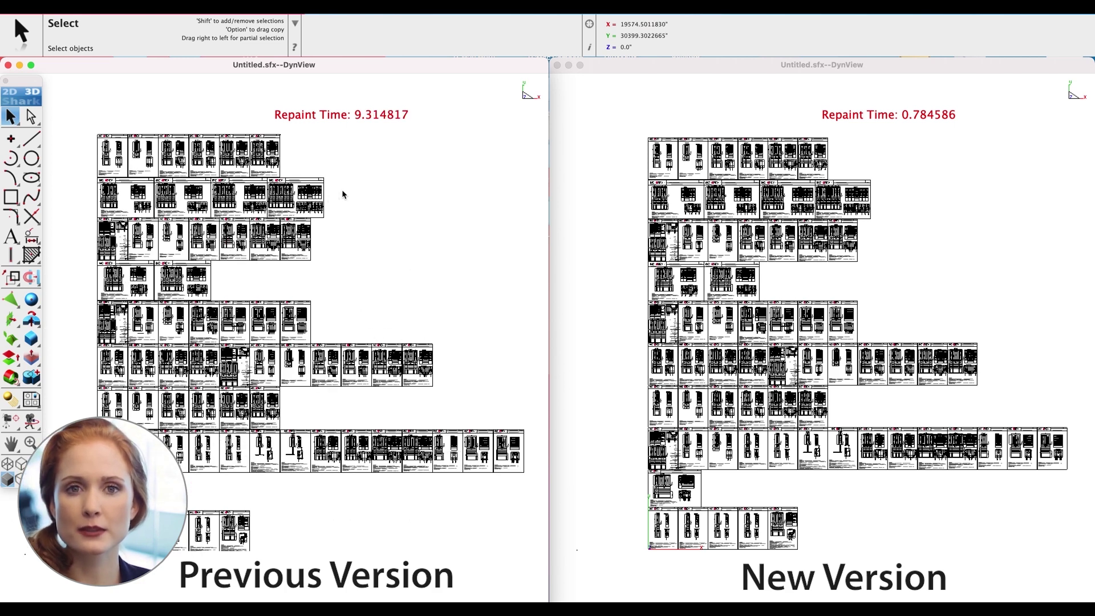
- Check the new version's repaint time by zooming into the upper sheets in two stages and fitting the full drawing again
left_click(617, 154)
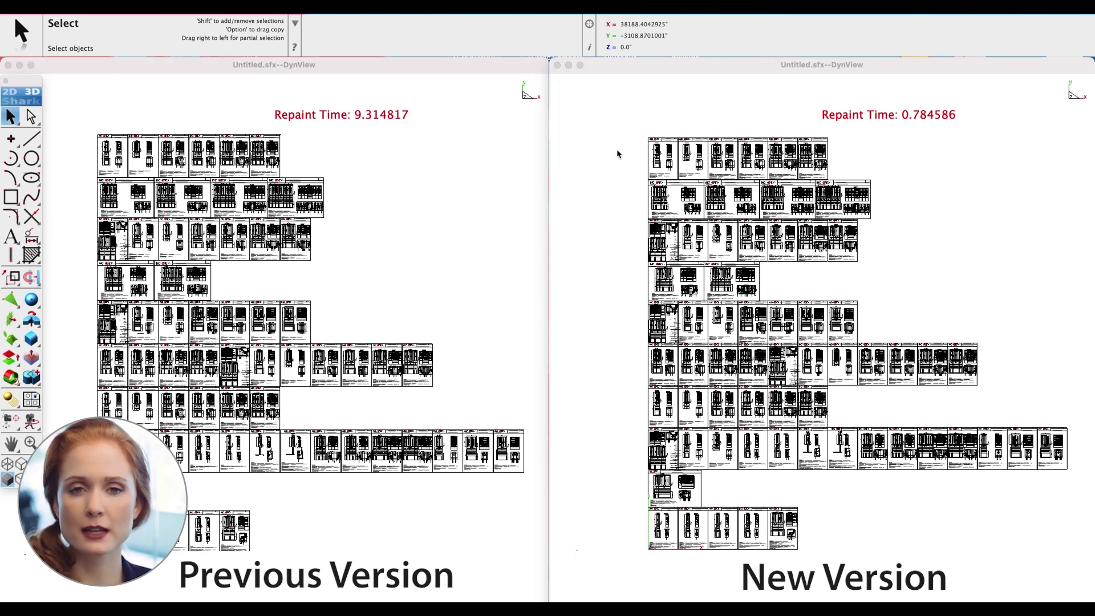
left_click(619, 108)
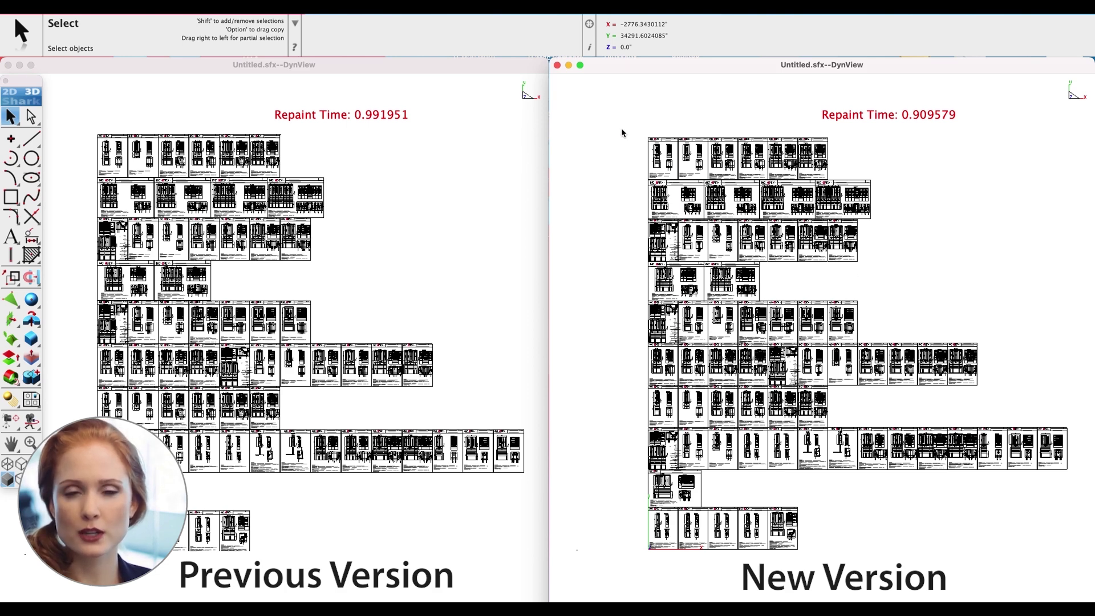
key("z")
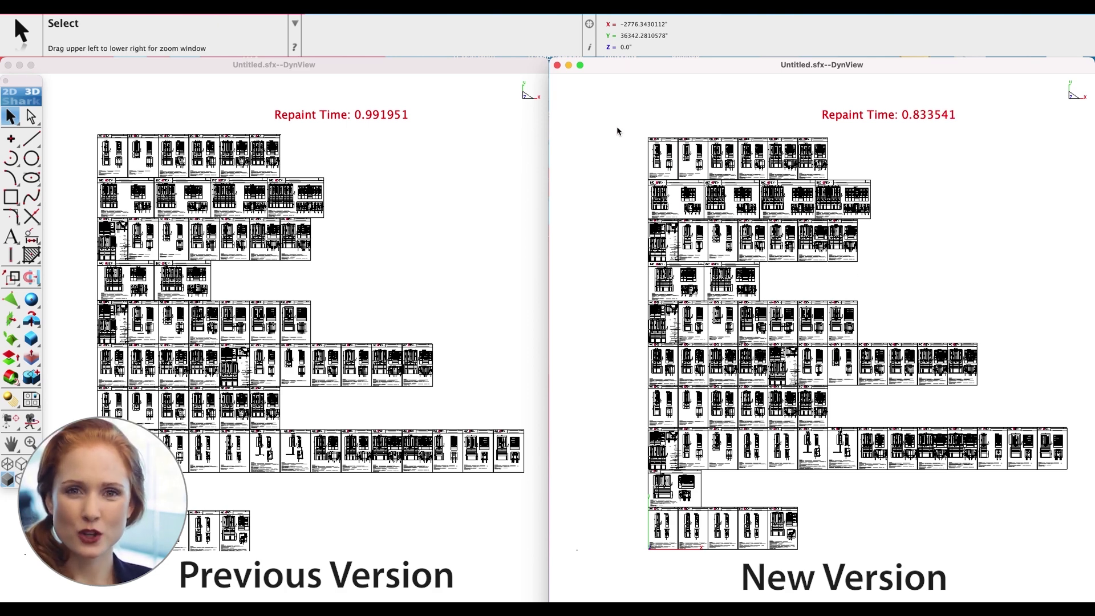
left_click_drag(611, 103, 908, 338)
key("z")
left_click_drag(604, 160, 931, 480)
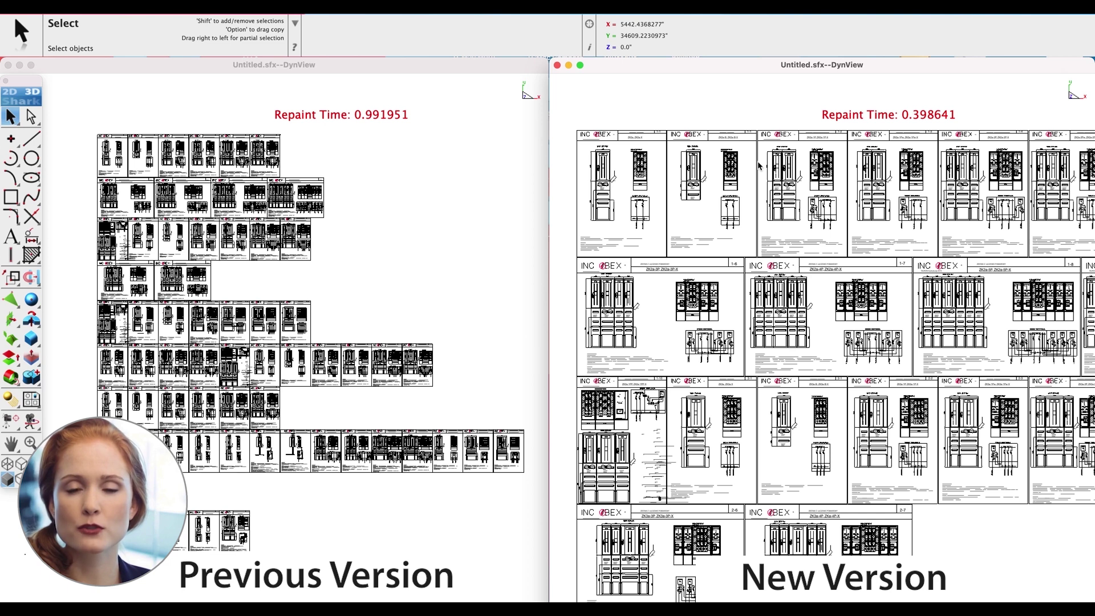
key("super+f")
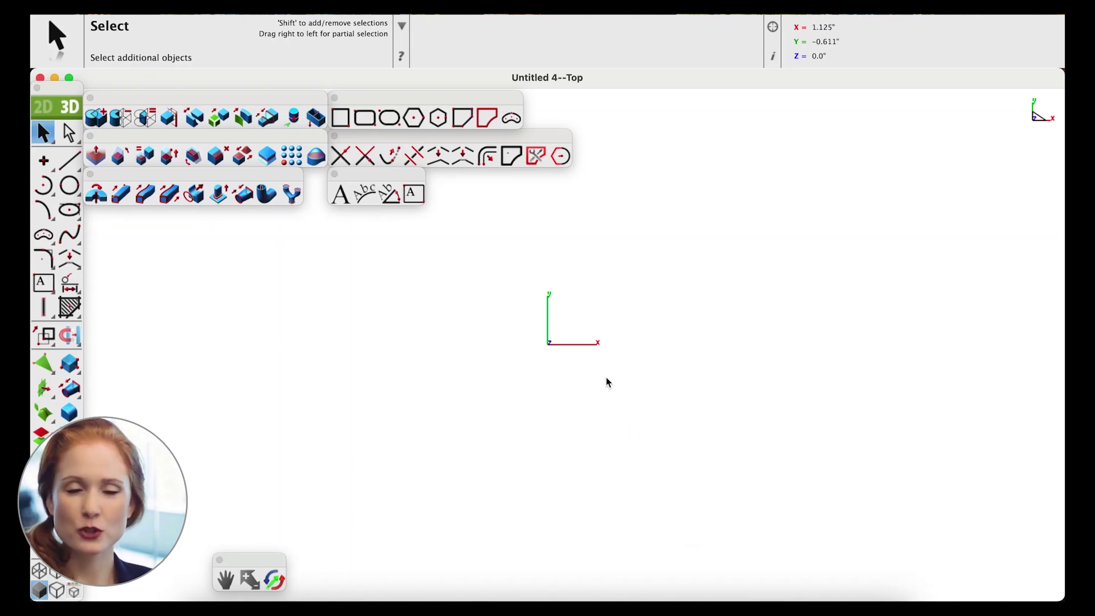
- Create a custom tool palette named test with 5 columns and 7 rows, and move it to the middle of the drawing area
left_click(521, 14)
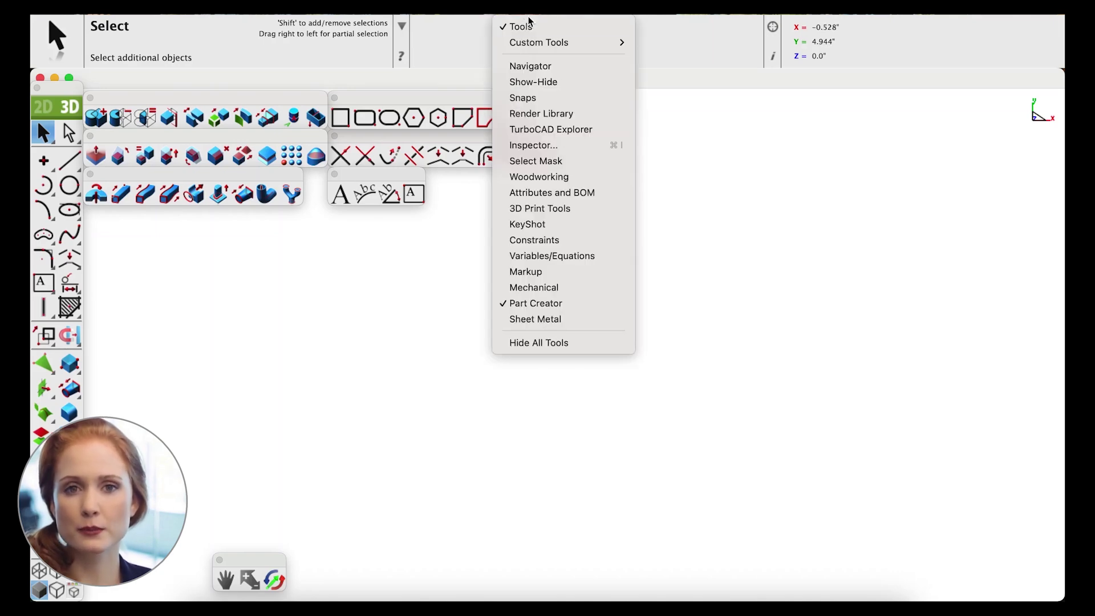
mouse_move(544, 46)
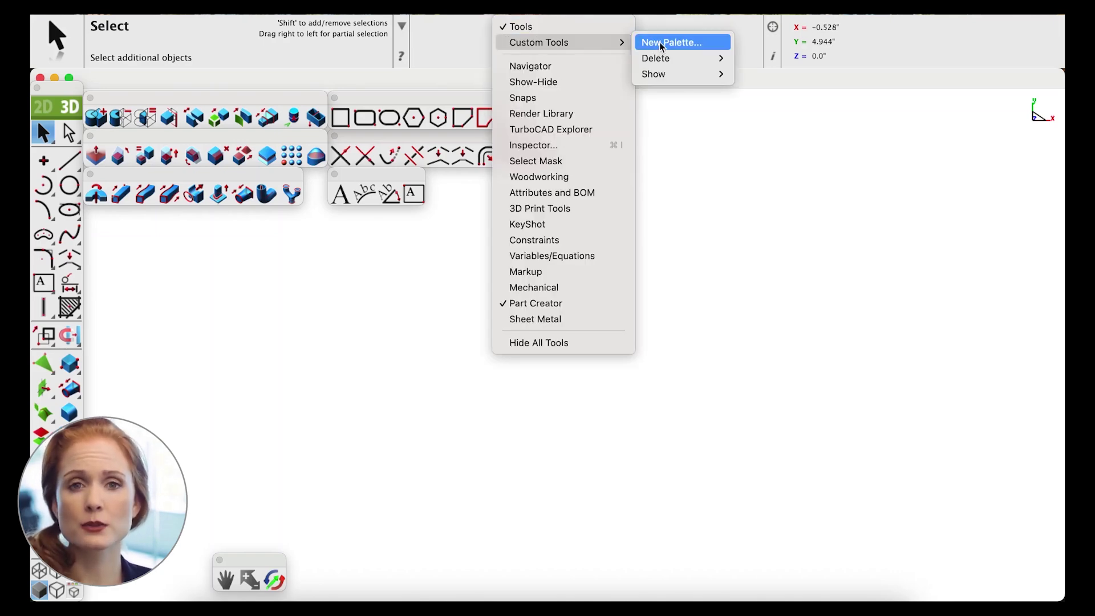
left_click(685, 47)
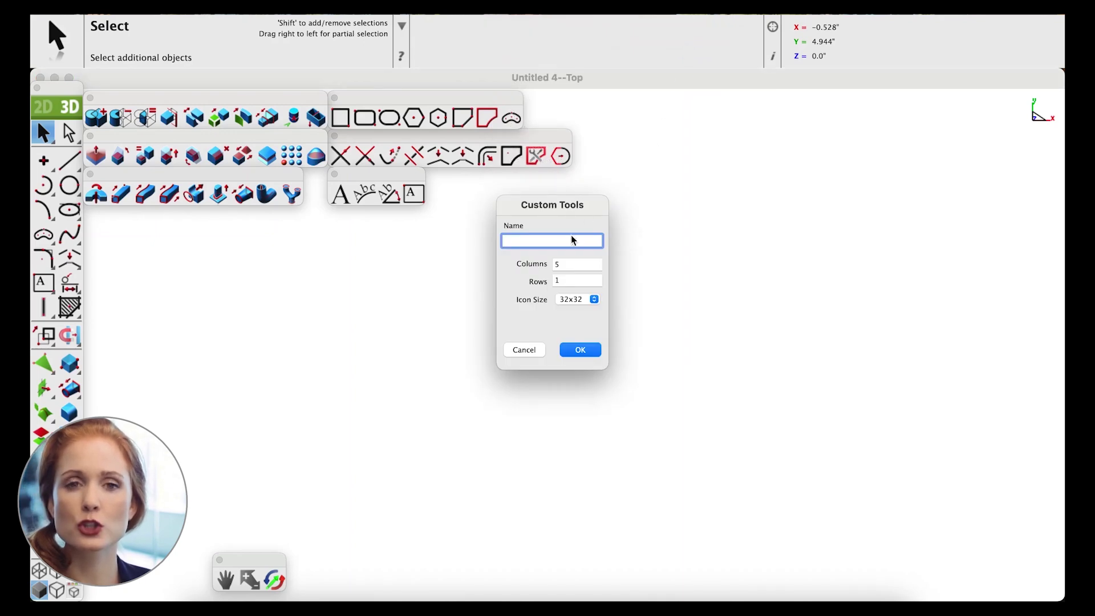
type("test")
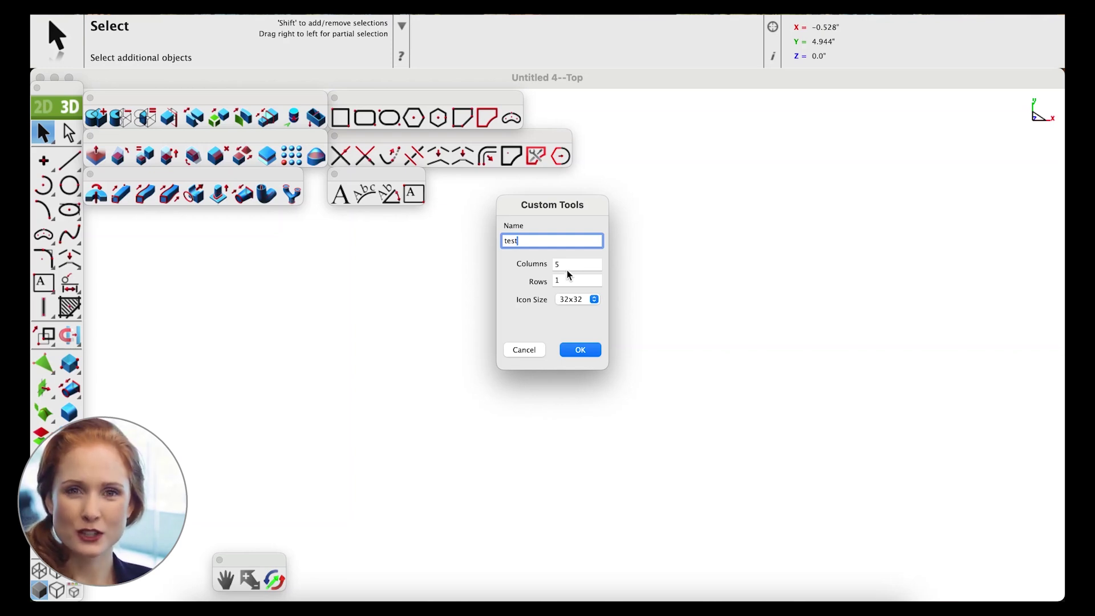
left_click(567, 279)
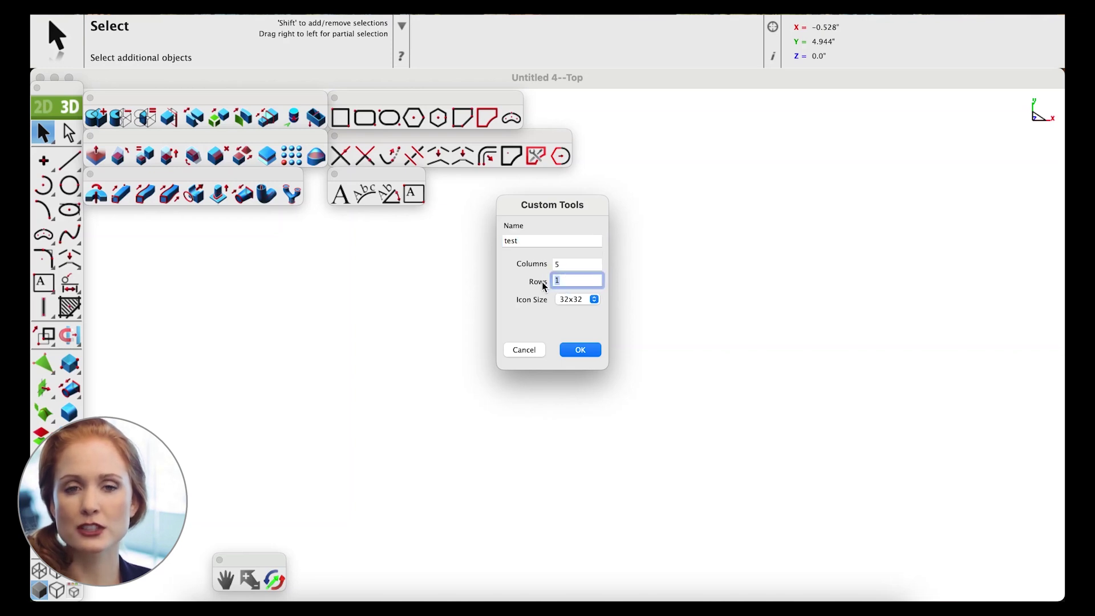
type("7")
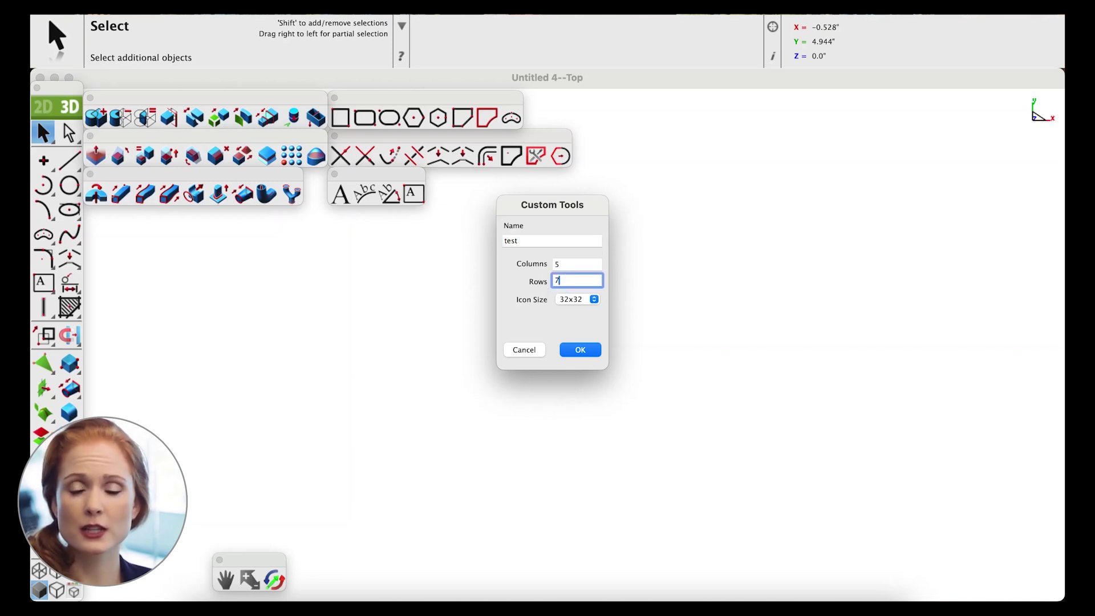
left_click(569, 351)
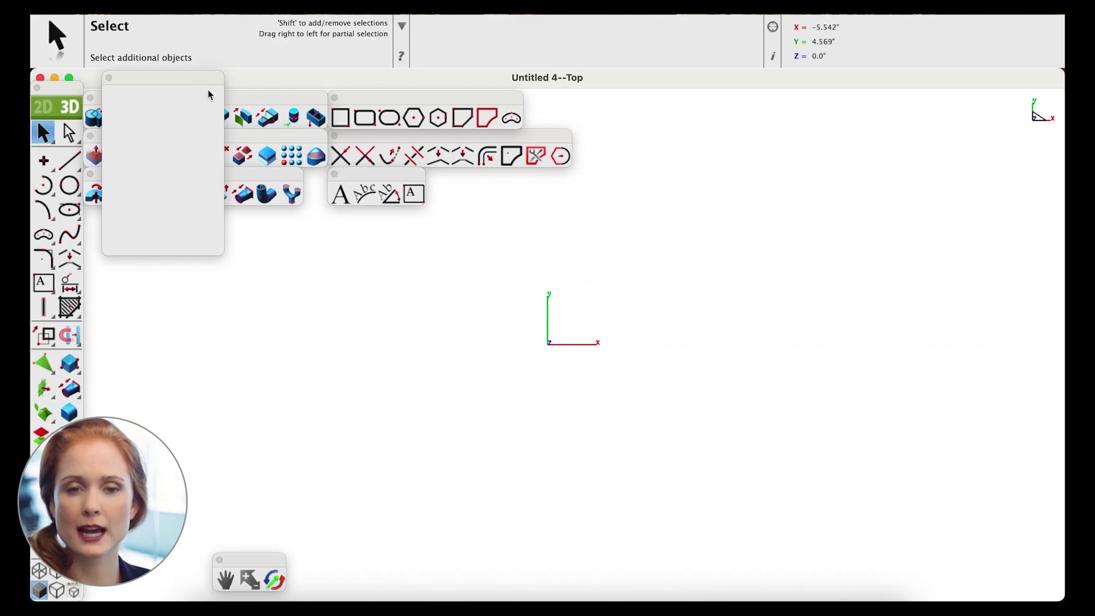
left_click_drag(218, 81, 557, 256)
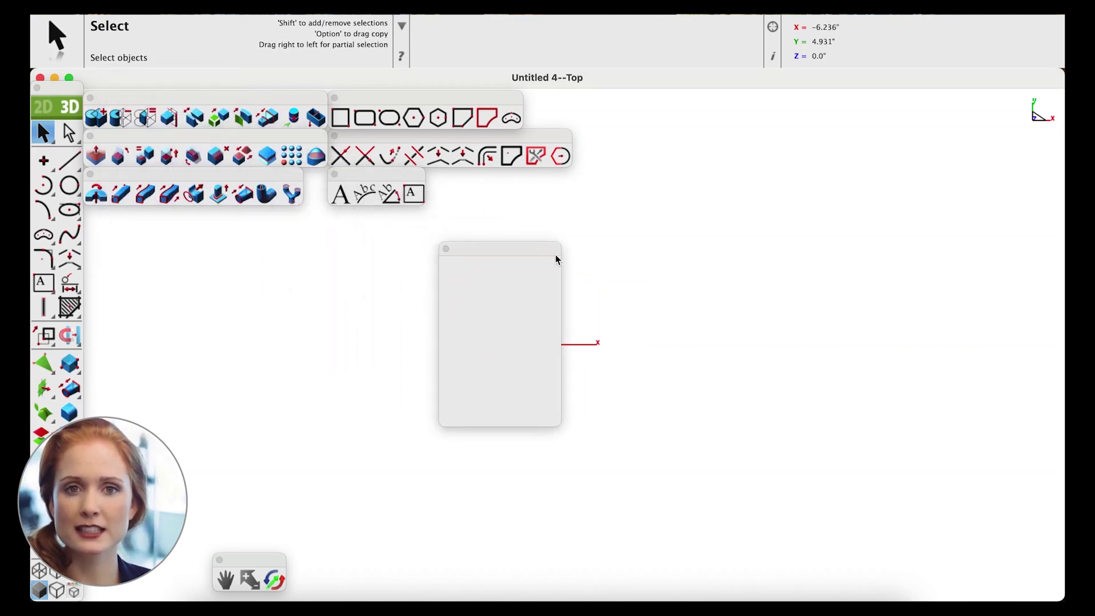
- Resize the test palette to 3 columns and 20 rows, and move it slightly down
right_click(532, 247)
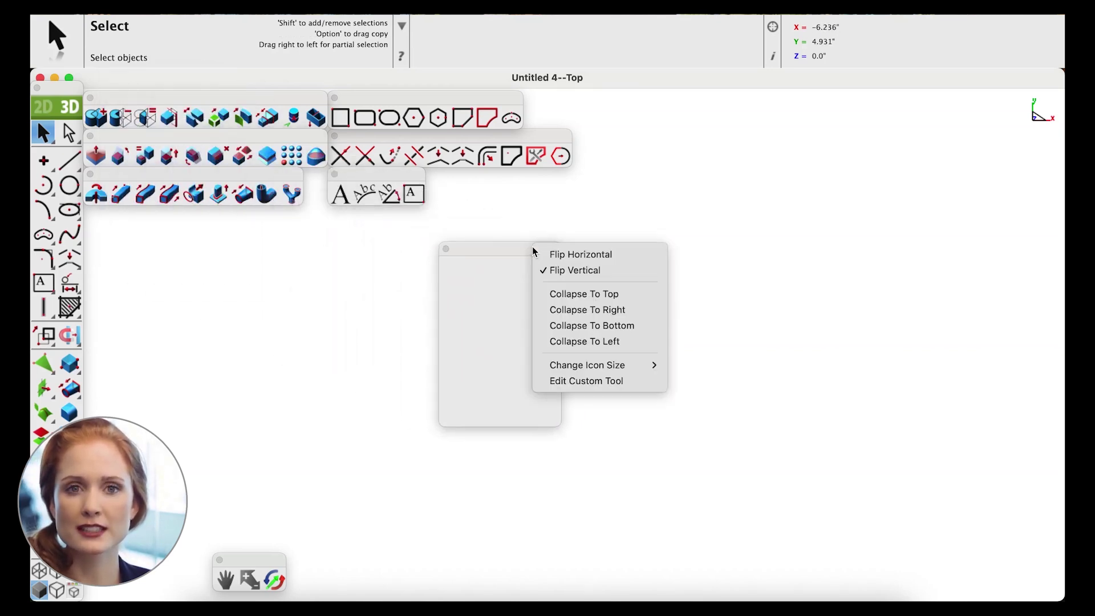
left_click(600, 385)
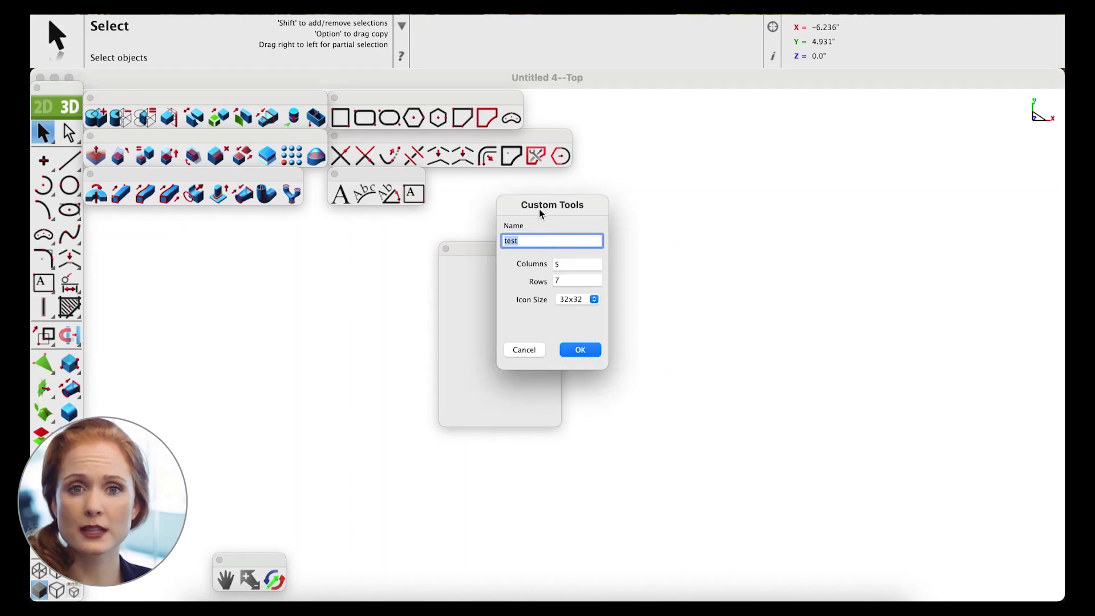
left_click(553, 264)
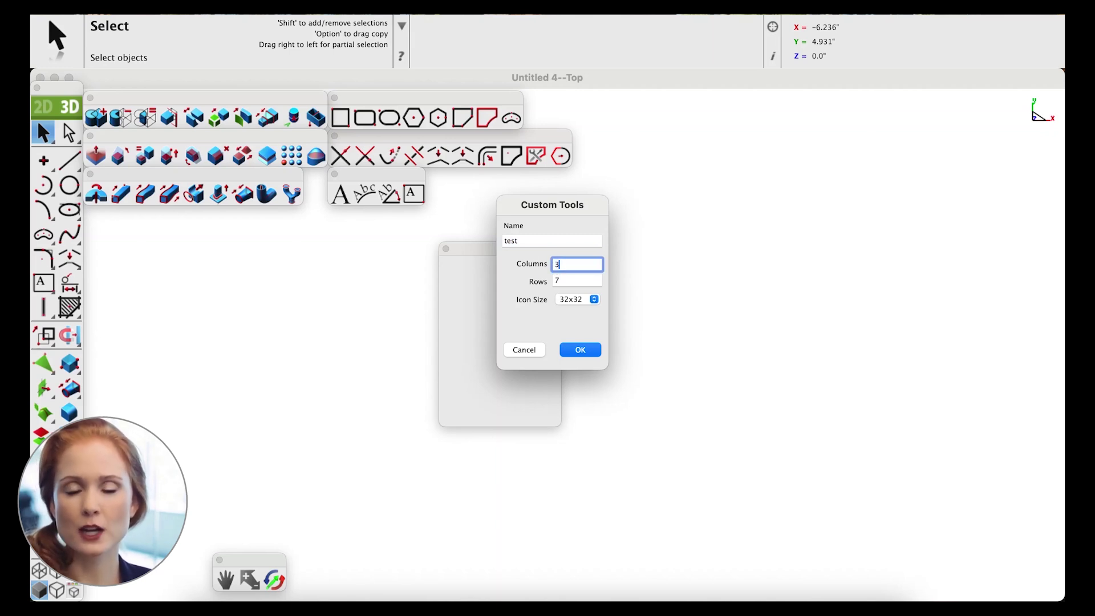
key("Tab")
type("20")
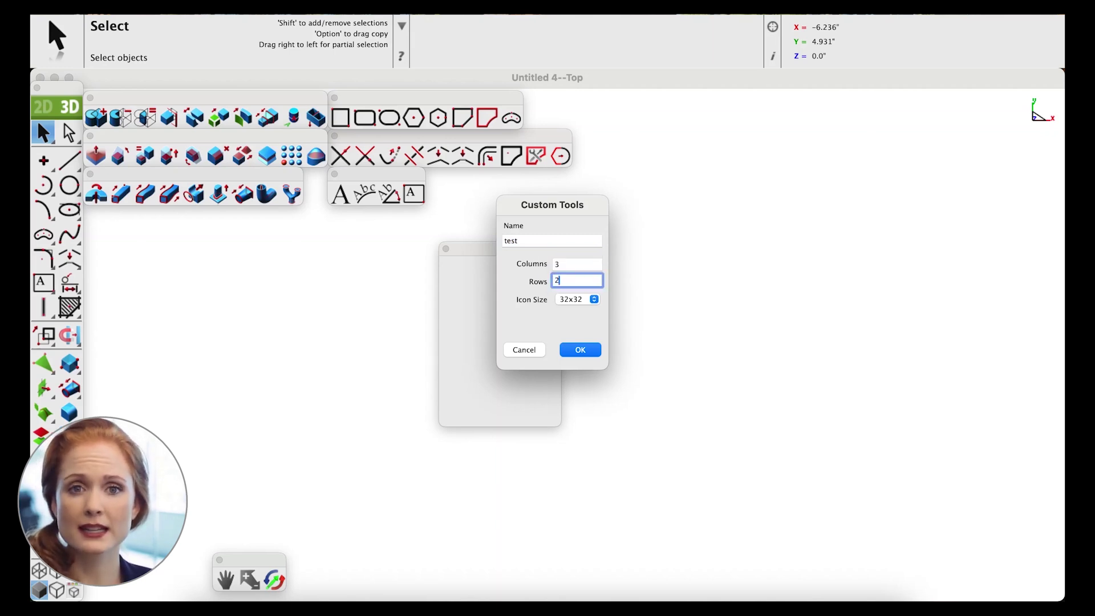
left_click(577, 350)
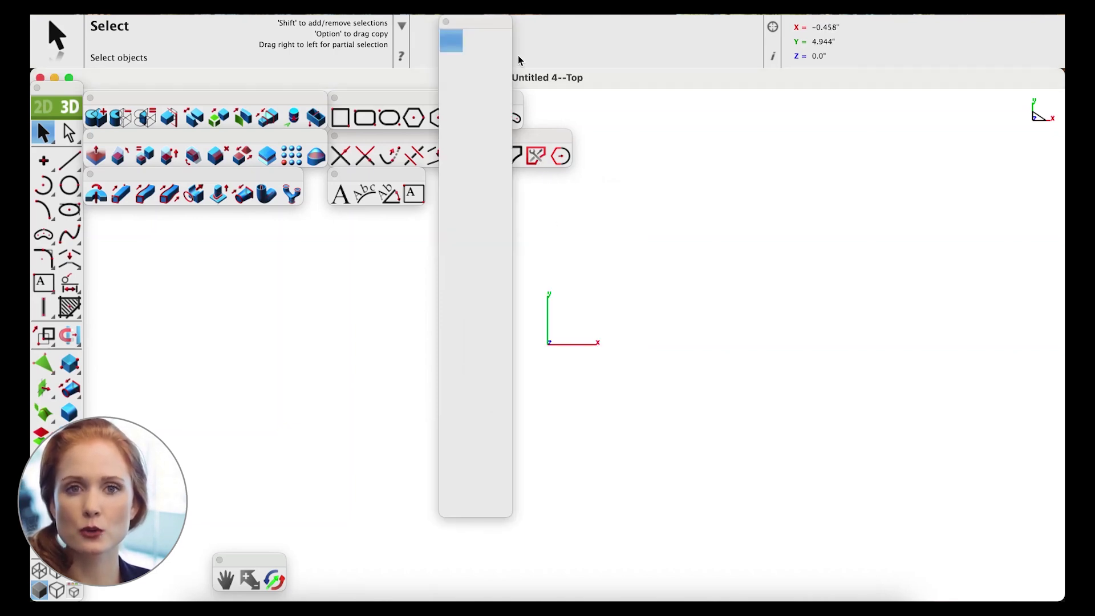
left_click_drag(488, 26, 496, 82)
- Change the test palette's grid to 8 columns and 8 rows, and move it up to the middle of the drawing area
right_click(495, 81)
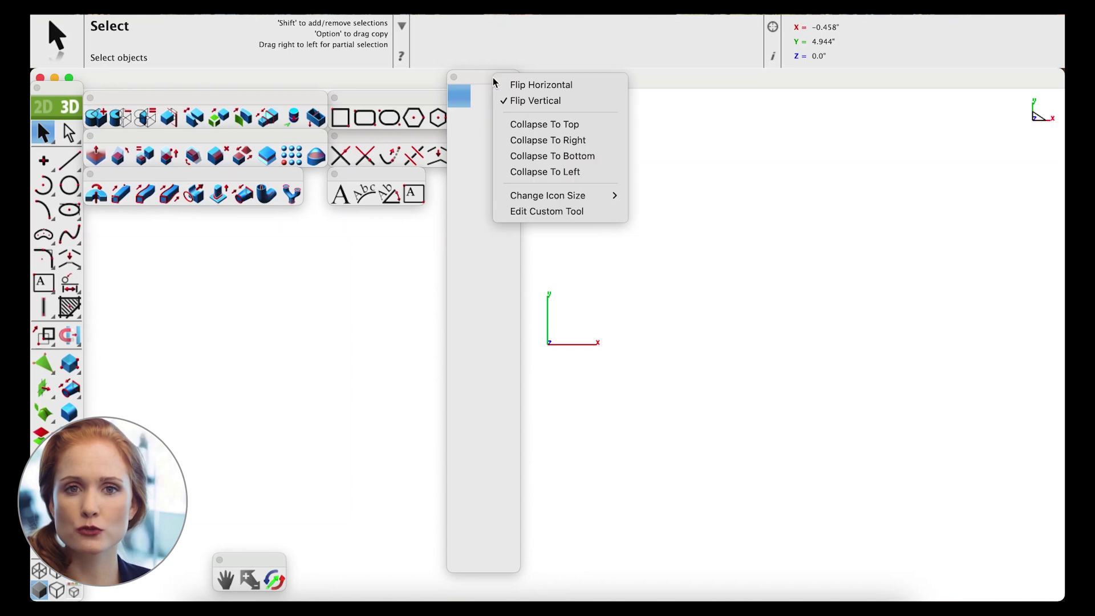
left_click(542, 213)
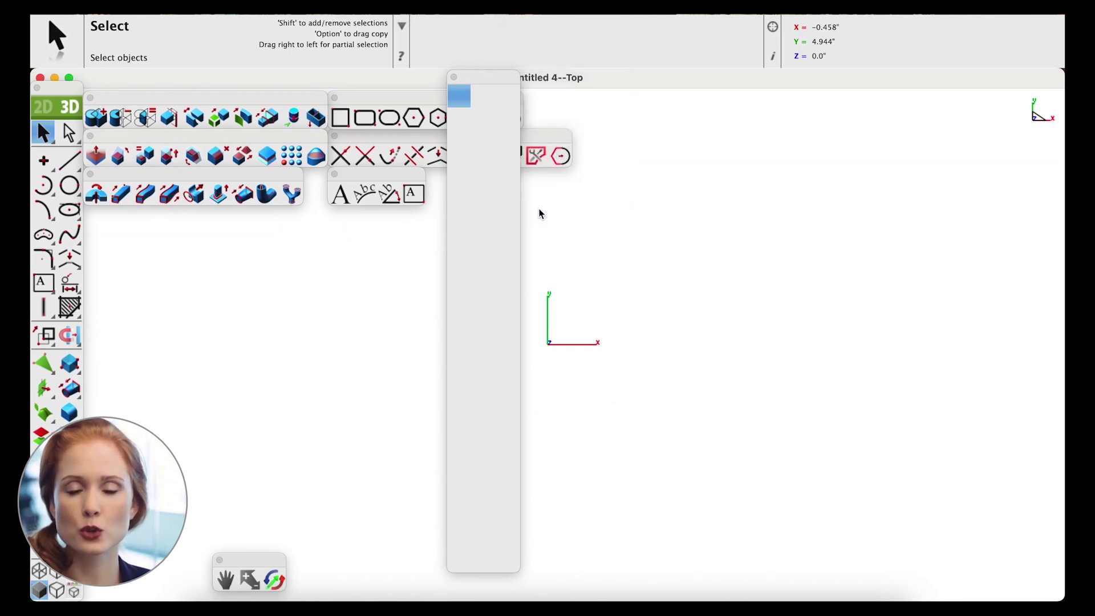
key("Tab")
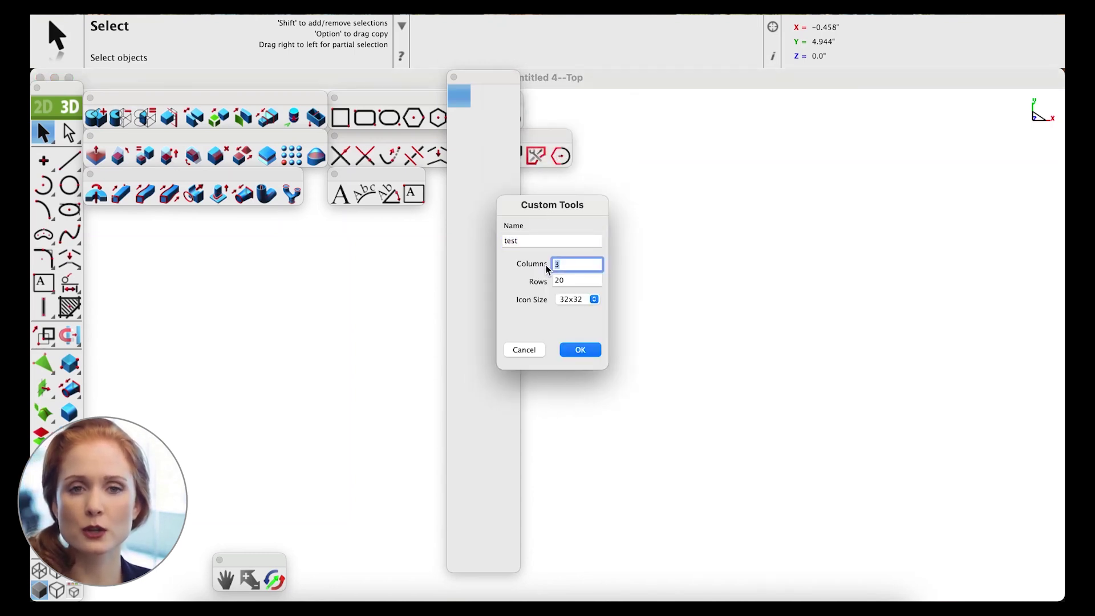
type("8")
key("Tab")
type("8")
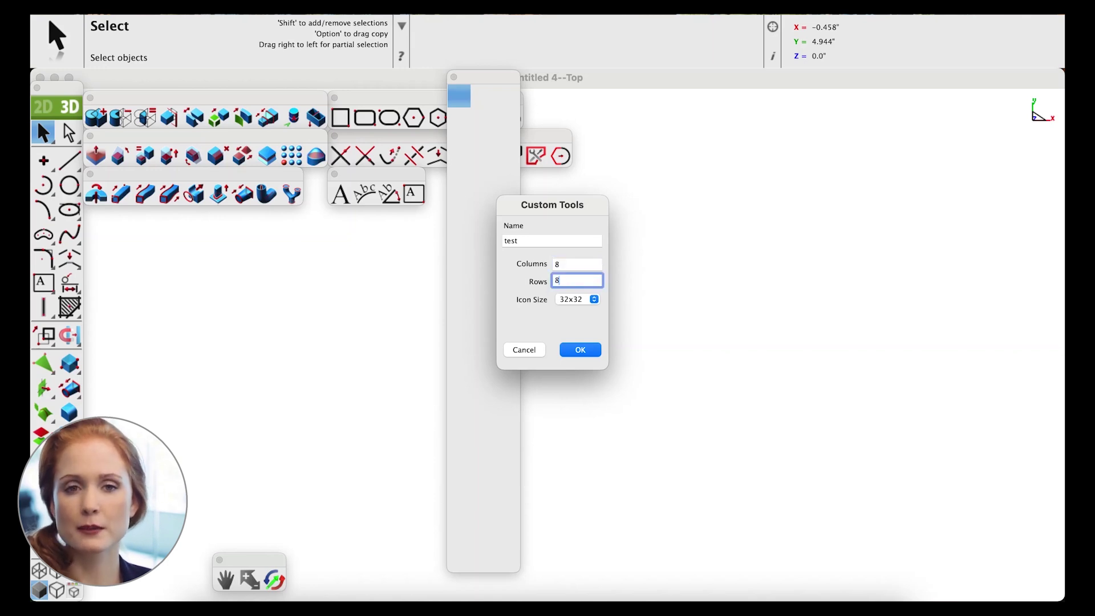
left_click(570, 351)
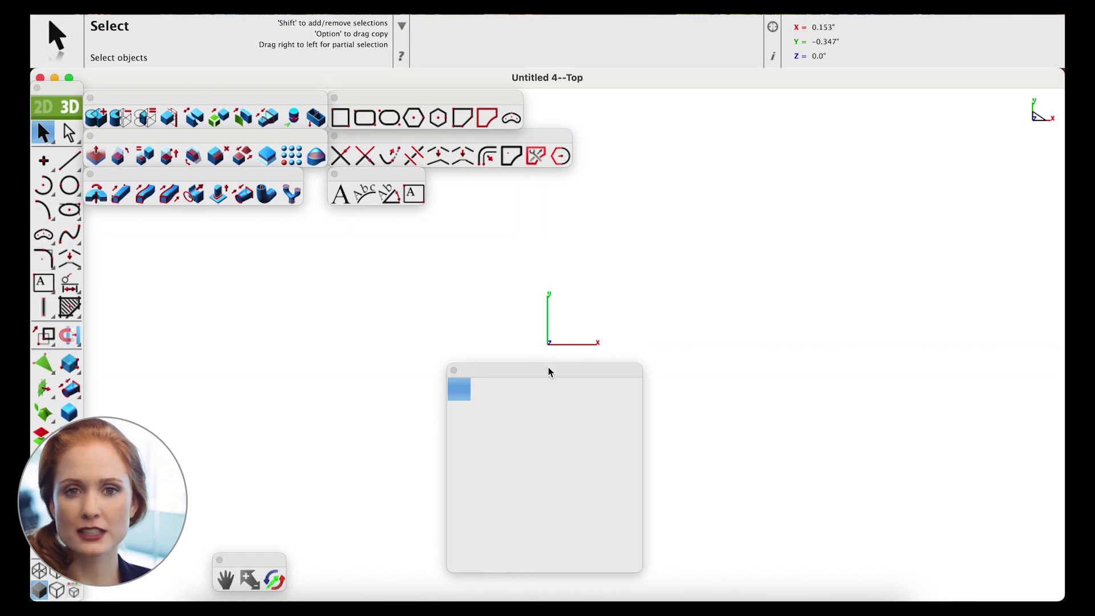
left_click_drag(542, 372, 500, 275)
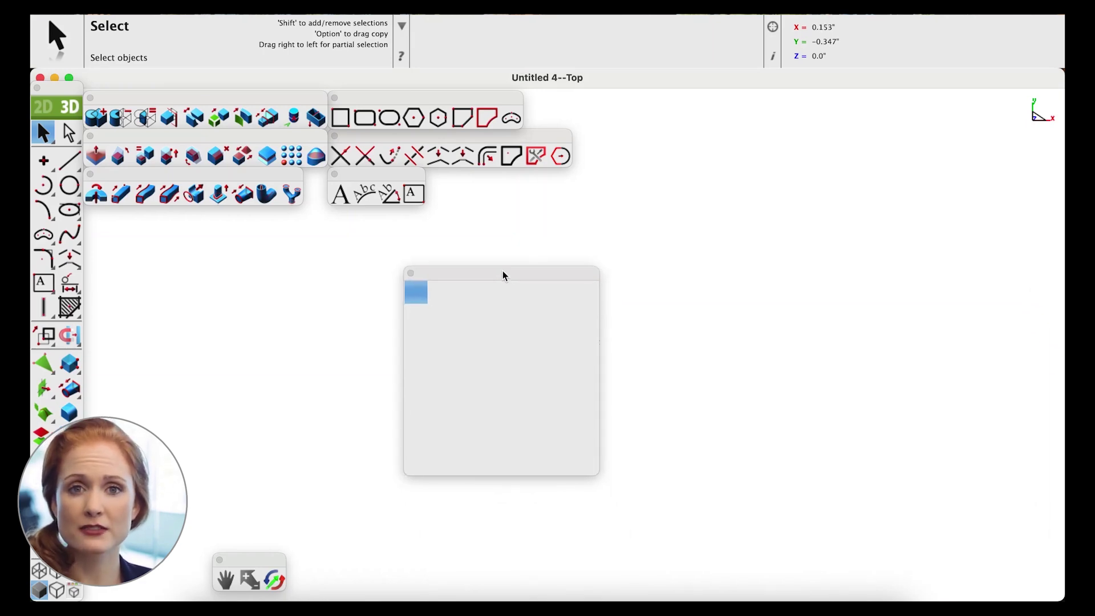
- Edit the test palette so that it has 10 columns and 10 rows
right_click(503, 276)
mouse_move(573, 393)
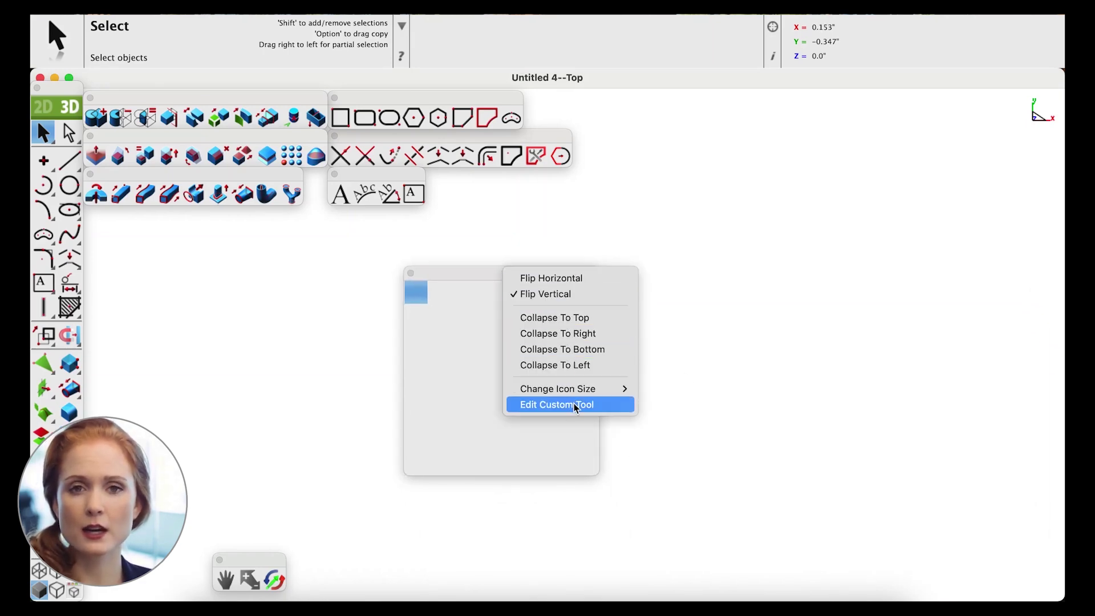
left_click(589, 406)
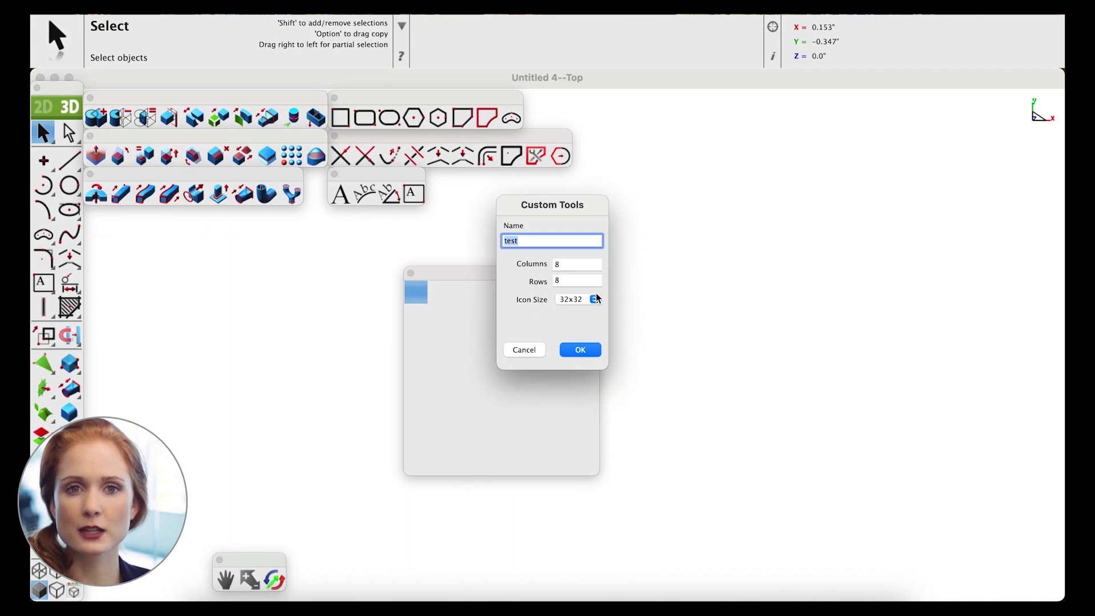
left_click(568, 266)
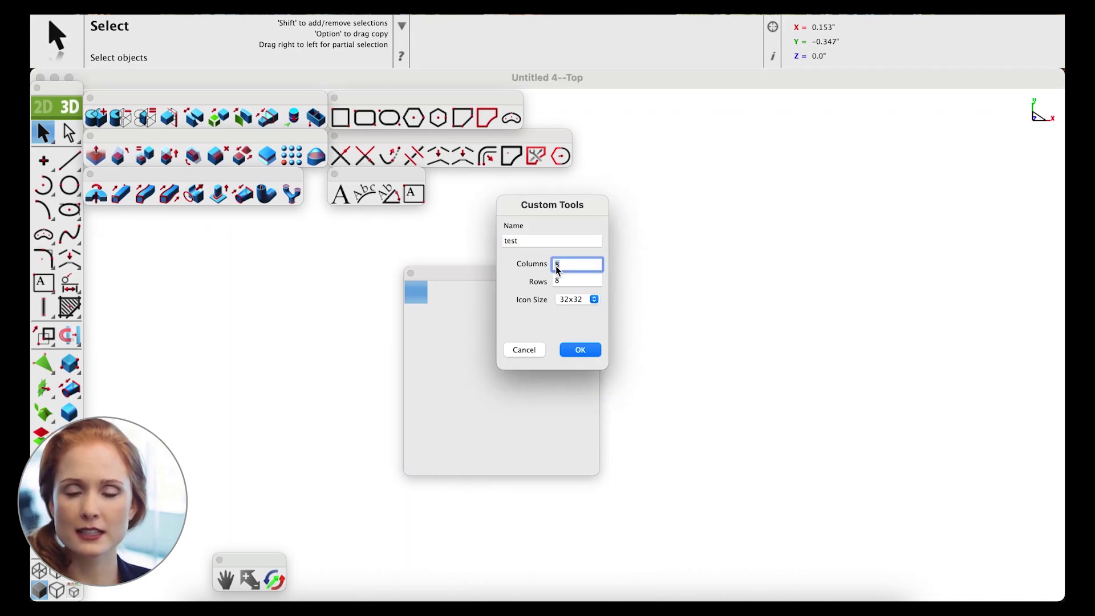
type("10")
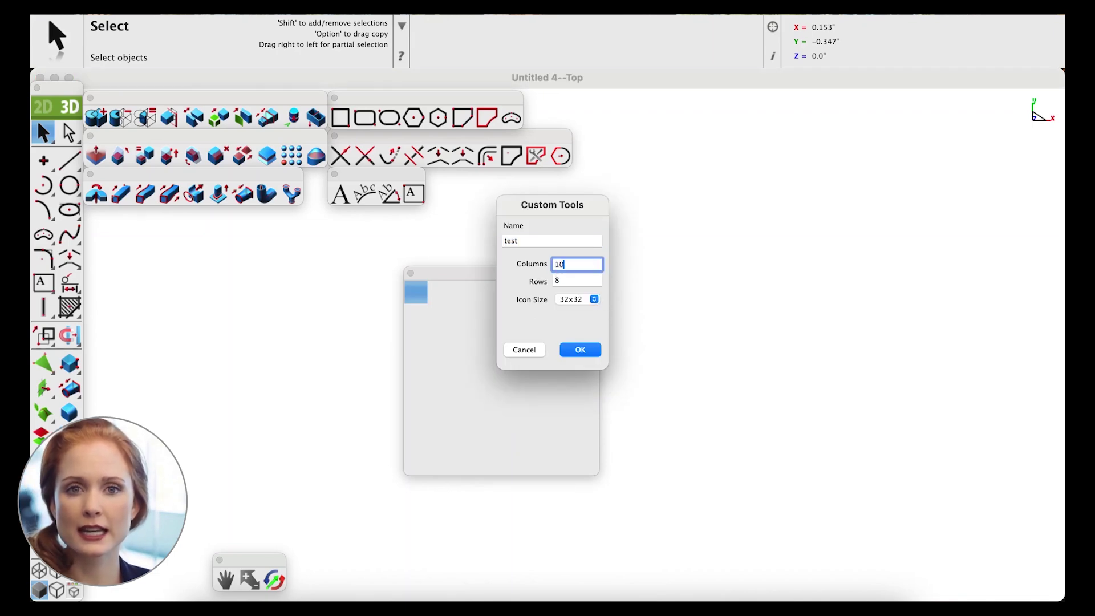
key("Tab")
type("10")
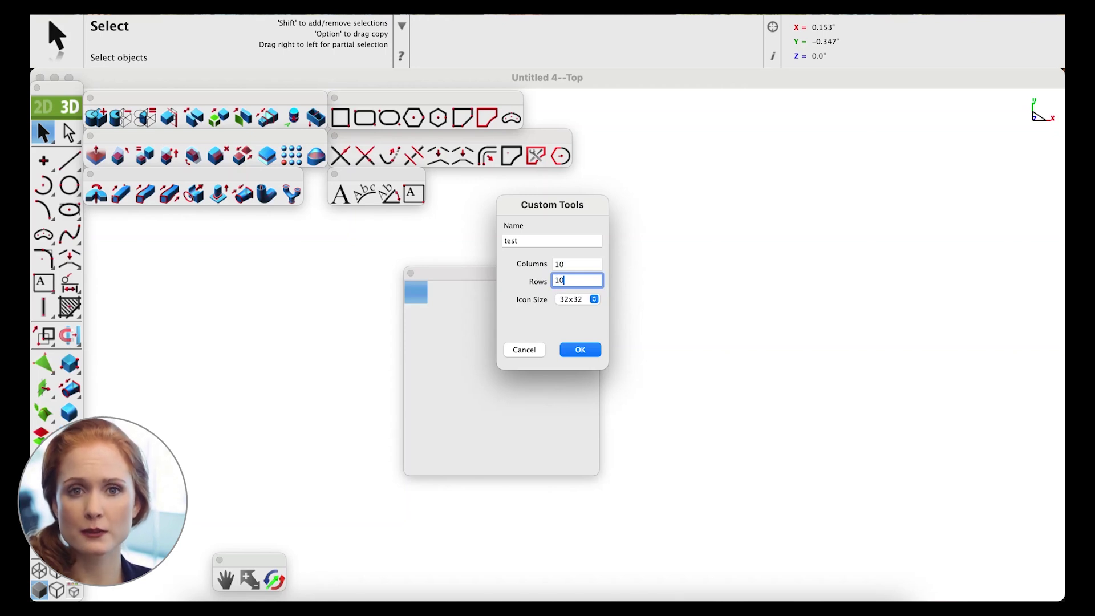
left_click(581, 351)
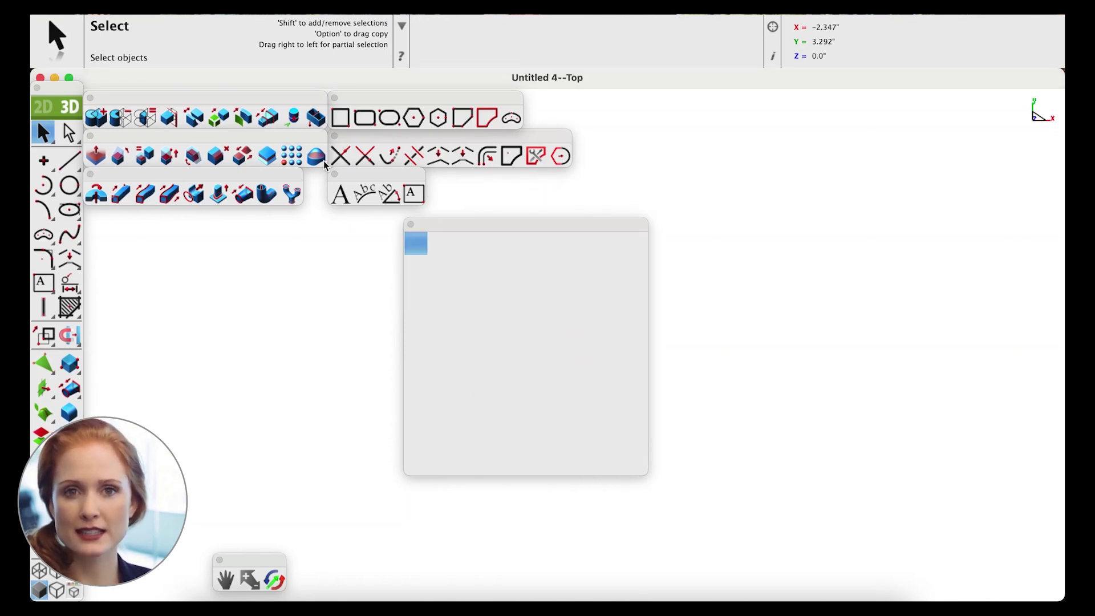
- Fill the first five cells of the test palette with tools from the open palettes, including the solid union, curved text and Pipe tools
left_click_drag(95, 117, 416, 244)
left_click_drag(194, 156, 441, 245)
left_click_drag(390, 191, 491, 247)
left_click_drag(267, 194, 517, 252)
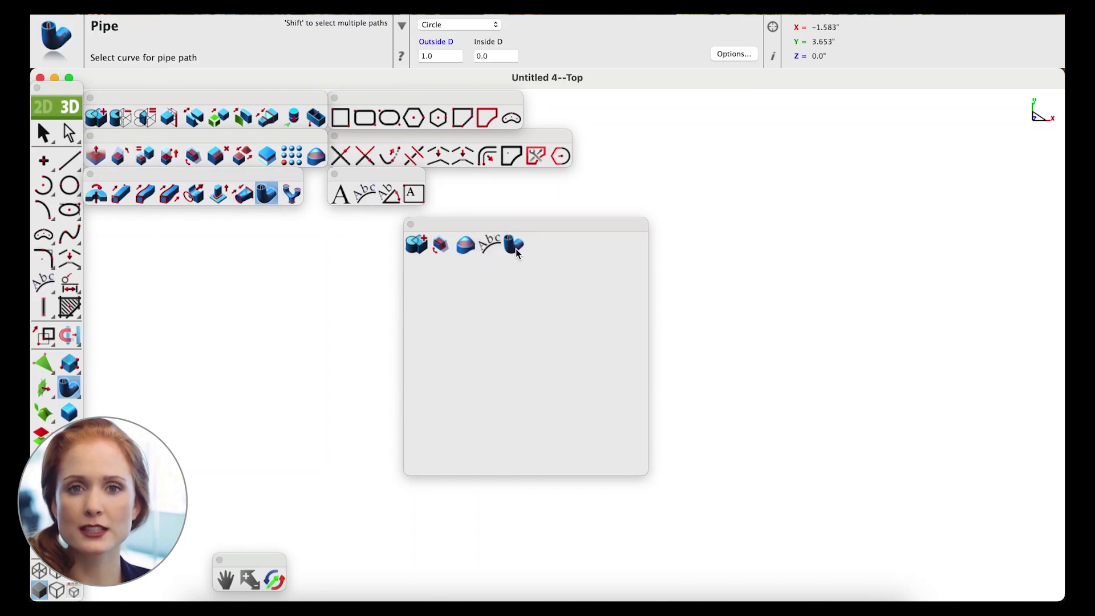
- Enlarge the test palette's icons to 64x64 and move the palette down into the drawing window
right_click(599, 227)
mouse_move(684, 346)
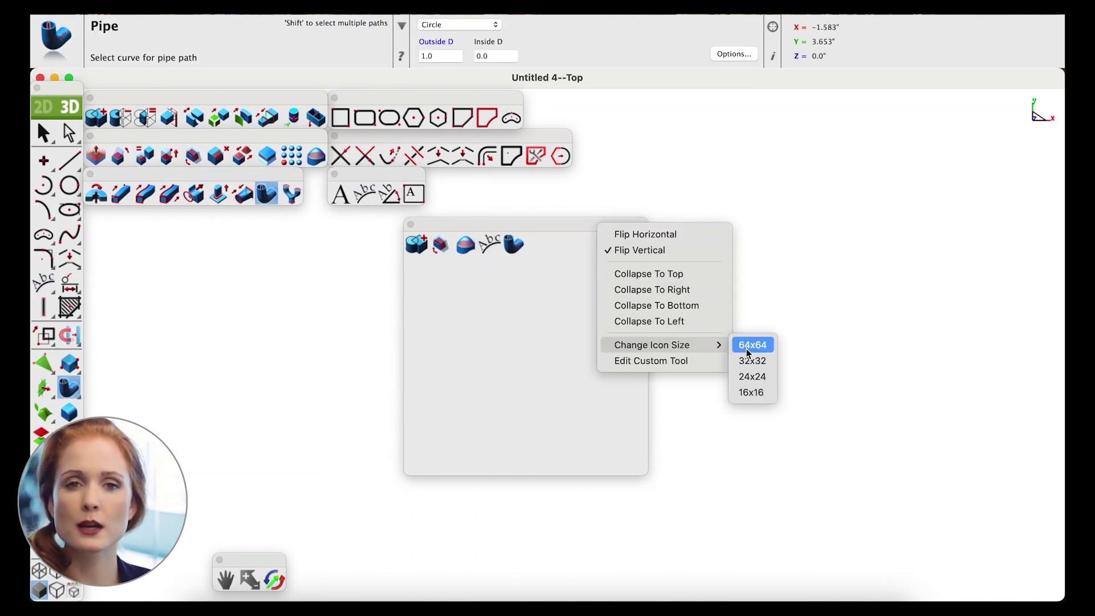
left_click(752, 346)
left_click_drag(683, 34, 656, 105)
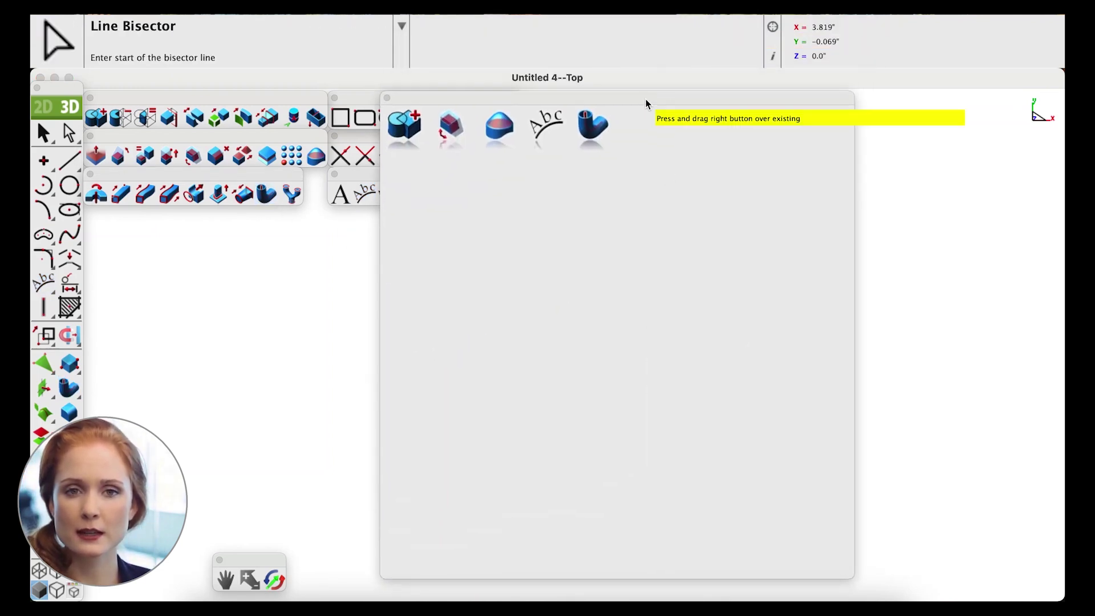
- Set the test palette's icon size to 32x32
right_click(646, 103)
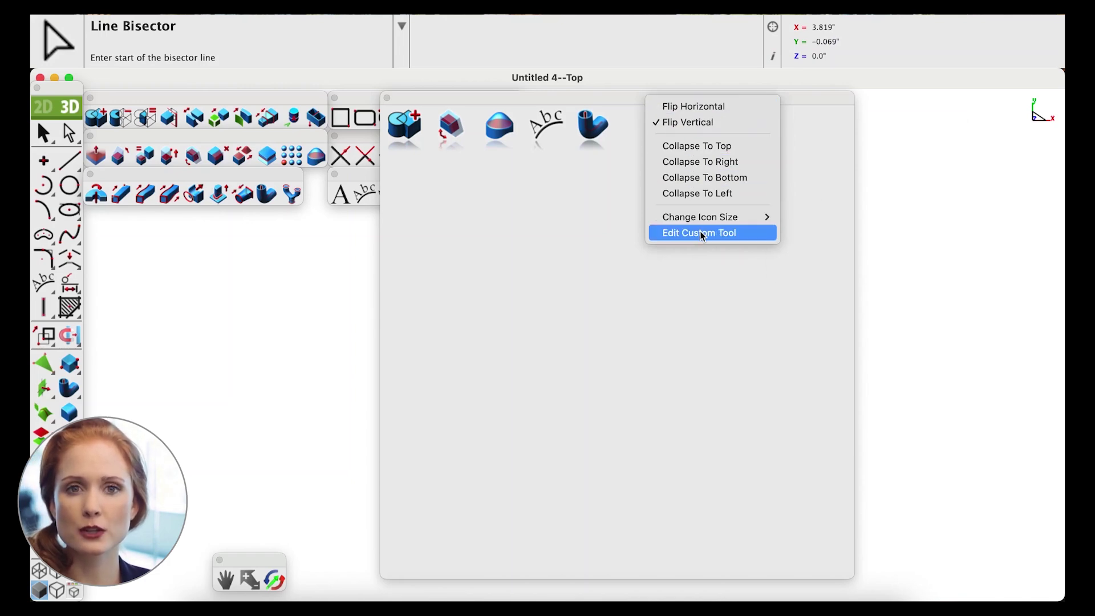
mouse_move(703, 220)
left_click(801, 232)
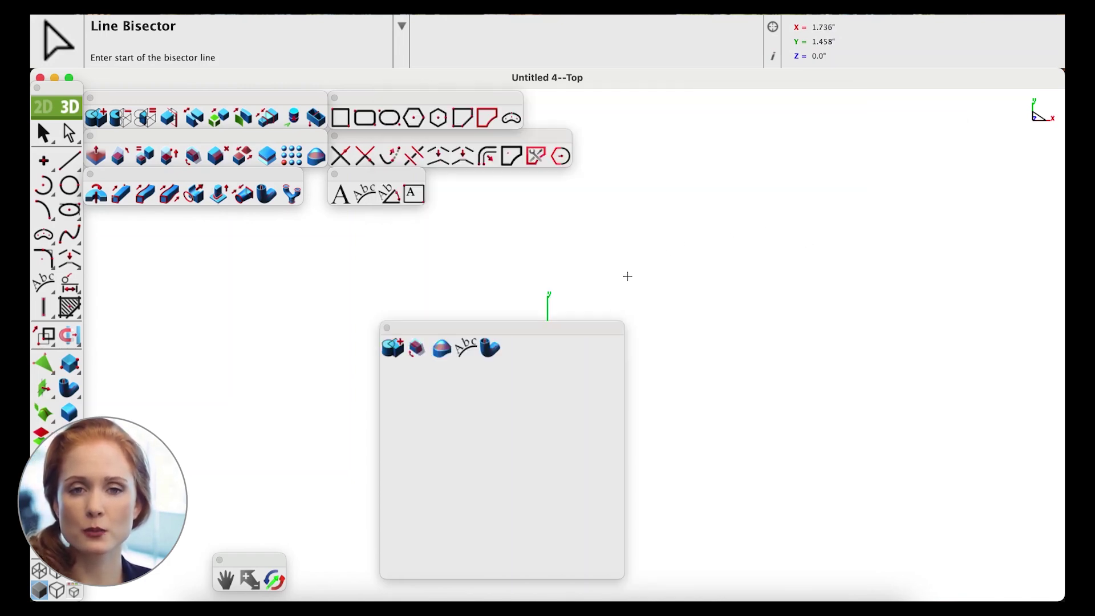
- Move the test palette up in the drawing window
left_click_drag(591, 323, 602, 225)
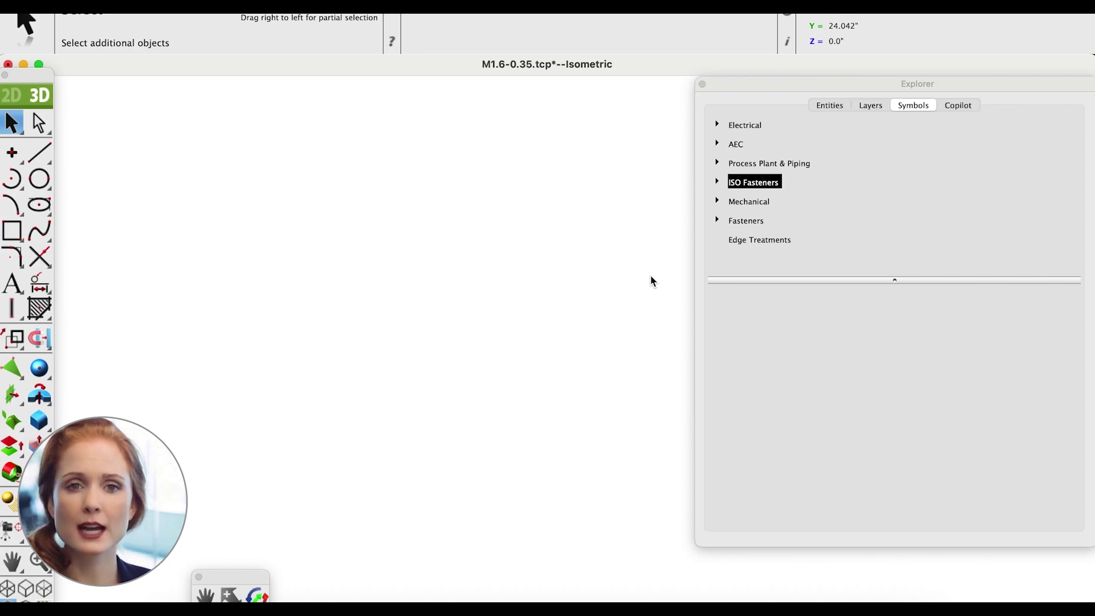
- Place an M10-1.5 Hex Nut Threaded symbol from the ISO Fasteners library in the drawing
left_click(718, 181)
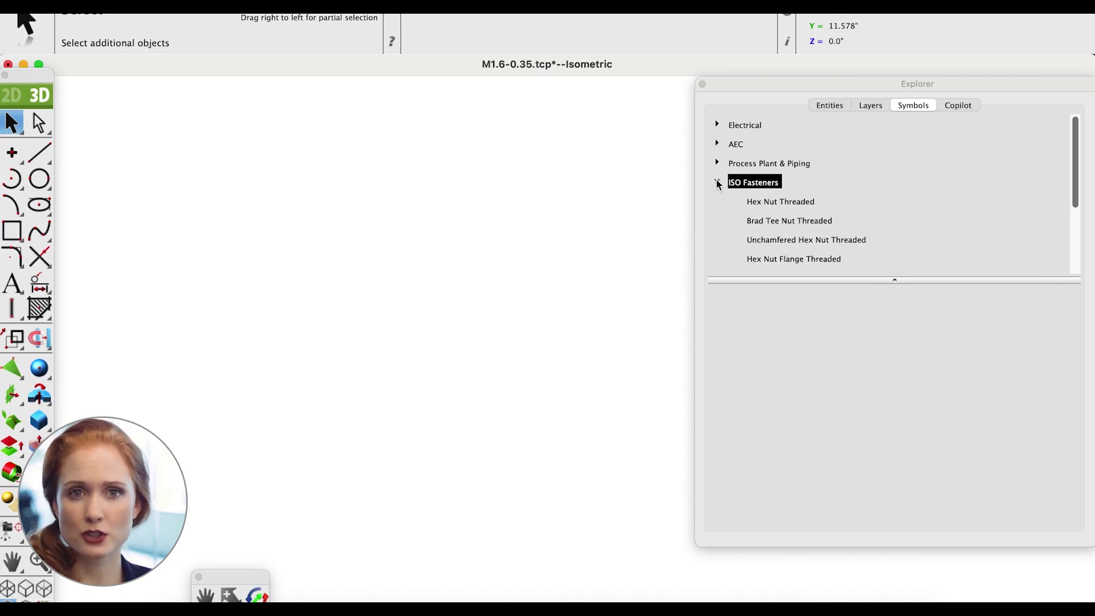
left_click(766, 205)
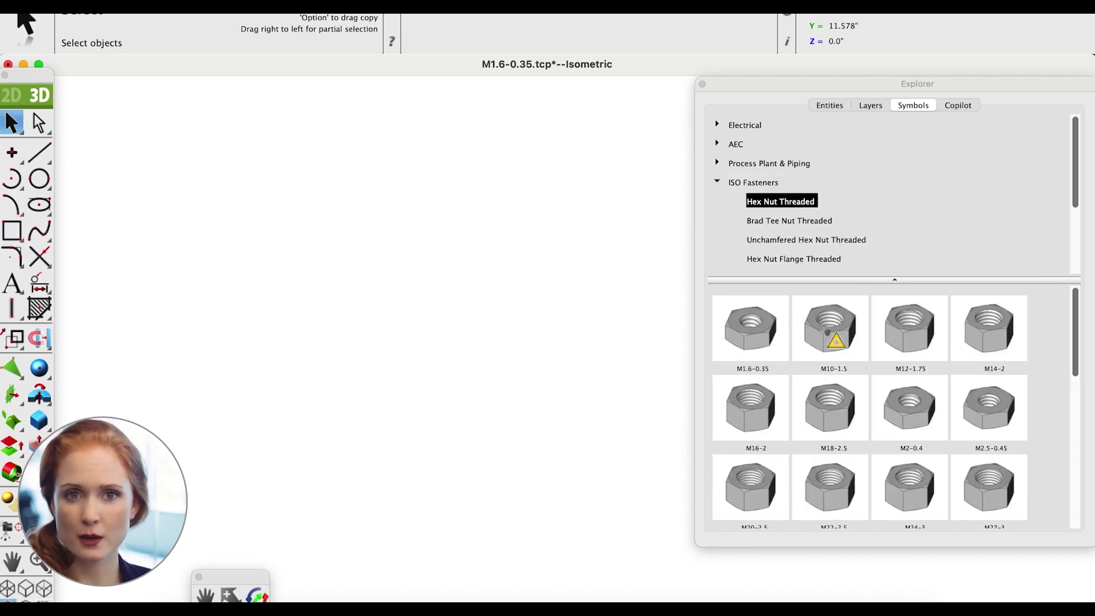
left_click_drag(736, 320, 548, 282)
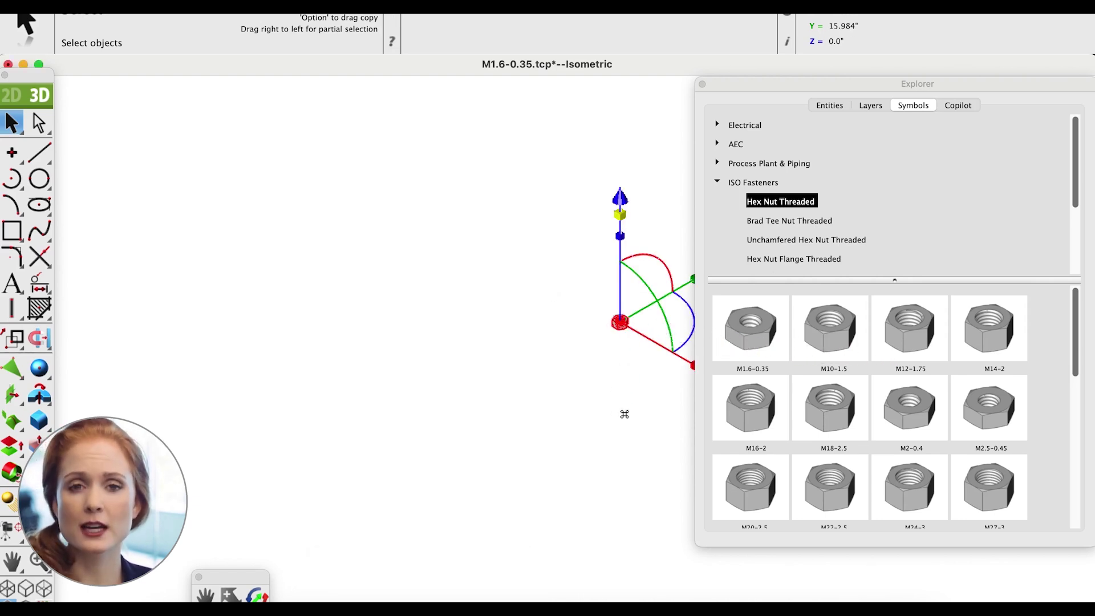
left_click(619, 411)
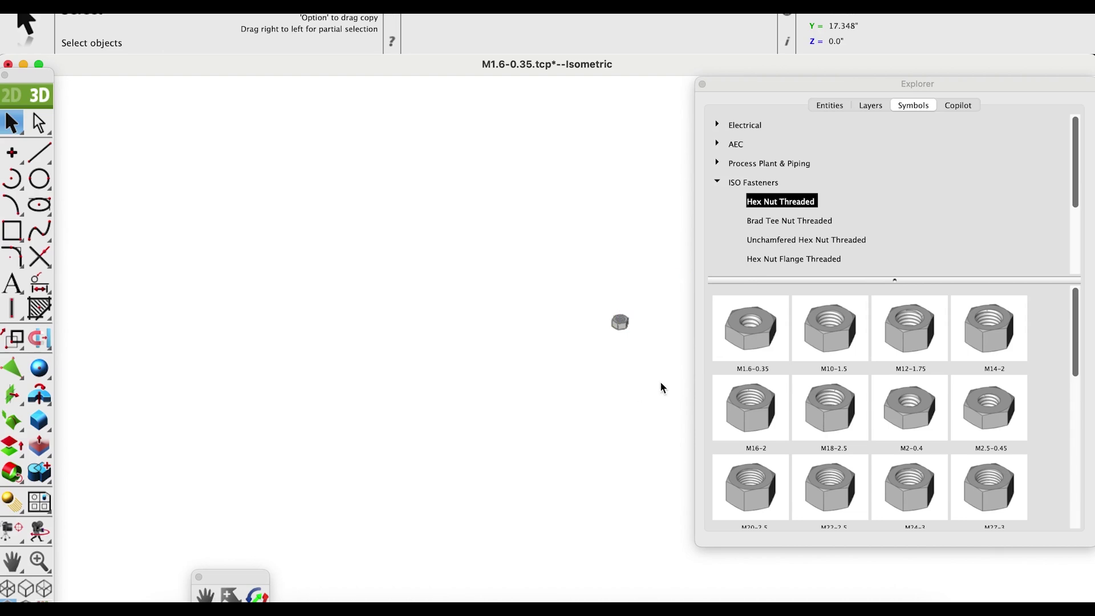
scroll(639, 325, "up", 5)
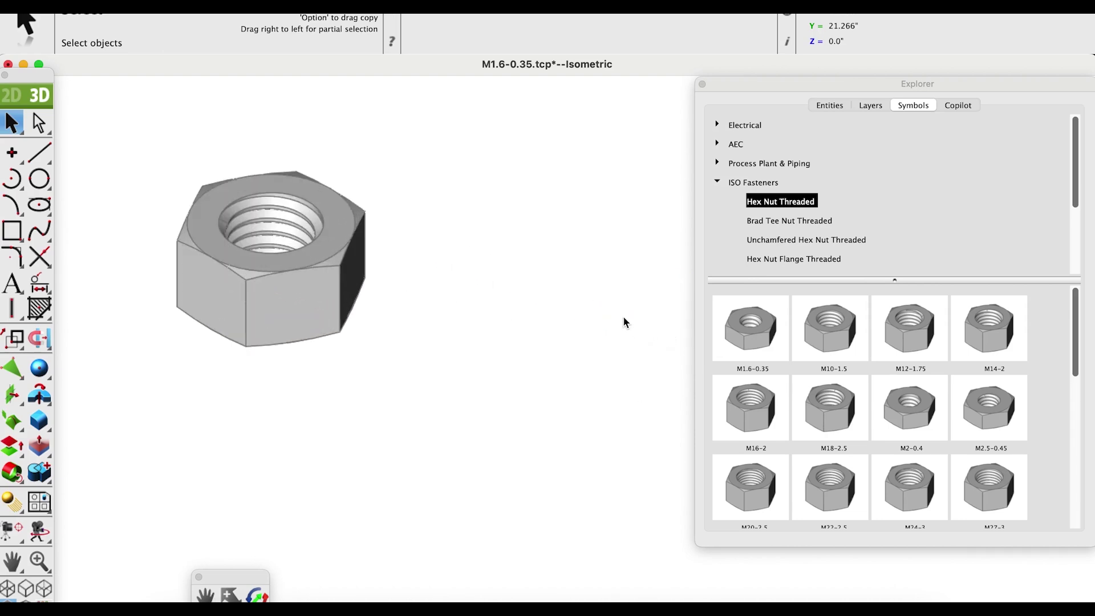
scroll(624, 322, "down", 1)
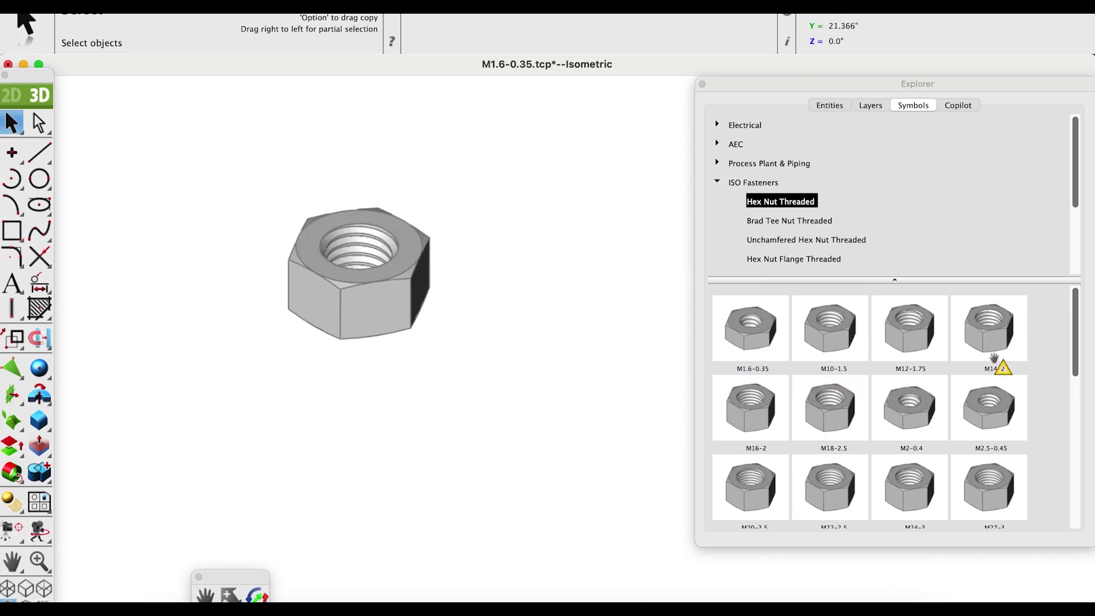
- Place an M14-2 threaded hex nut beside the first hex nut and deselect it
left_click_drag(951, 365, 558, 360)
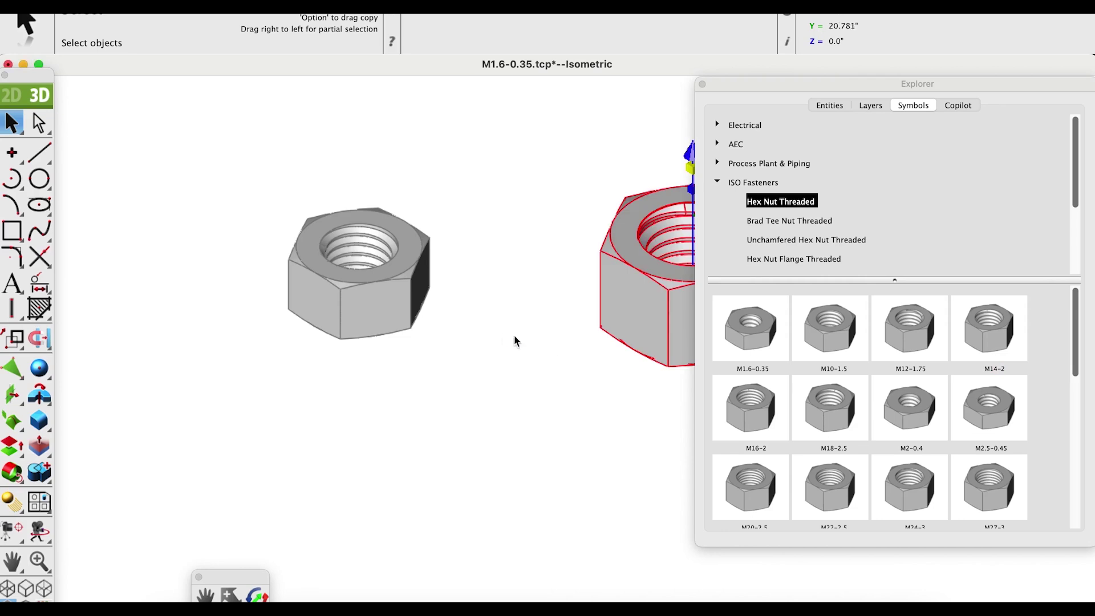
scroll(497, 339, "down", 2)
scroll(508, 336, "down", 2)
scroll(652, 331, "up", 3)
left_click(659, 338)
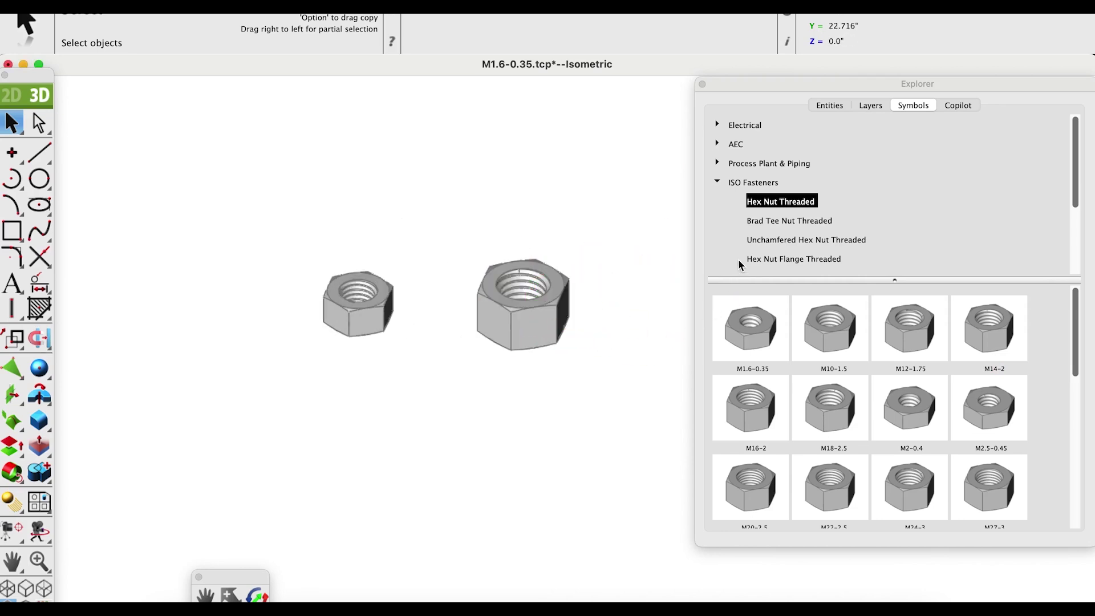
- Place an M10-1.5 Brad Tee Nut Threaded symbol behind the hex nuts, plus a second brad tee nut with a smaller thread beside it
left_click(764, 226)
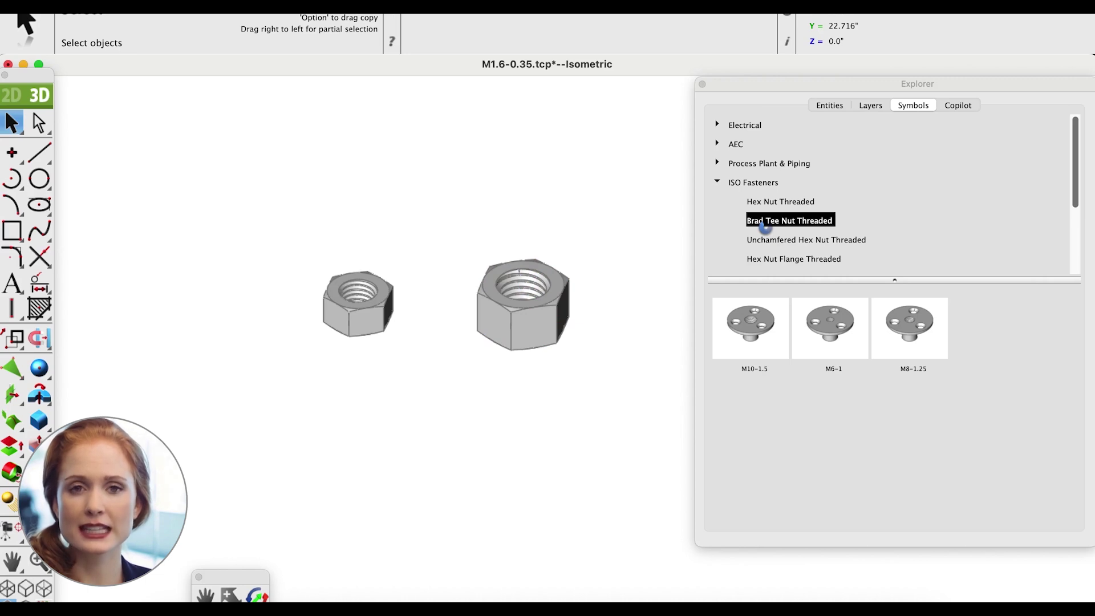
scroll(604, 388, "down", 5)
left_click_drag(742, 330, 441, 269)
left_click_drag(362, 251, 362, 255)
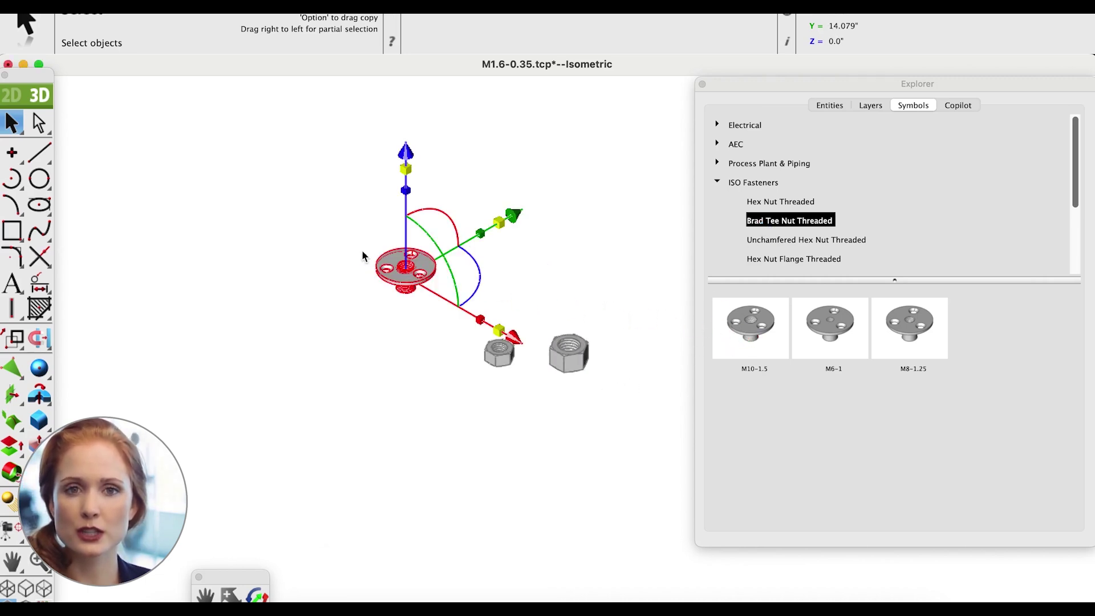
left_click(645, 297)
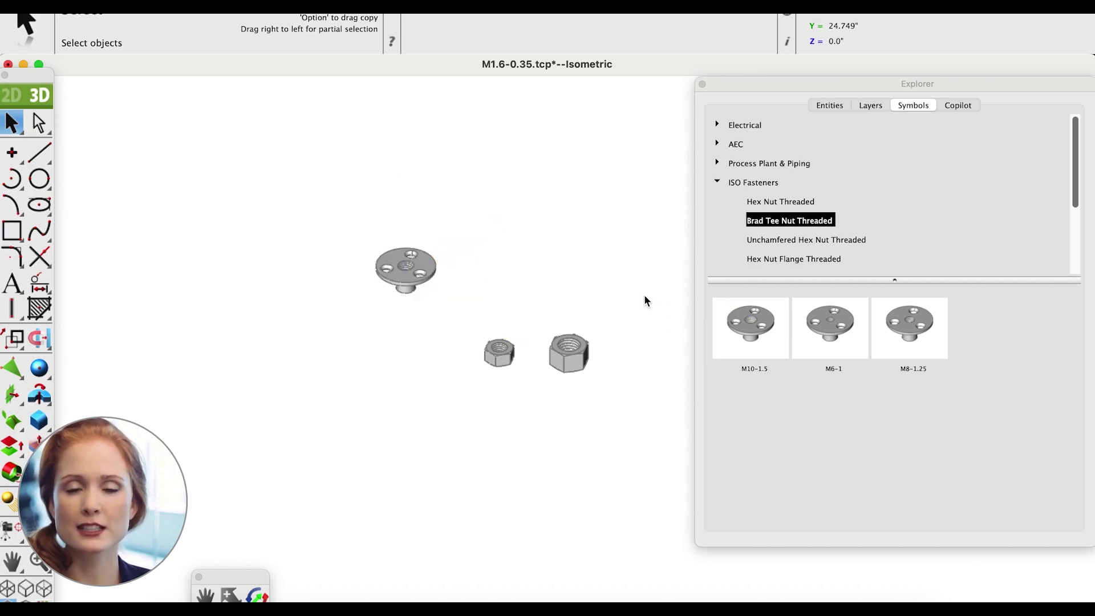
left_click_drag(723, 286, 532, 257)
left_click(524, 285)
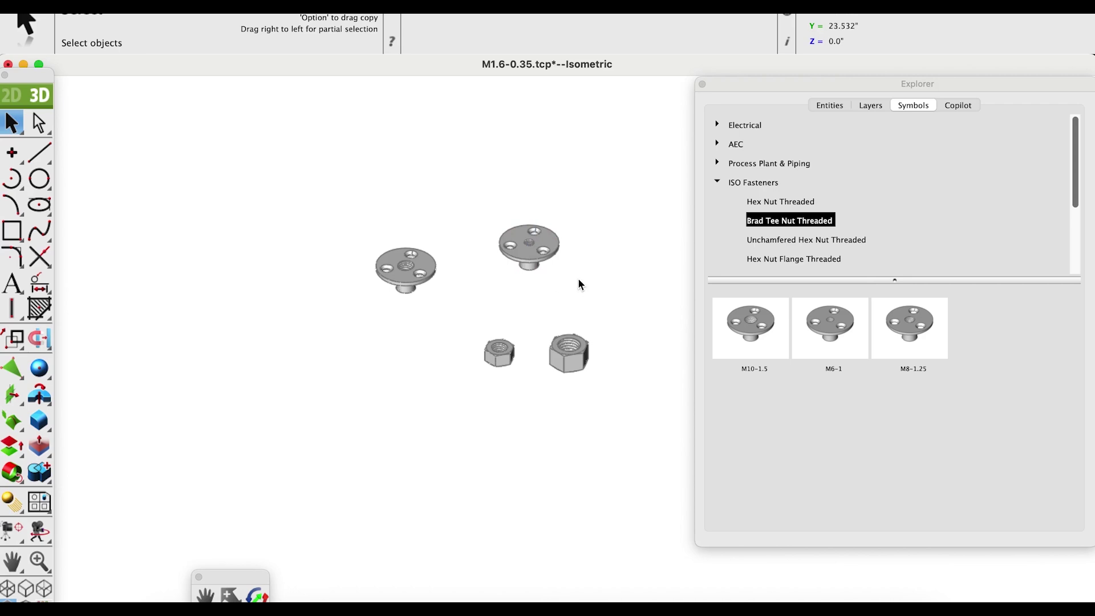
- Place an M10-1 Unchamfered Hex Nut Threaded symbol in front of the tee nuts and deselect it
left_click(789, 248)
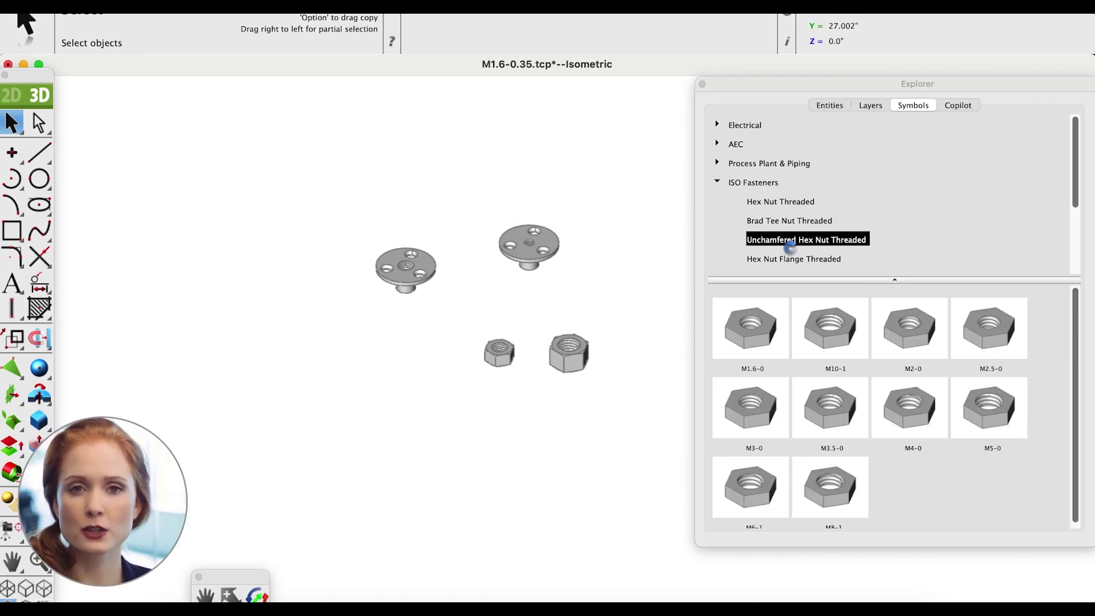
left_click_drag(823, 321, 446, 404)
left_click_drag(291, 413, 389, 465)
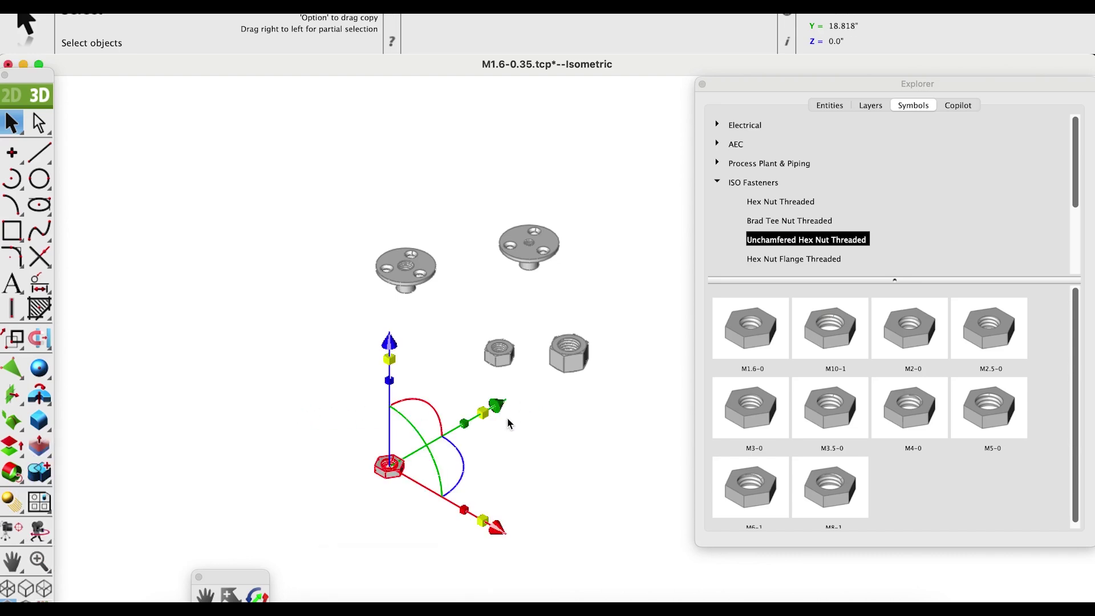
left_click(648, 445)
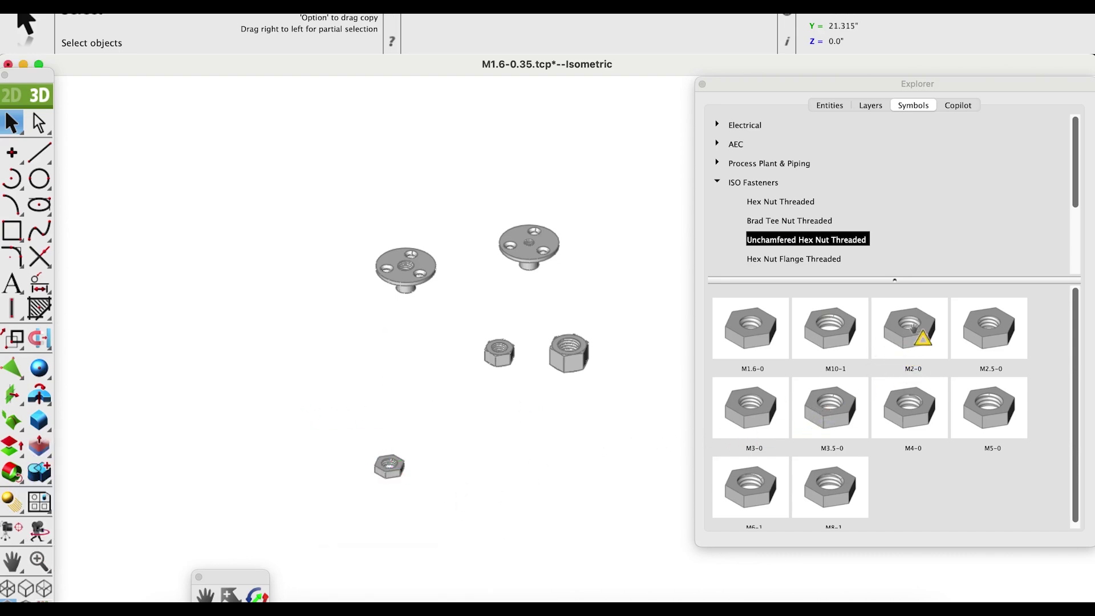
- Place an M2-0 unchamfered threaded hex nut beside the M10-1 unchamfered nut
left_click_drag(485, 465, 480, 465)
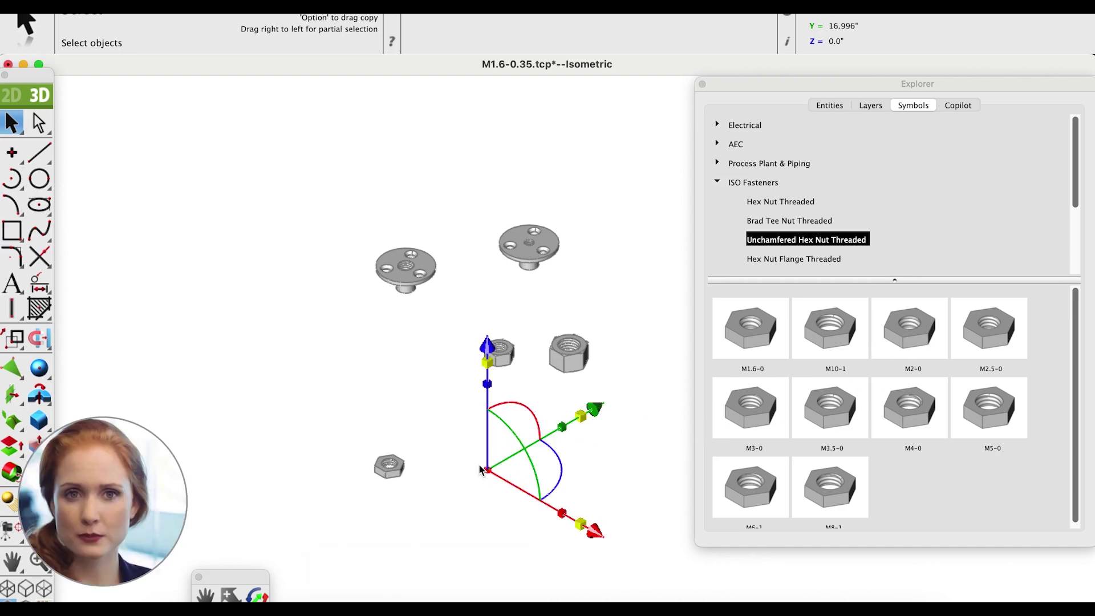
scroll(498, 469, "up", 5)
scroll(498, 468, "down", 4)
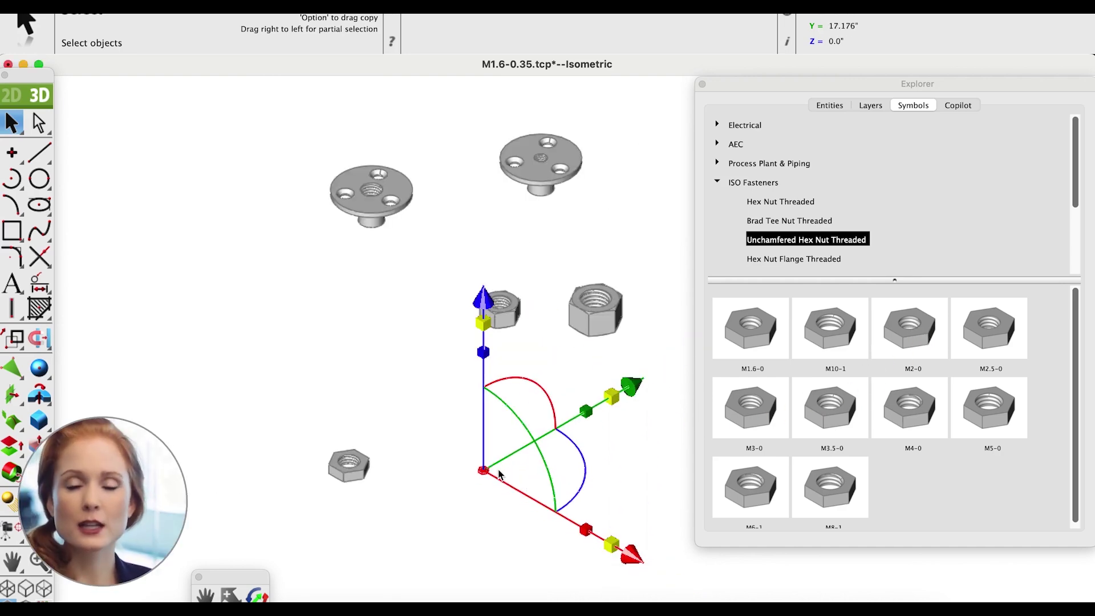
left_click(438, 437)
scroll(486, 467, "up", 8)
scroll(488, 469, "down", 7)
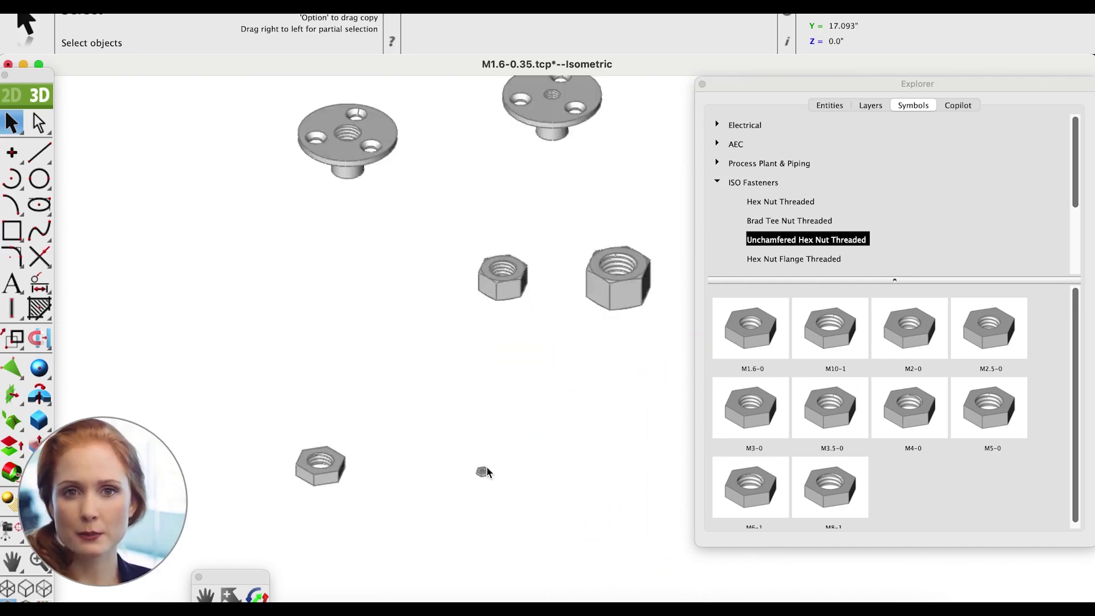
- Place a Hex Nut Flange Threaded symbol between the chamfered hex nuts and the tiny unchamfered nut
left_click(756, 263)
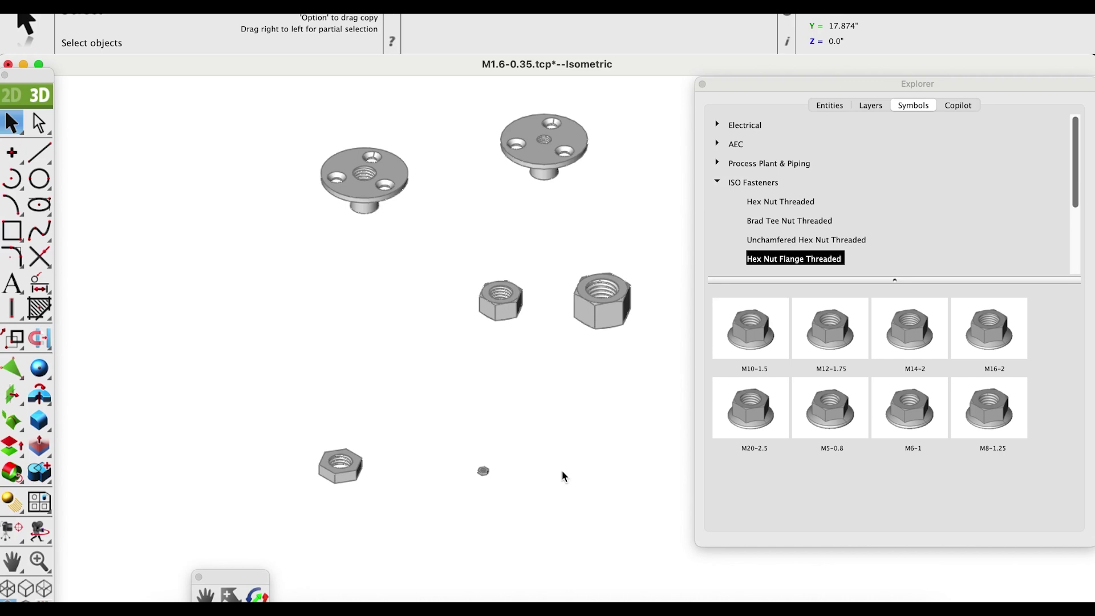
scroll(574, 491, "down", 3)
scroll(590, 524, "up", 8)
left_click_drag(853, 333, 617, 315)
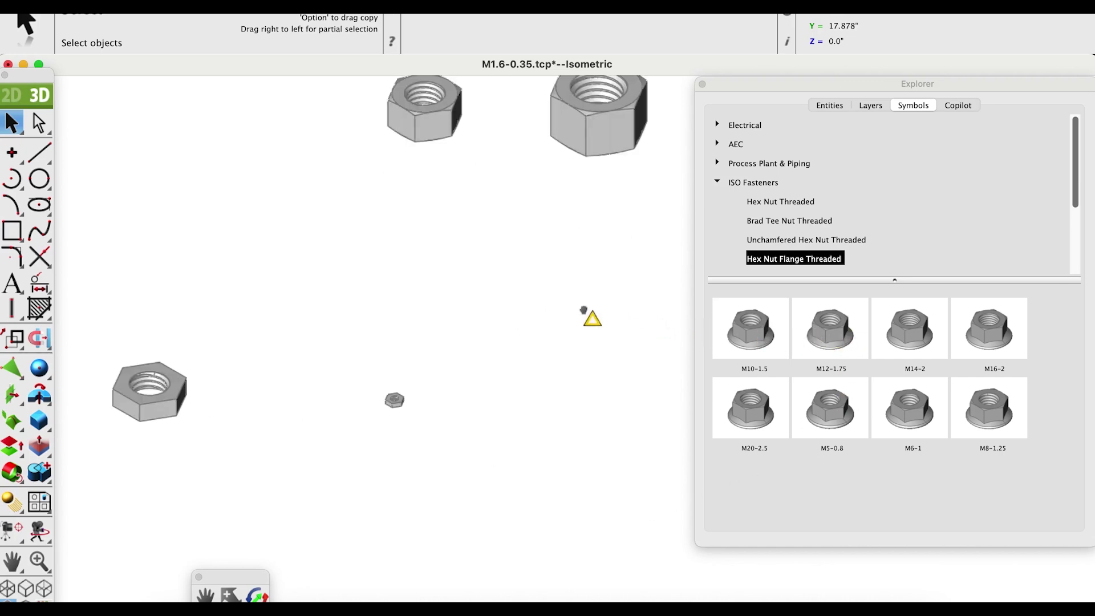
left_click_drag(405, 284, 477, 317)
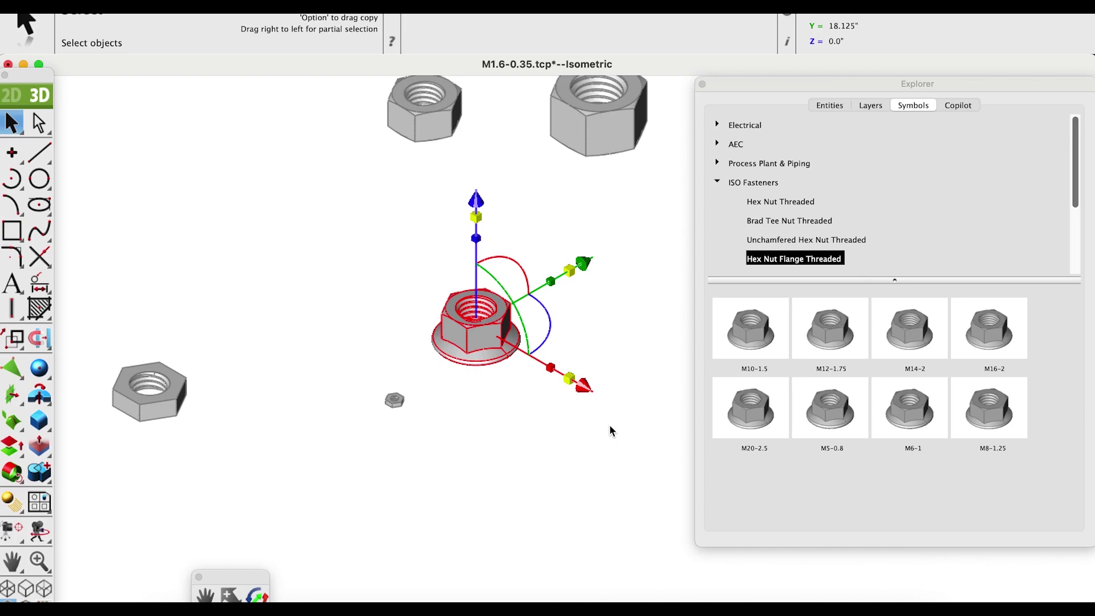
left_click(634, 452)
- Place a second, larger threaded flange hex nut in front of the first one and examine it from another angle
middle_click_drag(548, 336, 563, 354)
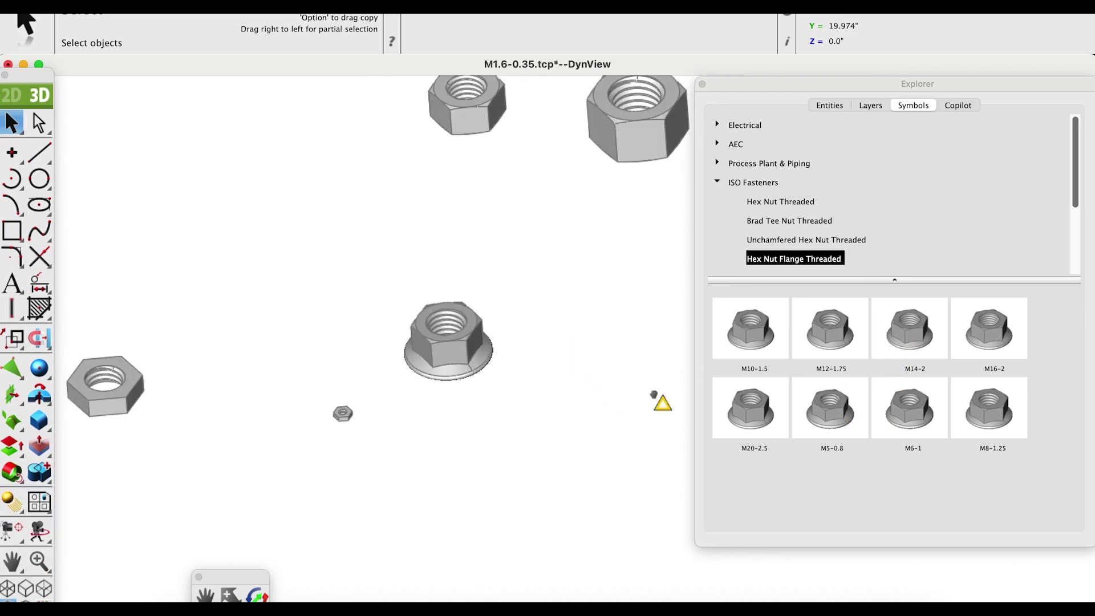
left_click_drag(508, 404, 510, 404)
scroll(550, 444, "down", 4)
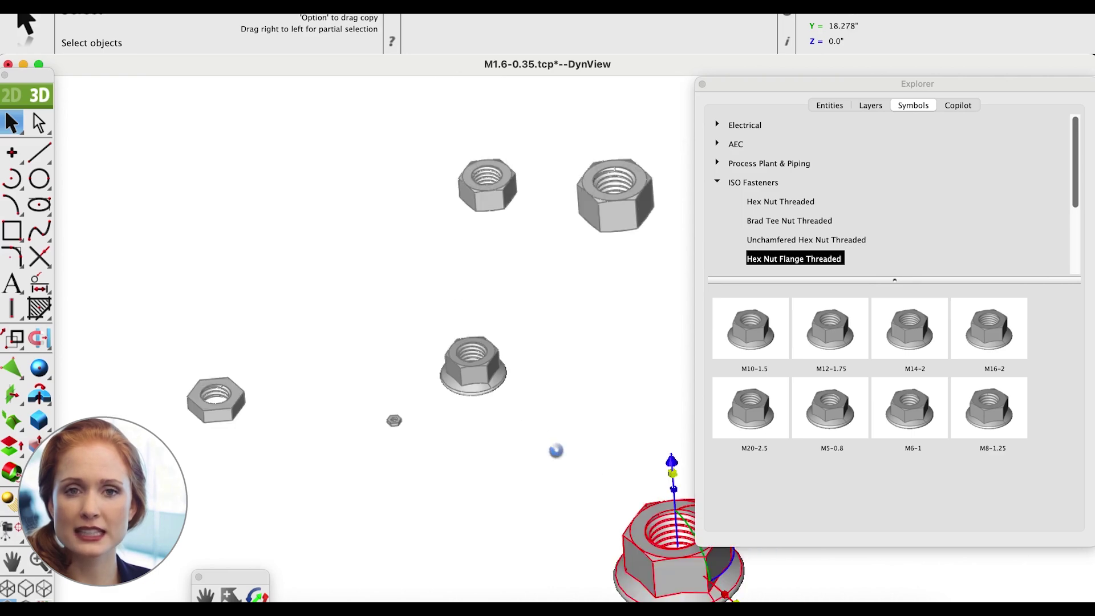
scroll(714, 576, "up", 5)
middle_click_drag(668, 533, 391, 345)
middle_click_drag(524, 350, 351, 330)
- Restore the Isometric view and deselect the larger flange nut
right_click(523, 257)
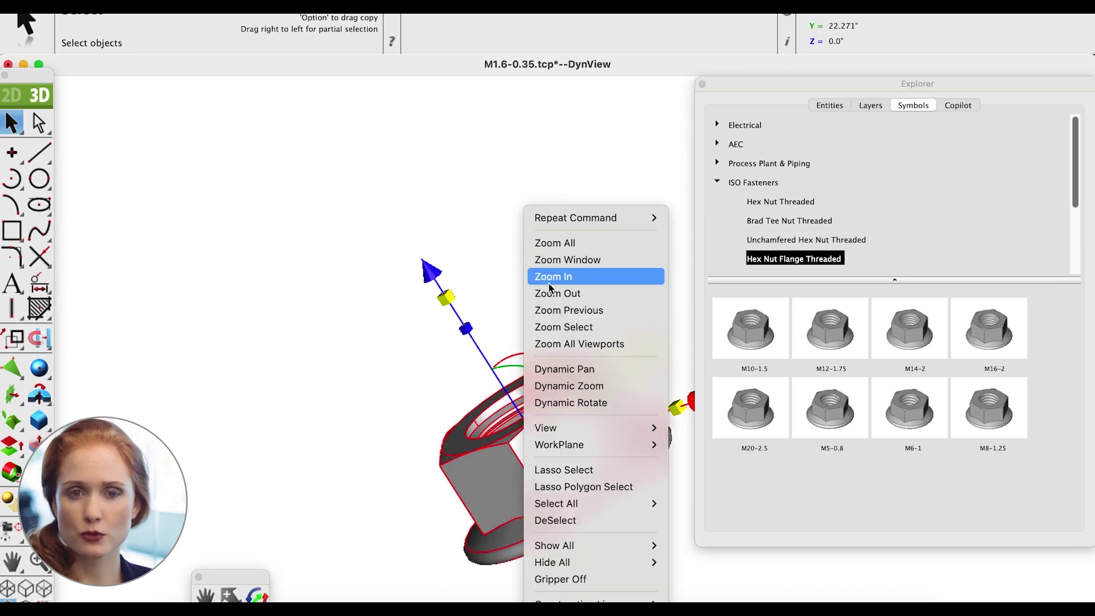
mouse_move(597, 426)
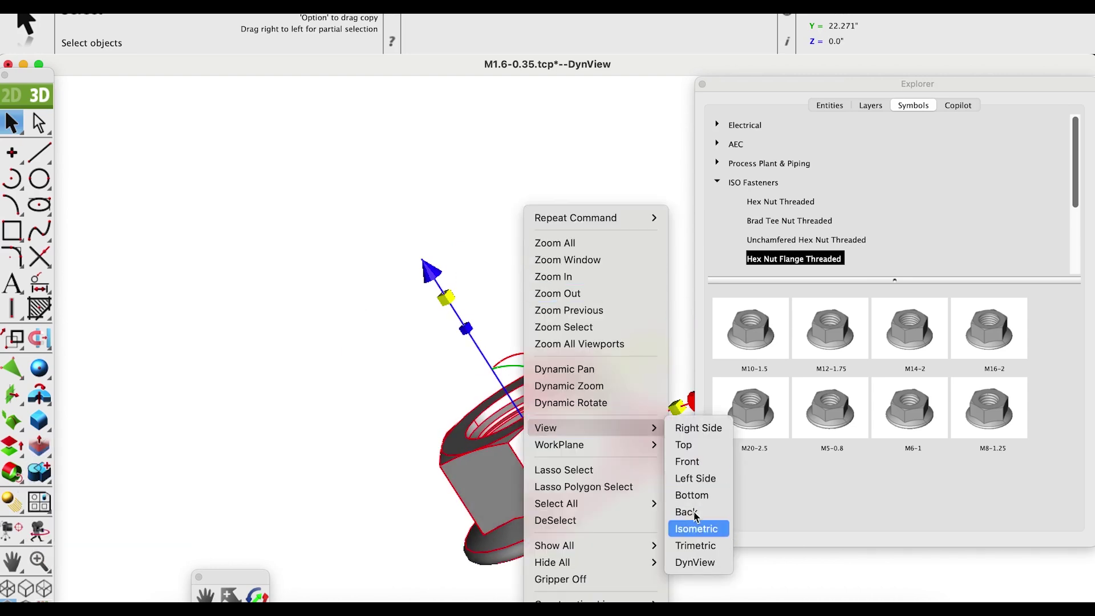
left_click(697, 529)
scroll(325, 394, "down", 4)
scroll(579, 473, "up", 2)
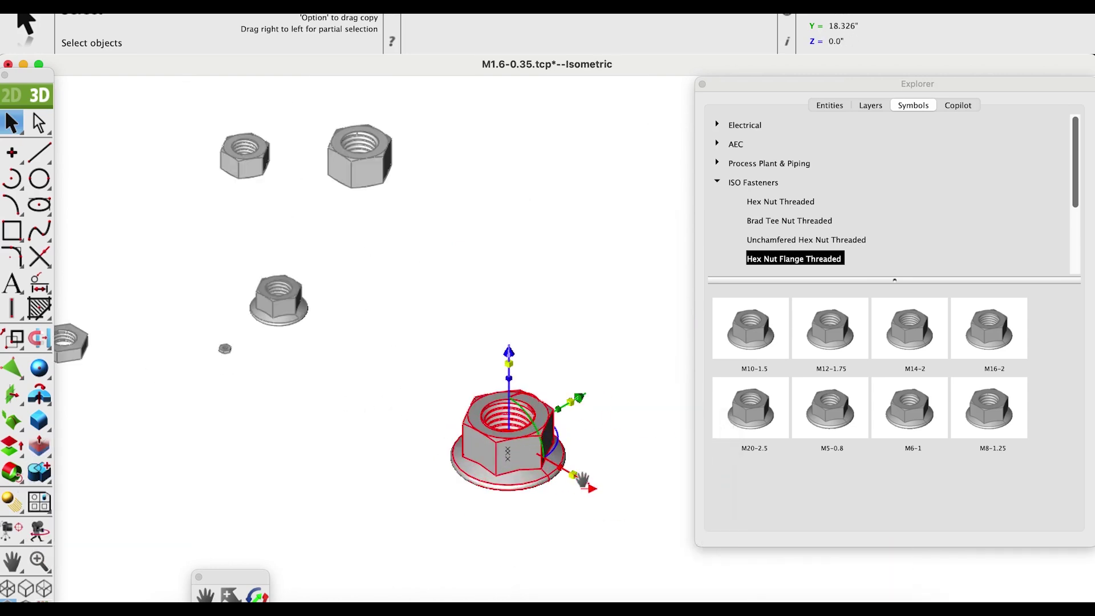
left_click(673, 388)
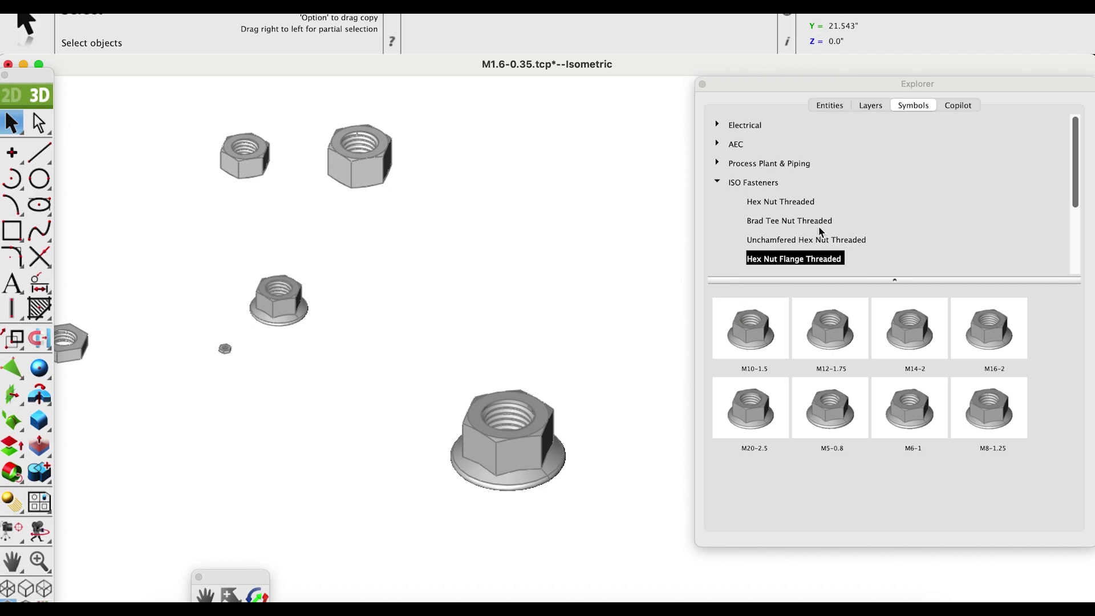
- Place an M2-0.4-Short Heat Set Nut Threaded symbol behind the larger flange nut
scroll(881, 240, "down", 5)
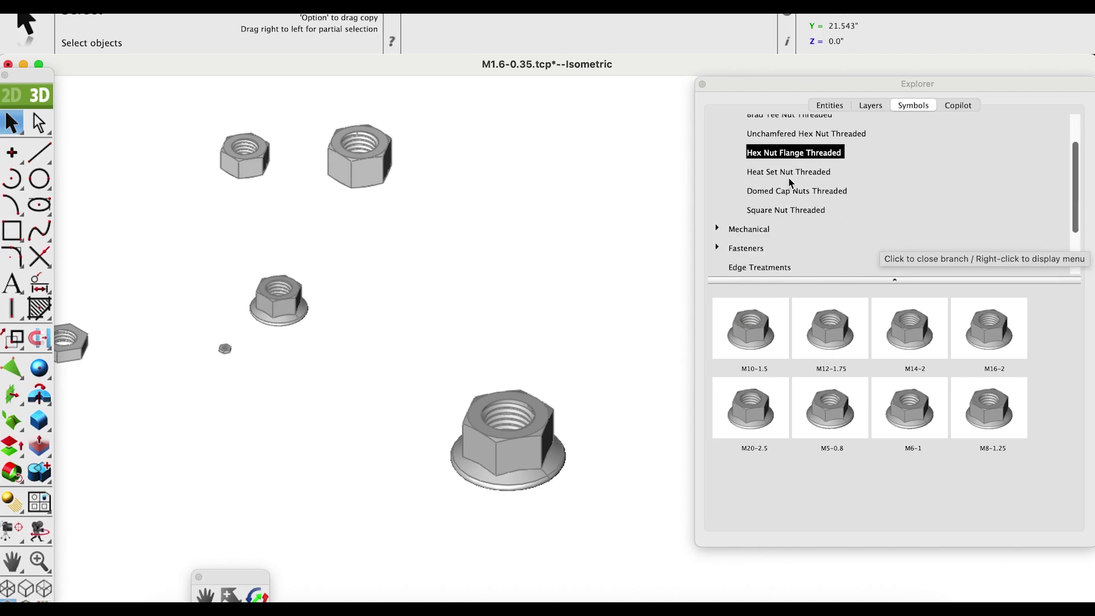
left_click(791, 173)
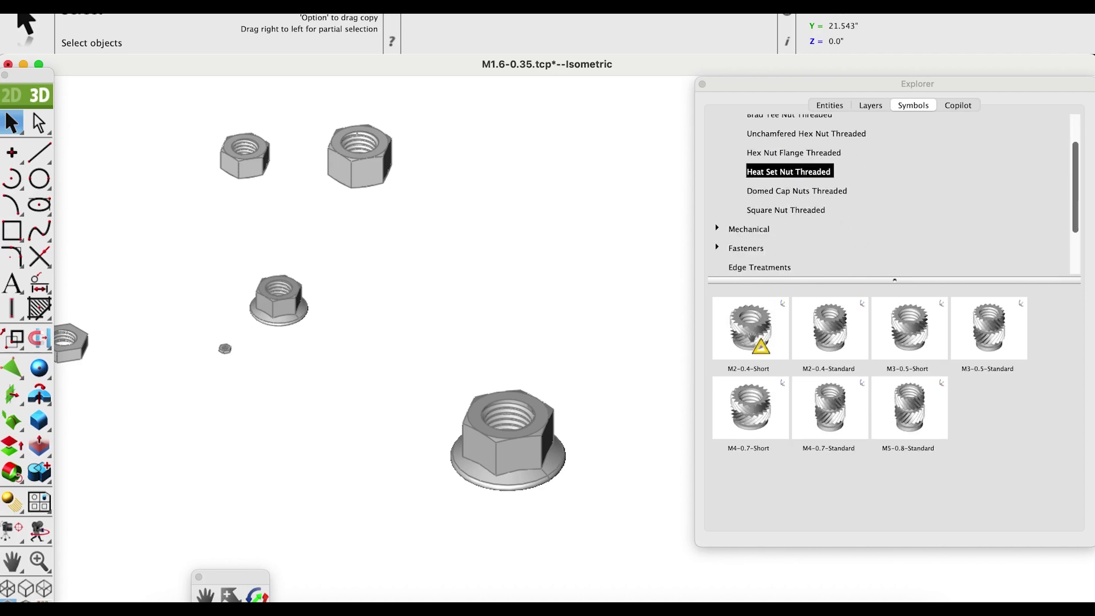
left_click_drag(474, 272, 471, 269)
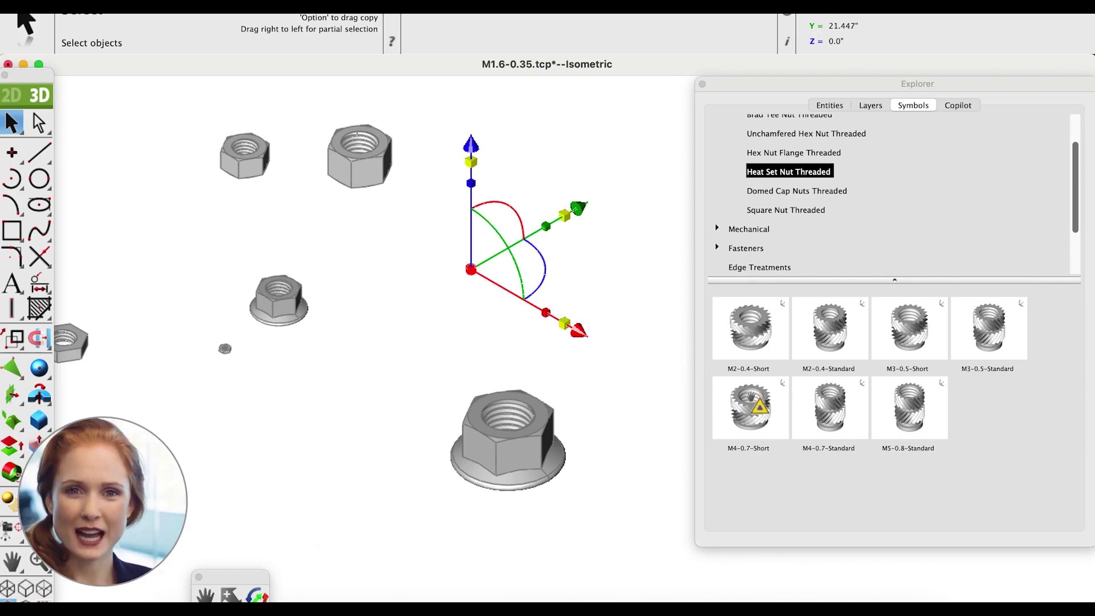
- Place an M4-0.7-Short heat set nut near the M2 one and examine its knurled body up close
left_click_drag(747, 407, 585, 297)
left_click(624, 334)
scroll(621, 331, "up", 5)
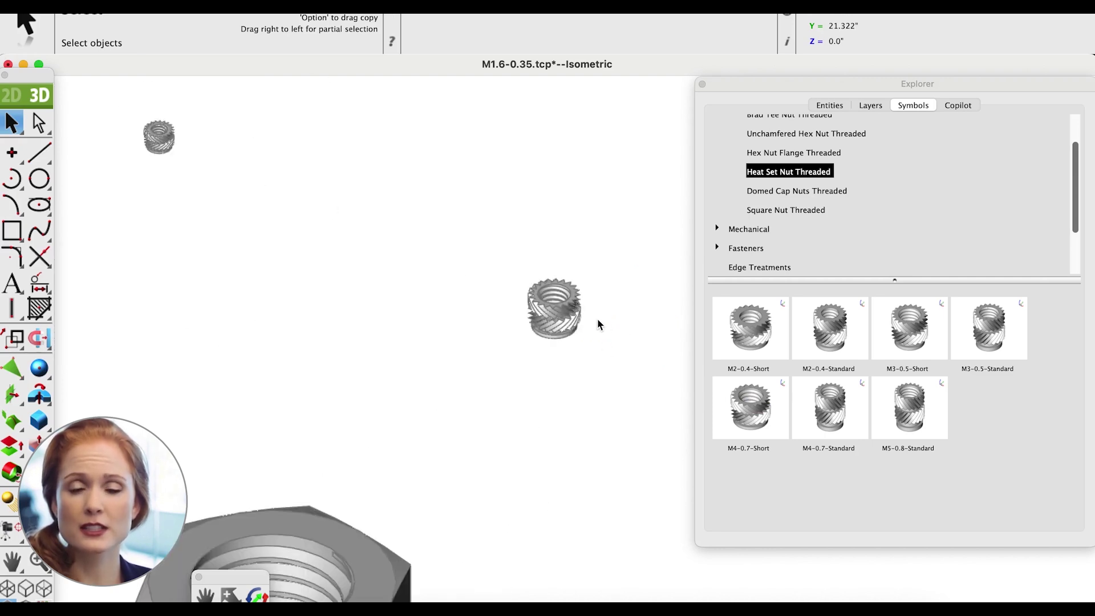
scroll(589, 317, "up", 2)
mouse_move(589, 317)
middle_mouse_down()
mouse_move(570, 285)
mouse_move(612, 349)
mouse_move(420, 262)
mouse_move(445, 183)
mouse_move(528, 139)
mouse_move(530, 215)
mouse_move(548, 139)
mouse_move(621, 285)
mouse_move(376, 277)
mouse_move(331, 391)
mouse_move(532, 318)
mouse_move(272, 283)
mouse_move(568, 252)
mouse_move(557, 210)
middle_mouse_up()
scroll(619, 323, "up", 4)
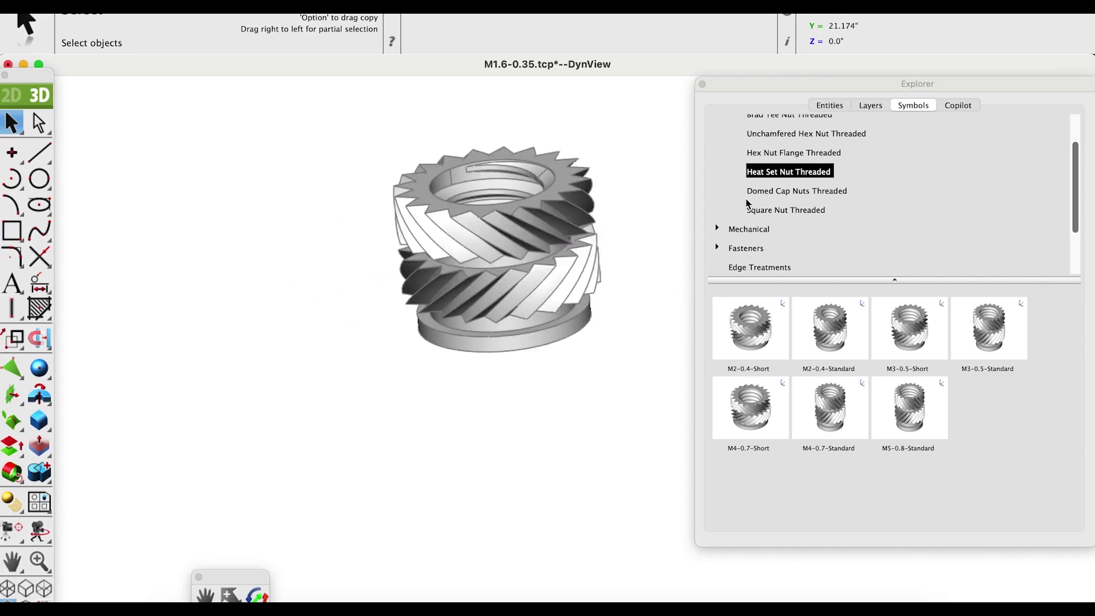
- Place an M10-1.5 Domed Cap Nuts Threaded symbol near the M4 heat set nut and deselect it
left_click(770, 193)
scroll(544, 339, "down", 3)
left_click_drag(728, 348, 707, 353)
left_click_drag(420, 346, 379, 342)
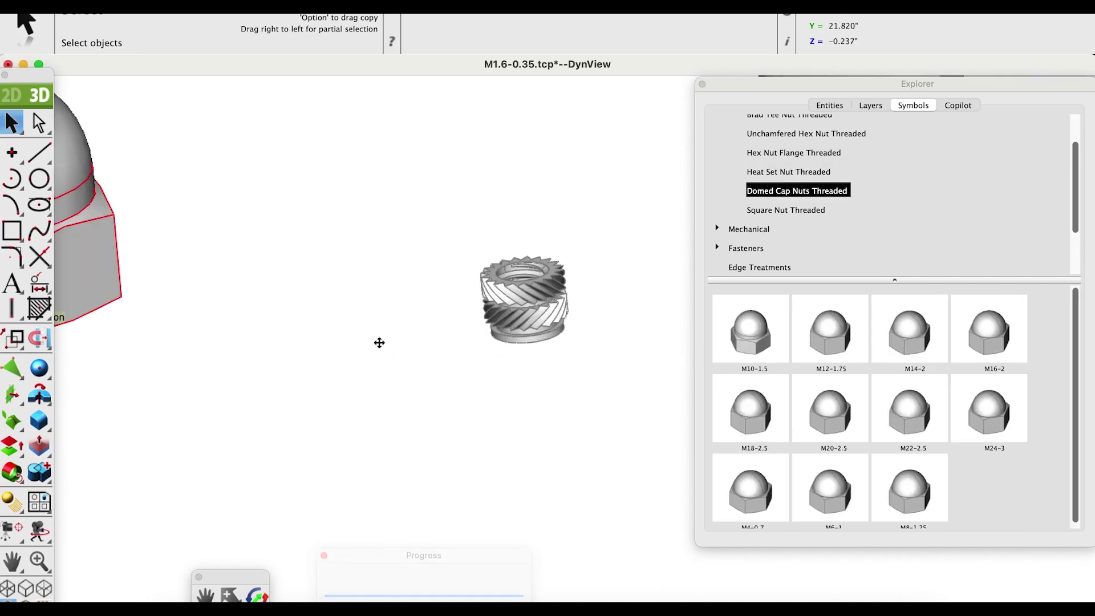
scroll(381, 349, "down", 5)
scroll(235, 290, "up", 2)
left_click(263, 309)
middle_click_drag(264, 308, 461, 370)
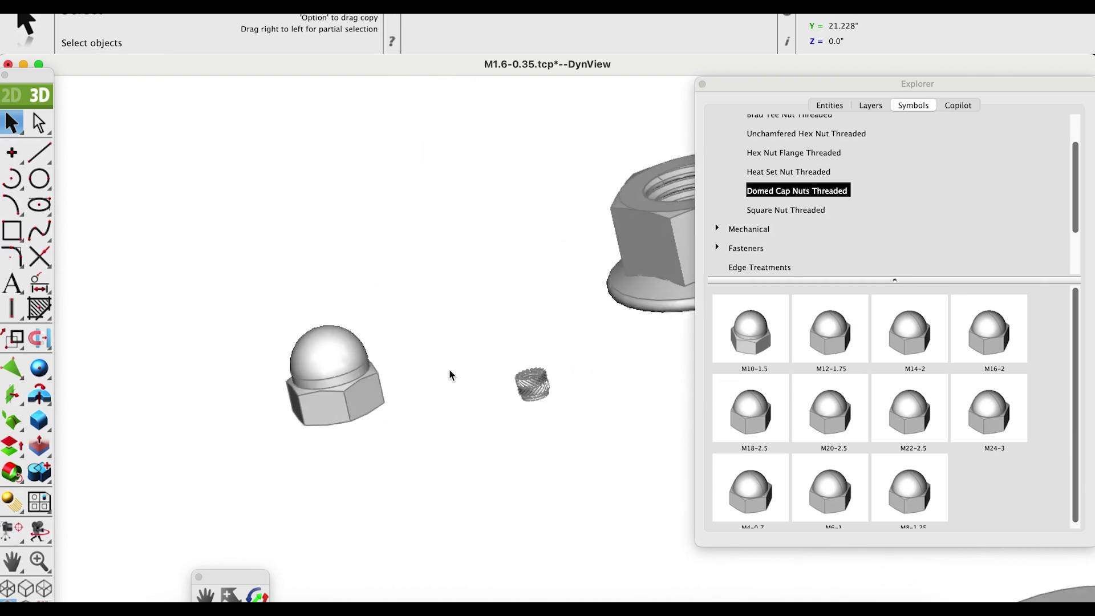
- Place an M12-1.75 Domed Cap Nuts Threaded symbol in front of the M10-1.5 cap nut and deselect it
middle_click_drag(305, 377, 584, 388)
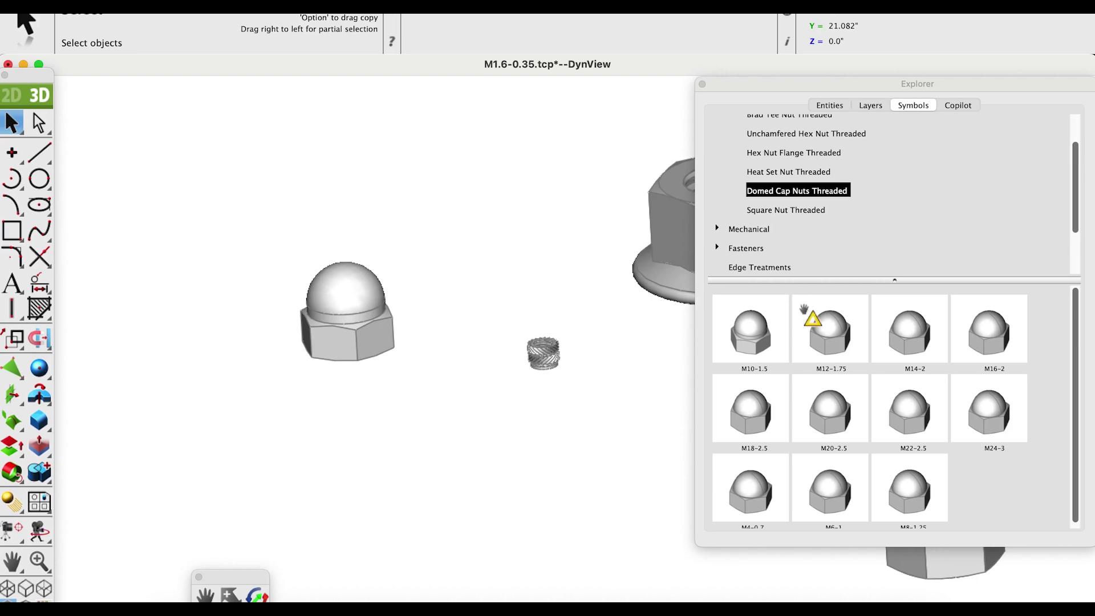
left_click_drag(364, 504, 365, 505)
left_click(300, 476)
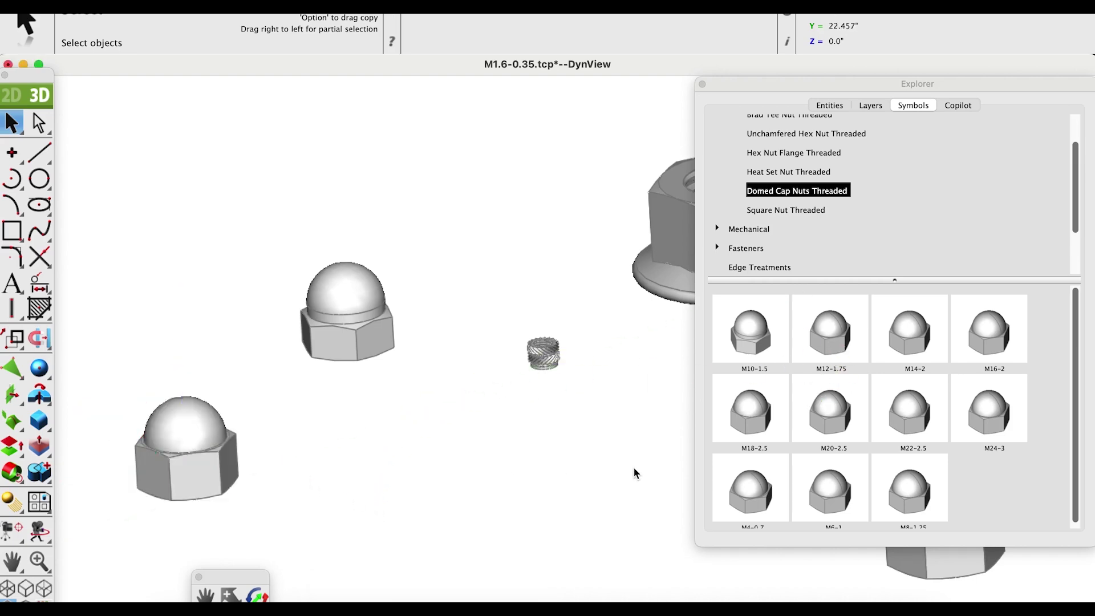
- Place an M10-1.5 Square Nut Threaded symbol between the domed cap nuts and the heat set nut, and deselect it
left_click(765, 212)
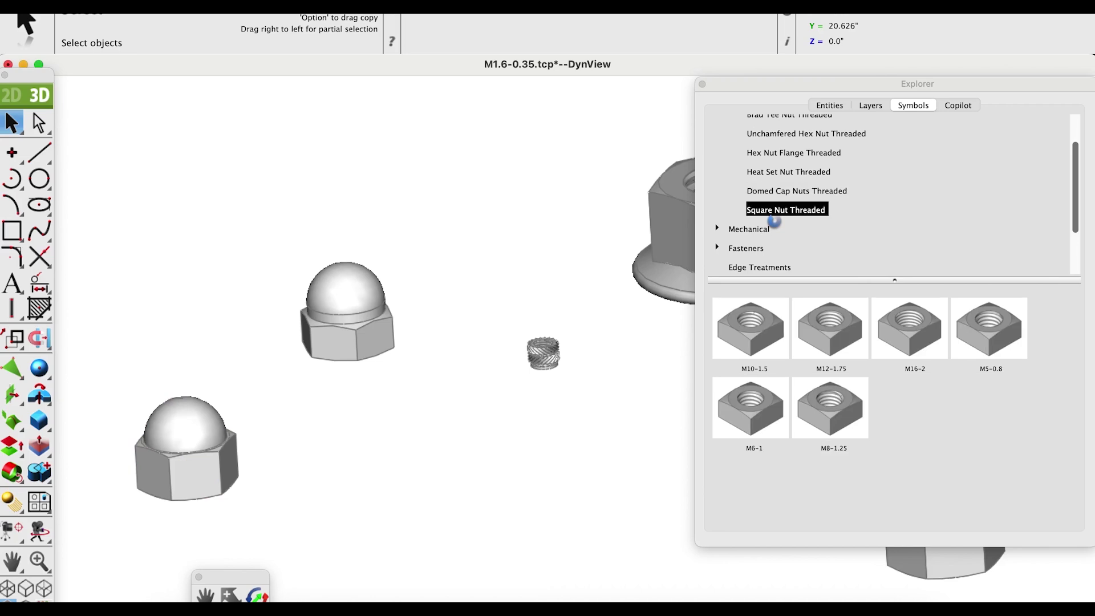
left_click_drag(776, 311, 748, 331)
left_click_drag(499, 452, 500, 454)
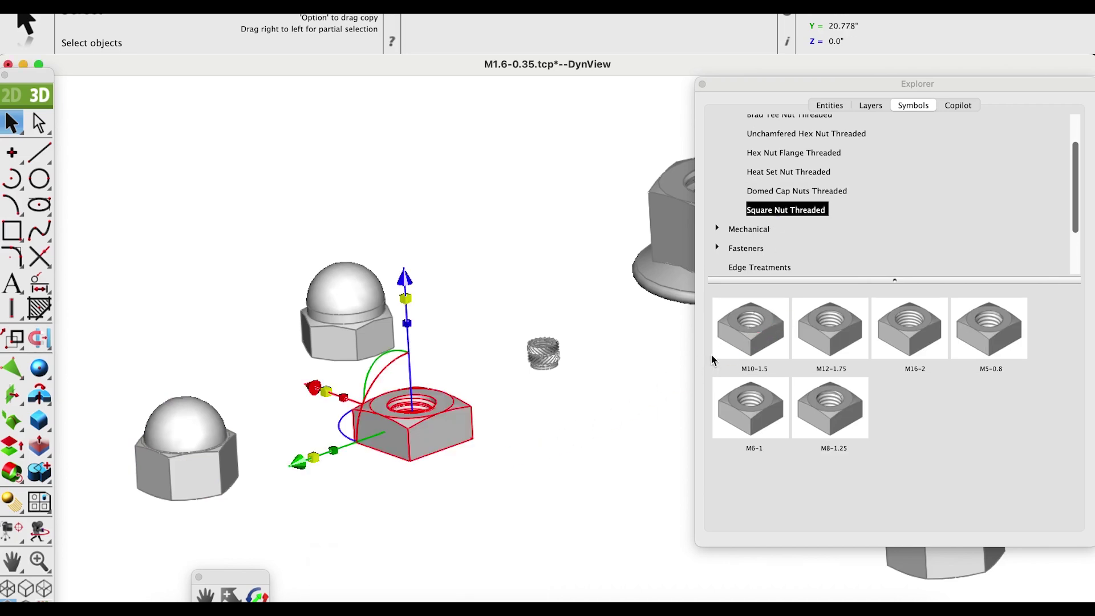
left_click(598, 419)
- Place a second Square Nut Threaded symbol behind the rear domed cap nut and deselect it
middle_click_drag(474, 398, 489, 433)
left_click_drag(509, 289, 510, 291)
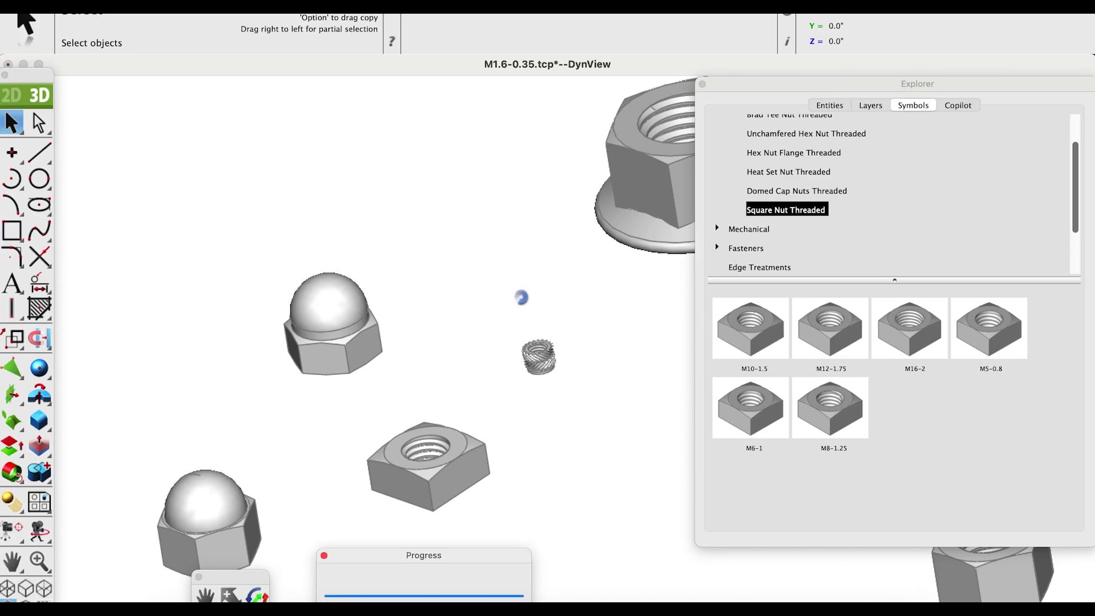
left_click(453, 321)
scroll(418, 325, "down", 2)
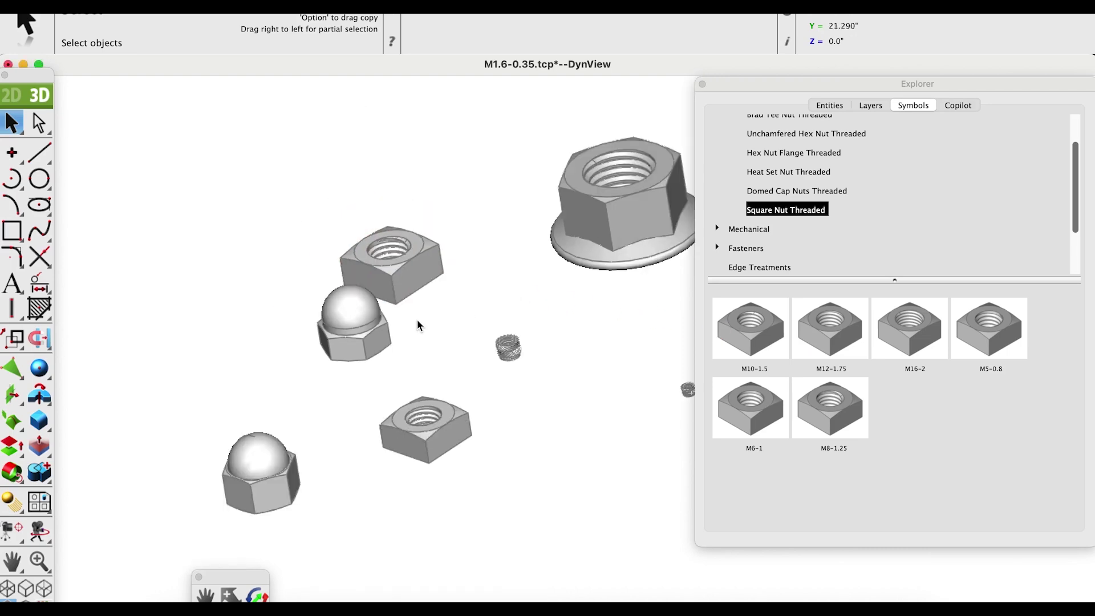
scroll(816, 211, "up", 5)
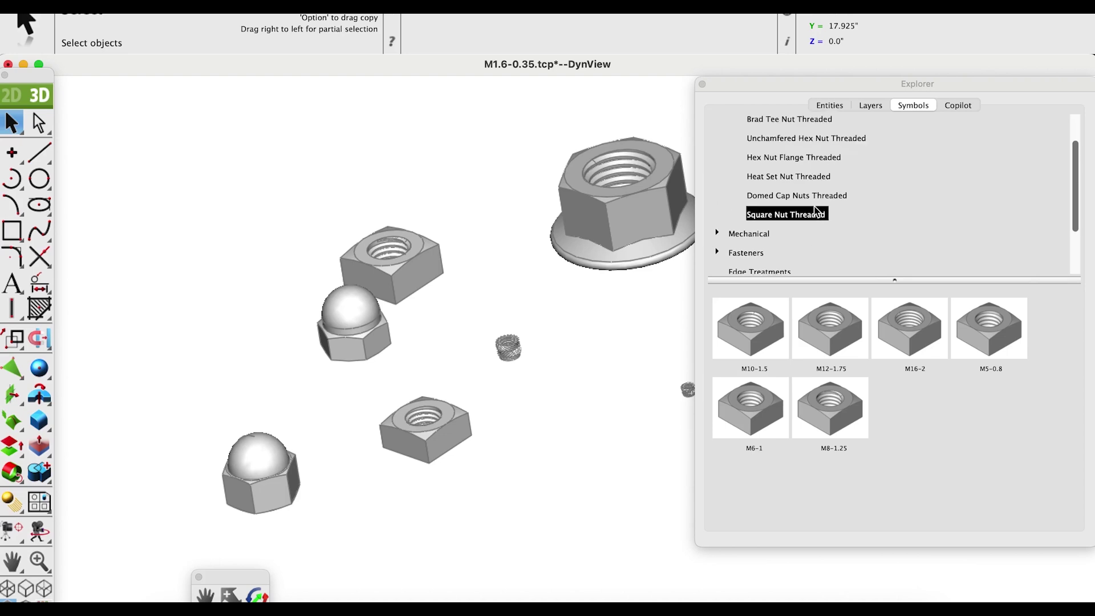
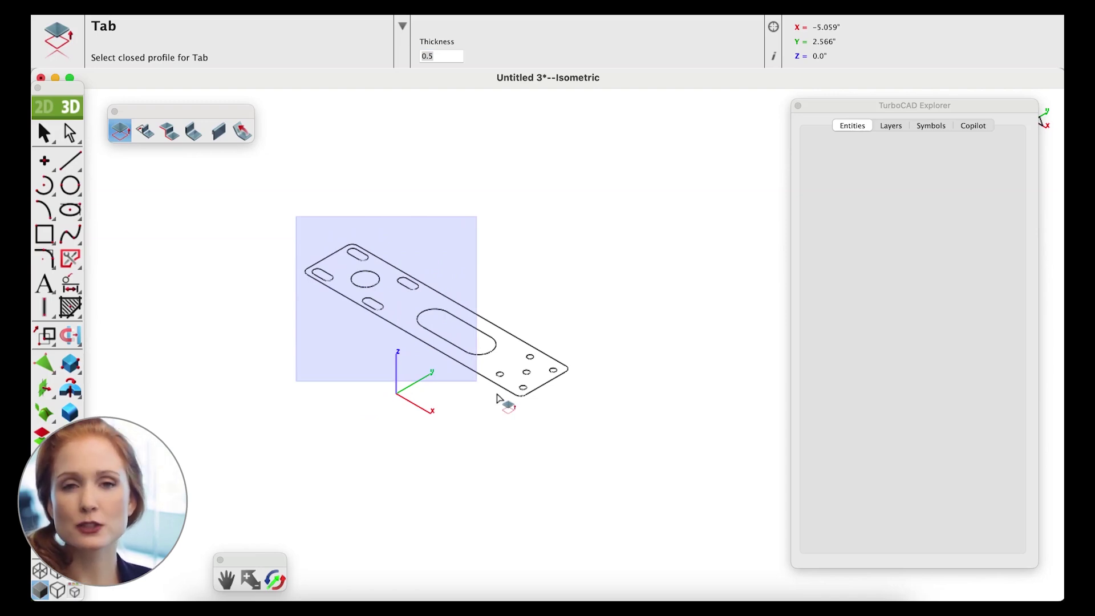
- Create a sheet metal Tab with thickness 0.5 from all the plate outline, slot and hole profiles, and inspect it in Isometric view
left_click_drag(497, 398, 614, 446)
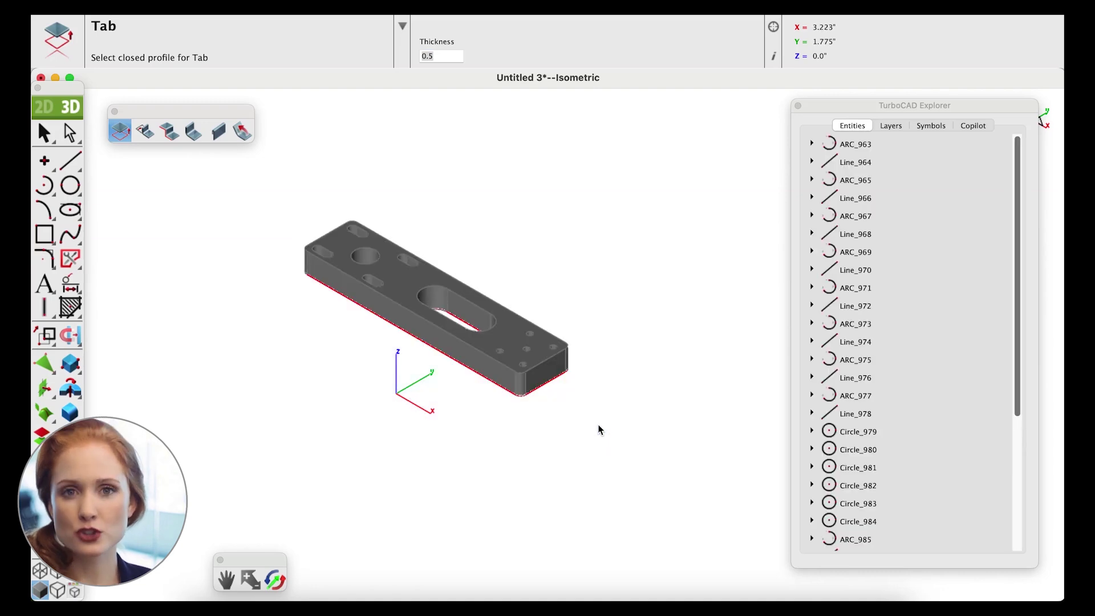
middle_click_drag(469, 295, 513, 262)
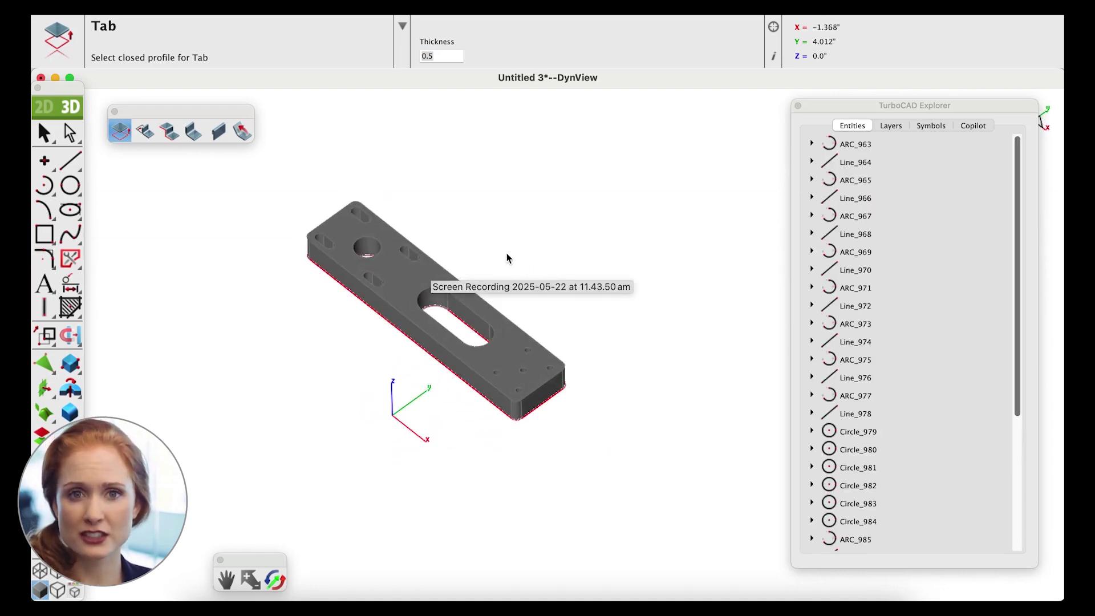
right_click(507, 212)
mouse_move(606, 429)
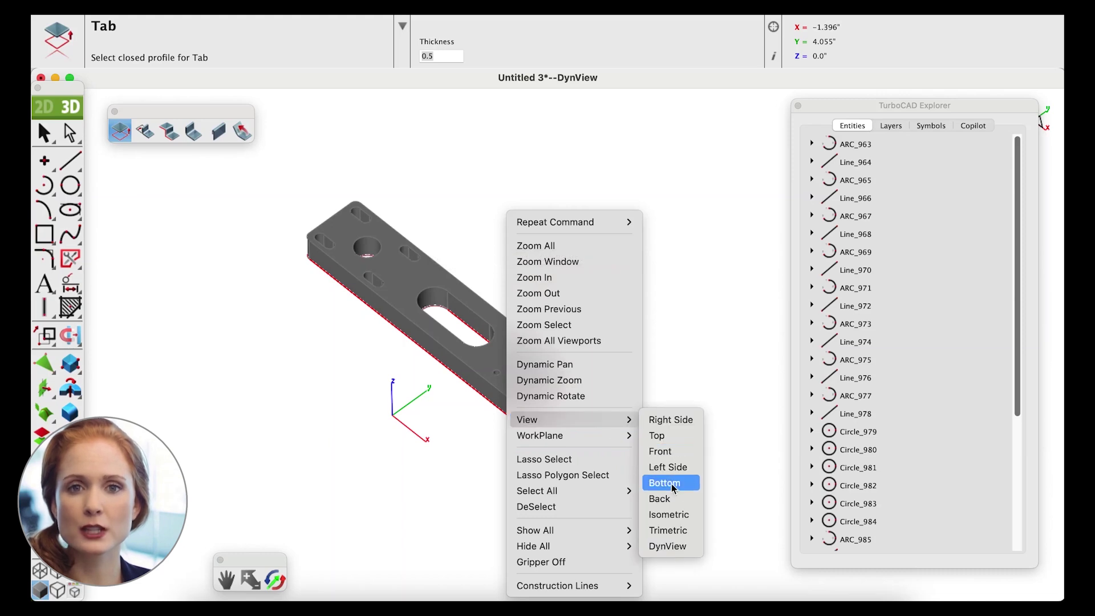
left_click(673, 515)
scroll(422, 297, "up", 4)
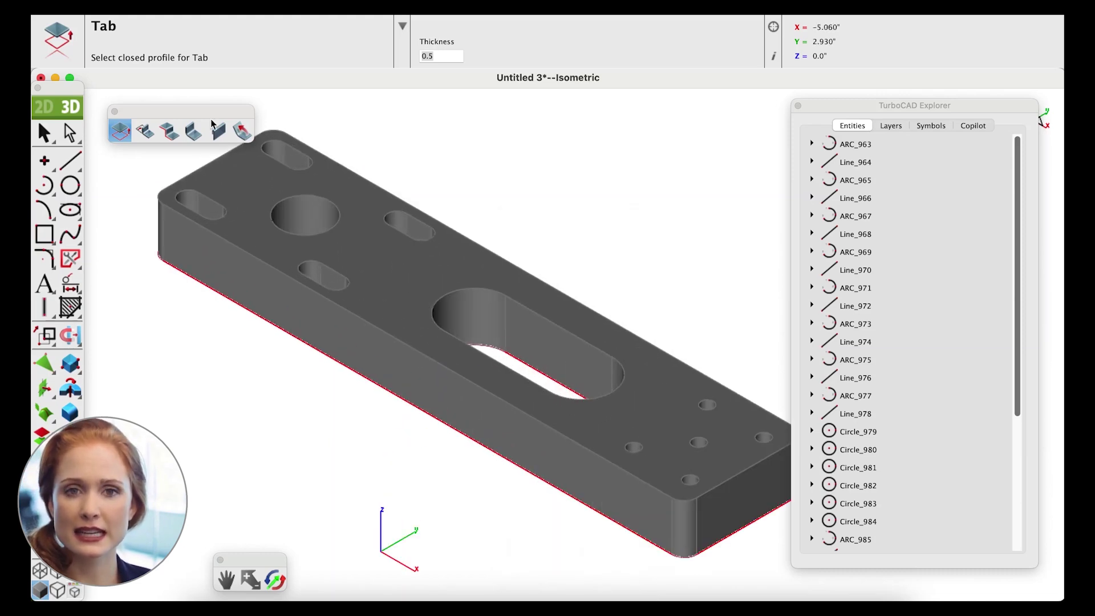
- Bend the plate across its width between the small slots and the large slot, with radius 0.10 and angle 90.0
left_click(145, 139)
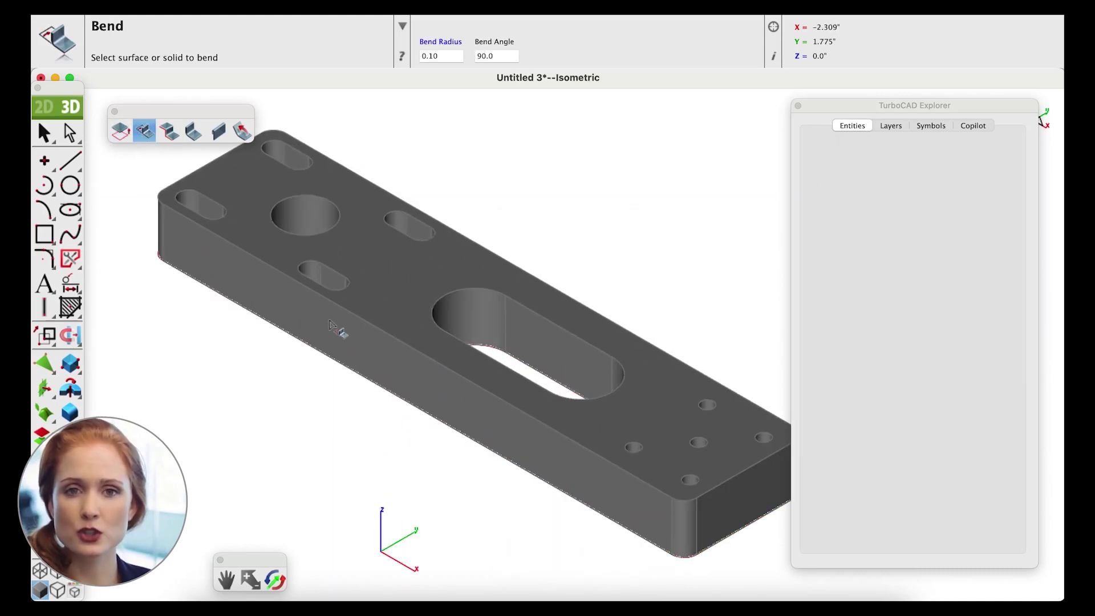
left_click(362, 321)
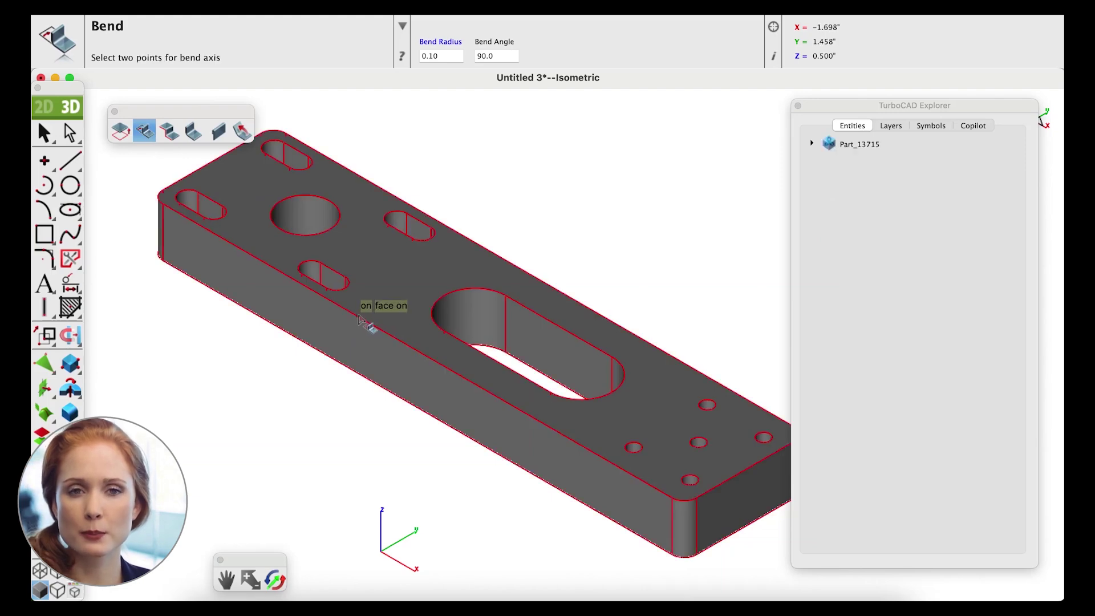
left_click(482, 251)
scroll(451, 274, "down", 3)
left_click_drag(386, 249, 487, 323)
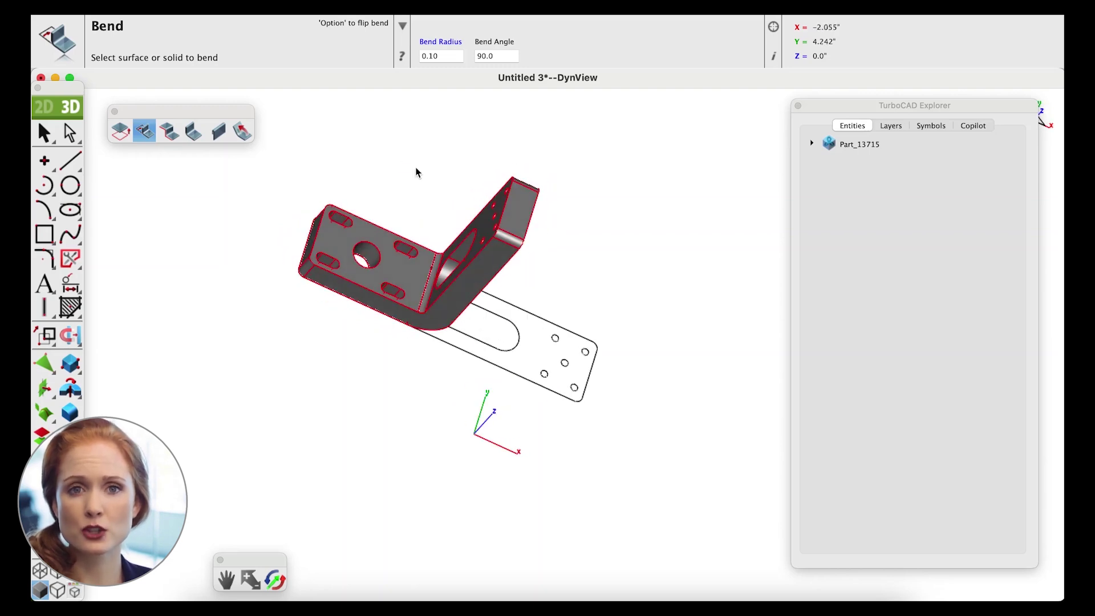
- UnBend the bent bracket into a flat part using a k-factor of 0.50
left_click(242, 131)
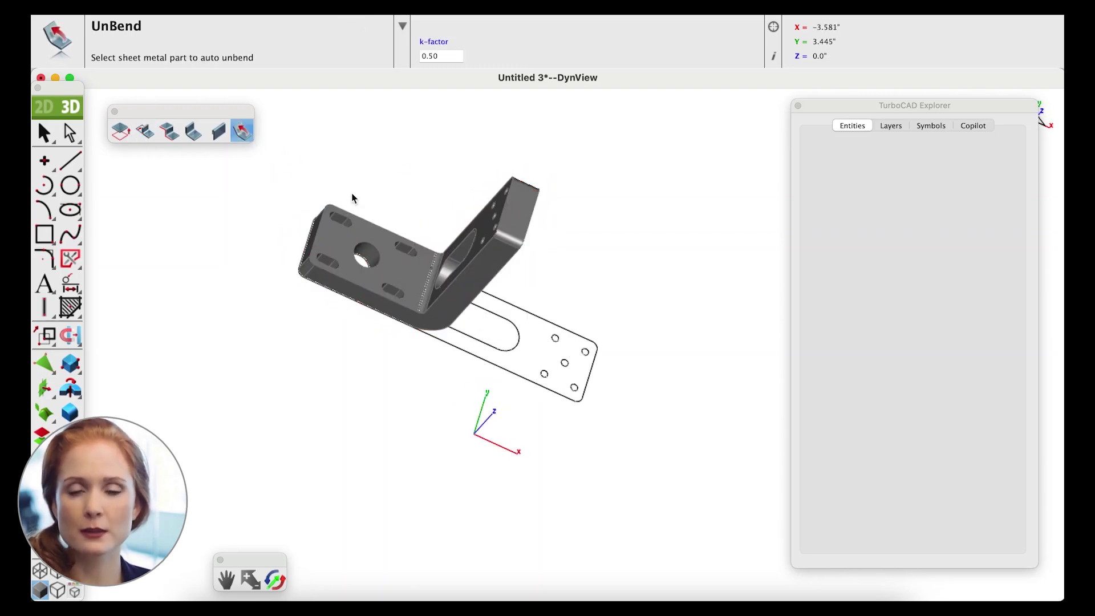
middle_click_drag(437, 184, 539, 250)
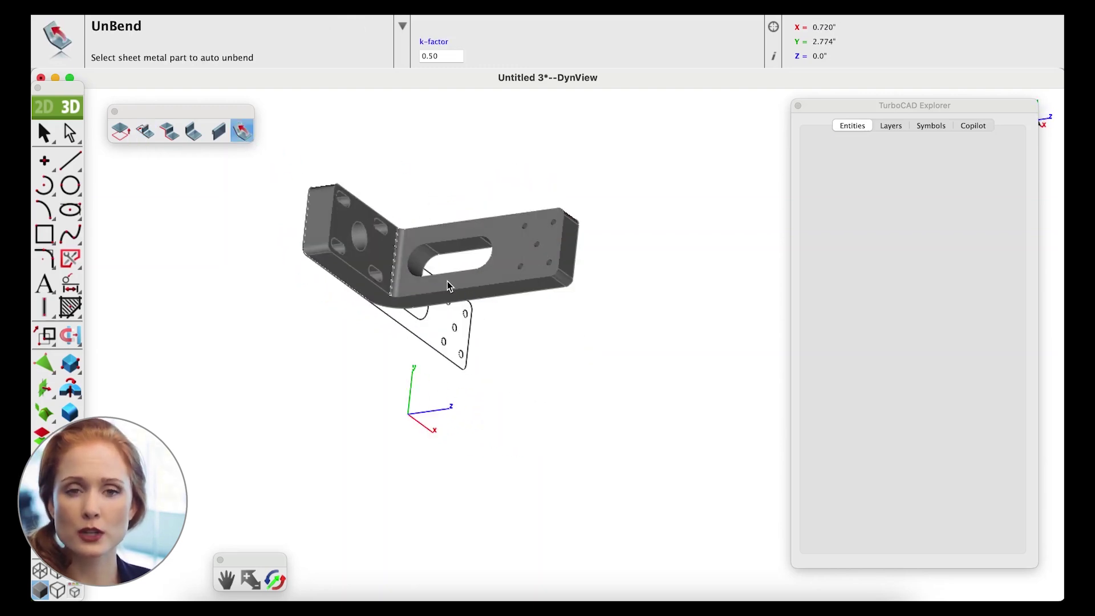
left_click(448, 286)
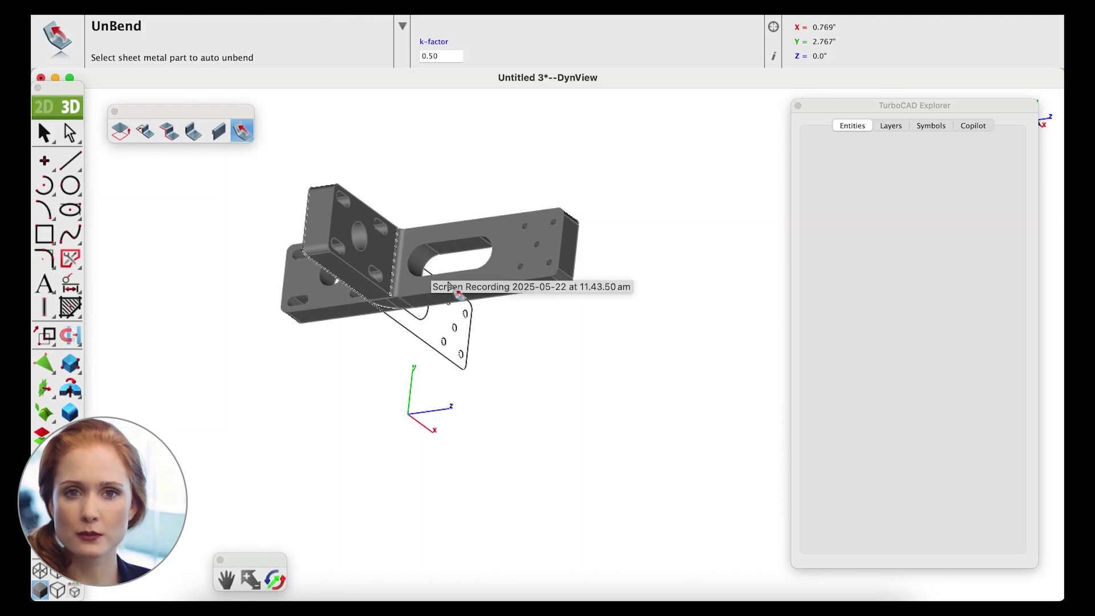
- Move the flattened part clear of the bent bracket, deselect it and restore the Isometric view
left_click(46, 135)
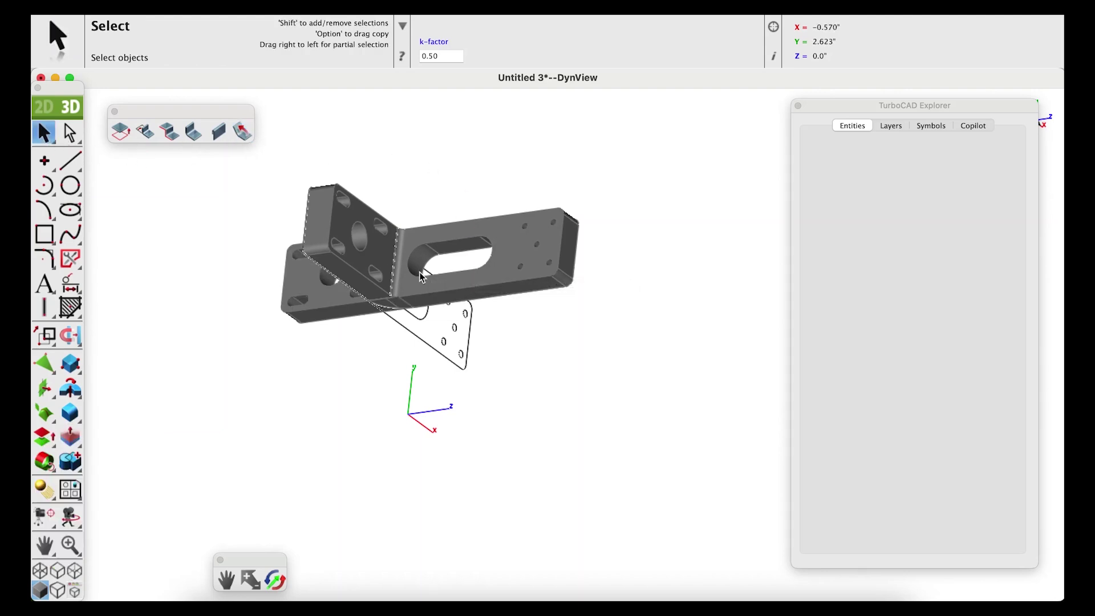
left_click(342, 310)
left_click_drag(444, 134, 425, 334)
left_click(560, 335)
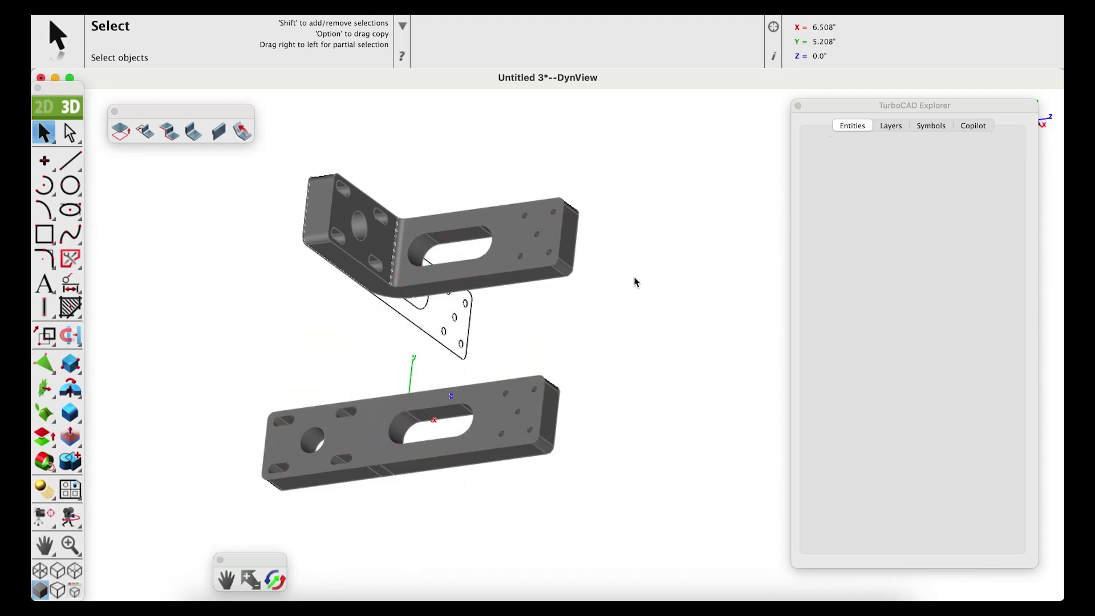
right_click(636, 281)
mouse_move(690, 423)
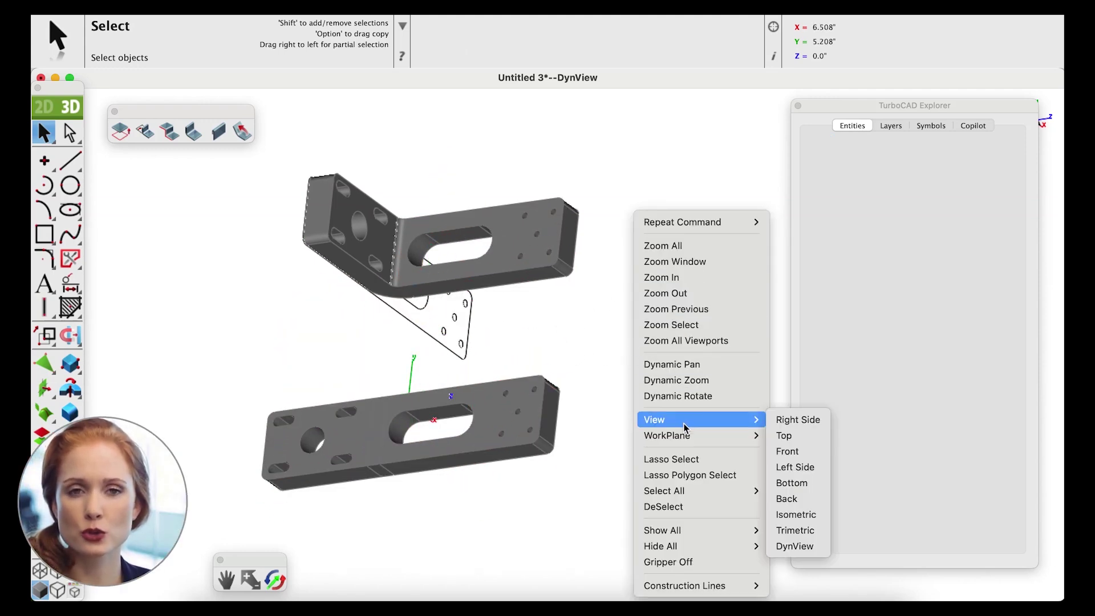
left_click(796, 513)
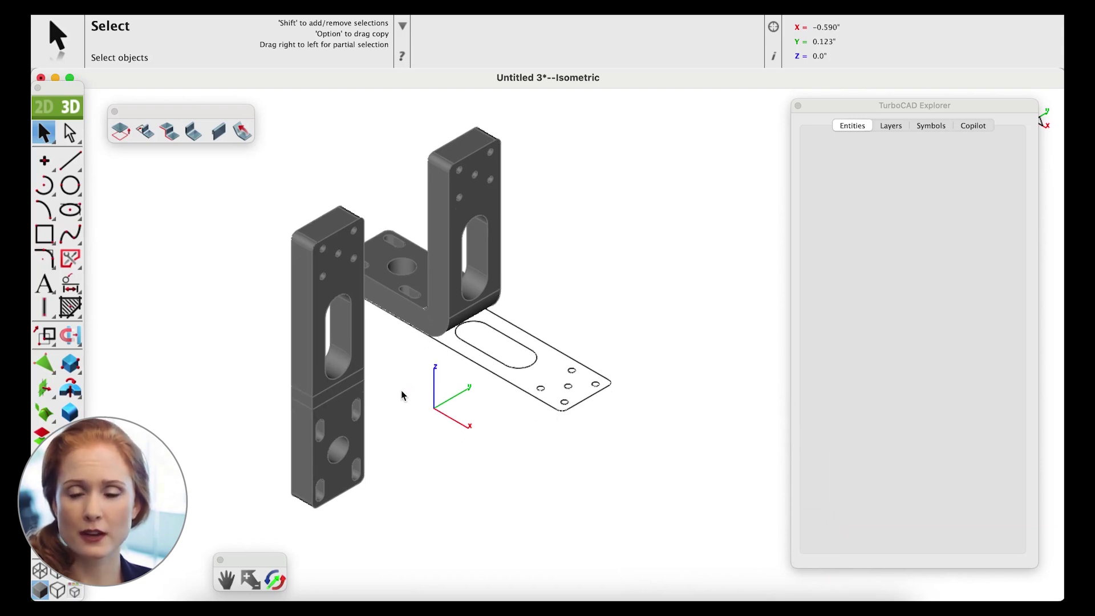
- Move the flattened part farther away from the bent bracket, inspect both parts and return to the Isometric view
middle_click_drag(500, 331, 539, 336)
left_click(336, 418)
left_click_drag(433, 299, 347, 371)
left_click(501, 383)
middle_click_drag(570, 388, 410, 297)
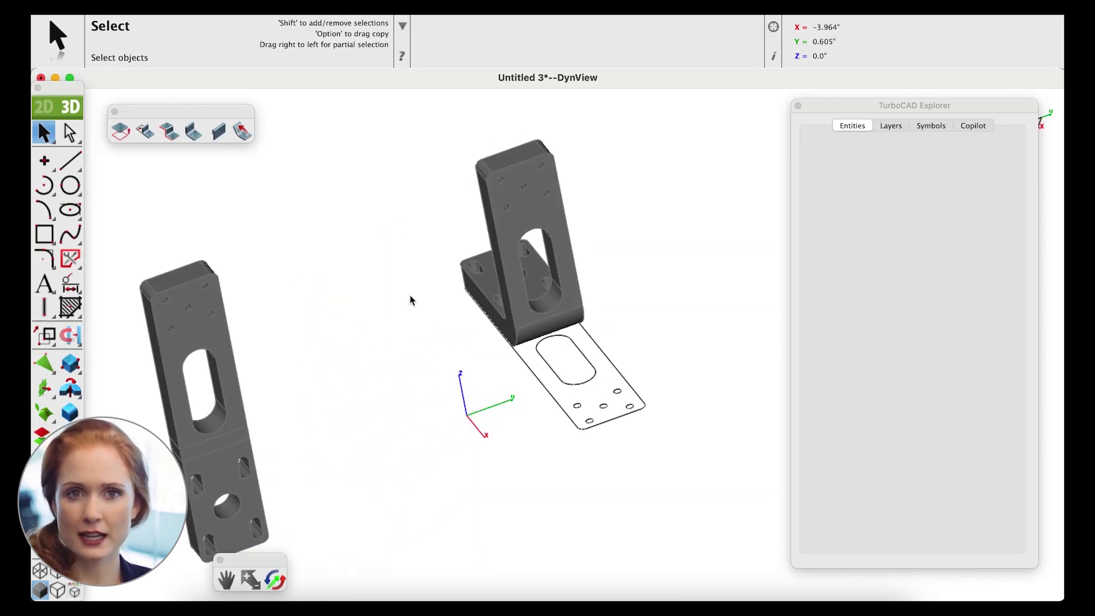
right_click(411, 301)
mouse_move(499, 419)
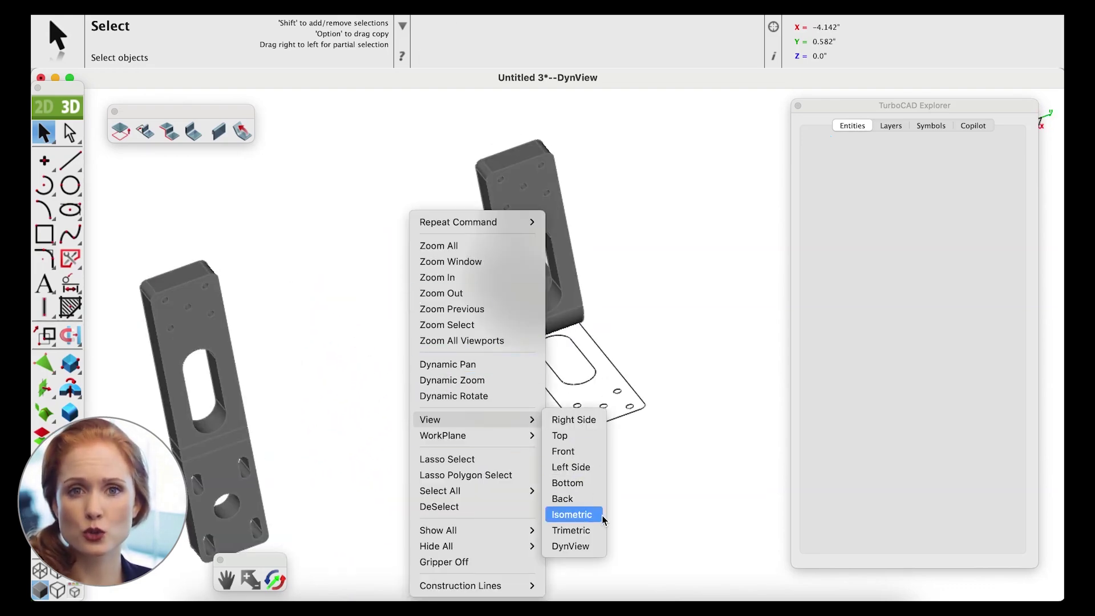
left_click(572, 514)
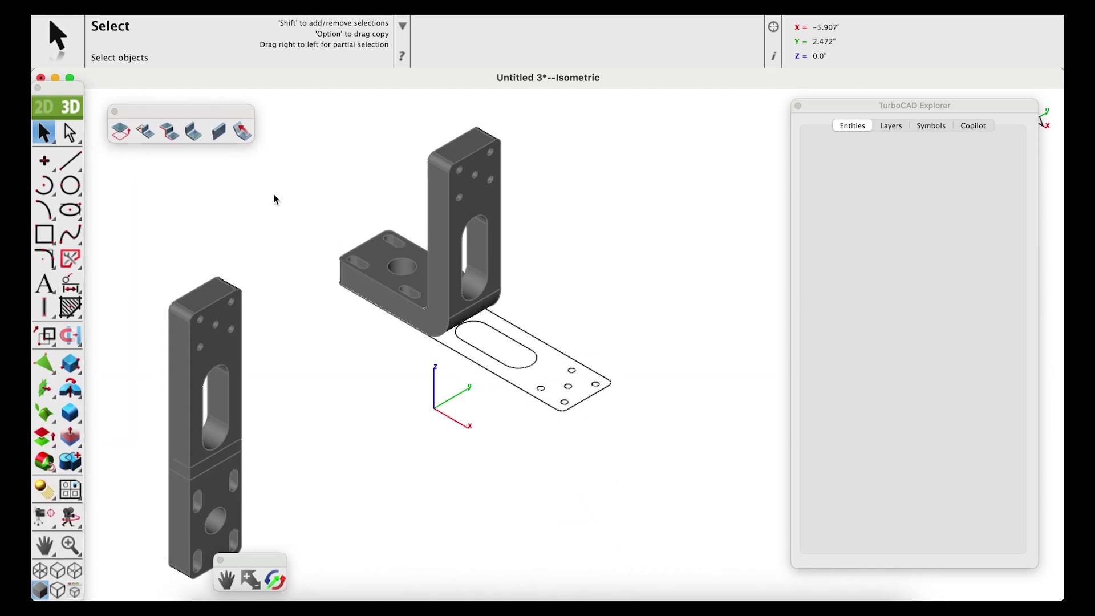
- Try a Straight Single Hem with length 2.0 and gap 0.050 on the flattened part's long edge, inspect it and undo it
left_click(219, 137)
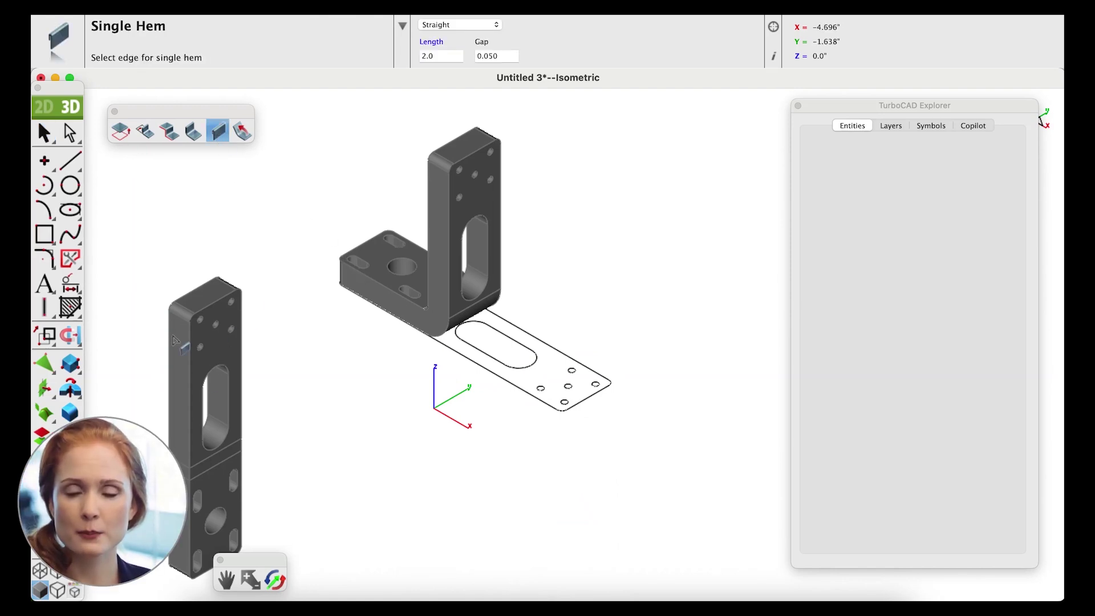
left_click(192, 375)
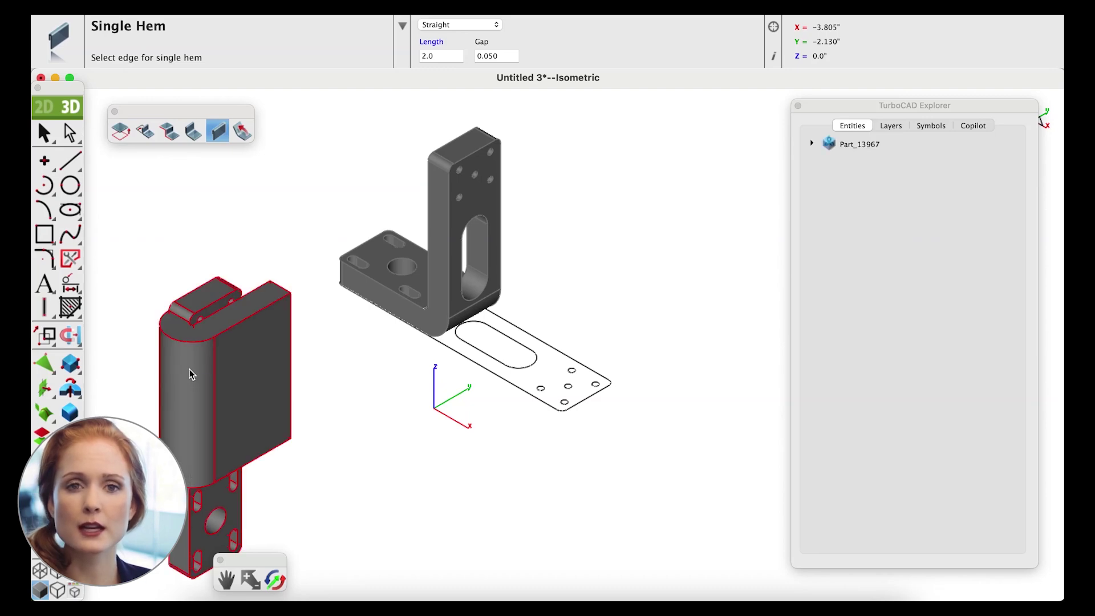
scroll(260, 384, "down", 1)
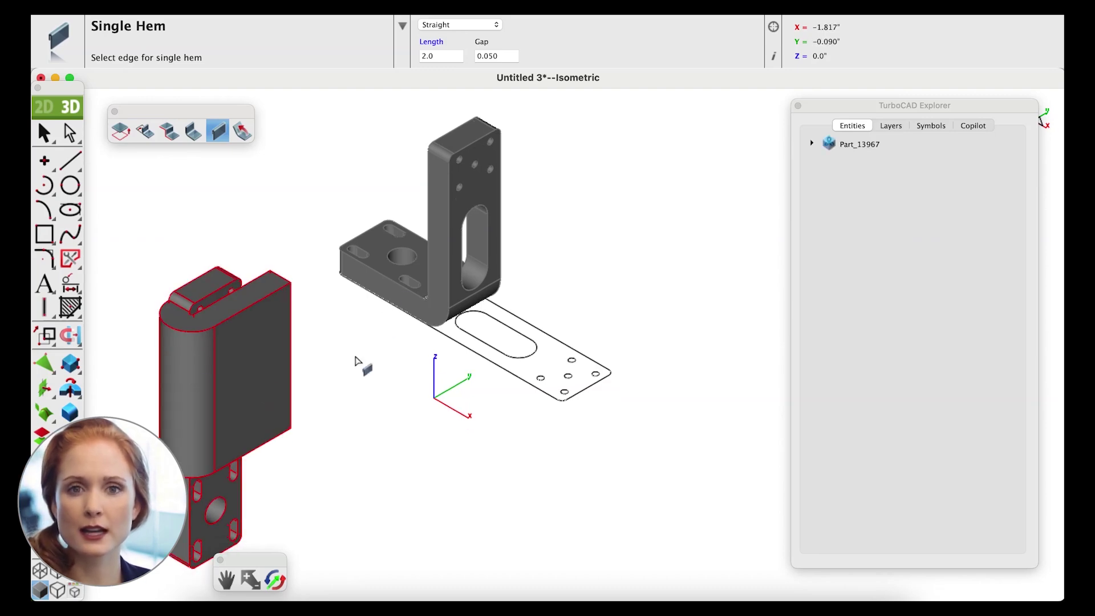
middle_click_drag(358, 359, 466, 387)
middle_click_drag(395, 338, 411, 177)
right_click(425, 212)
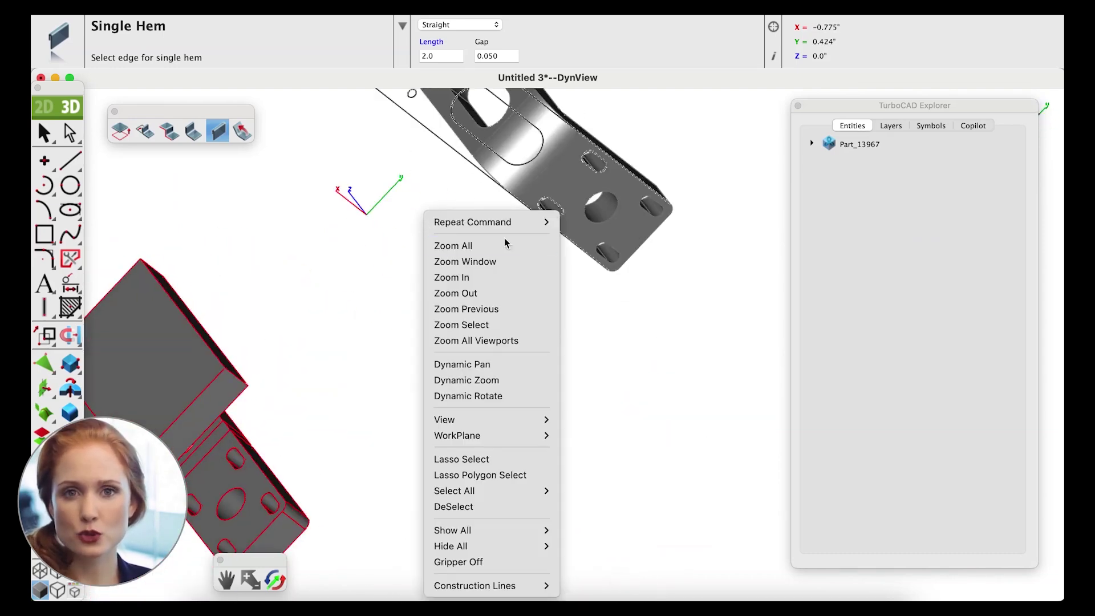
mouse_move(511, 420)
left_click(599, 509)
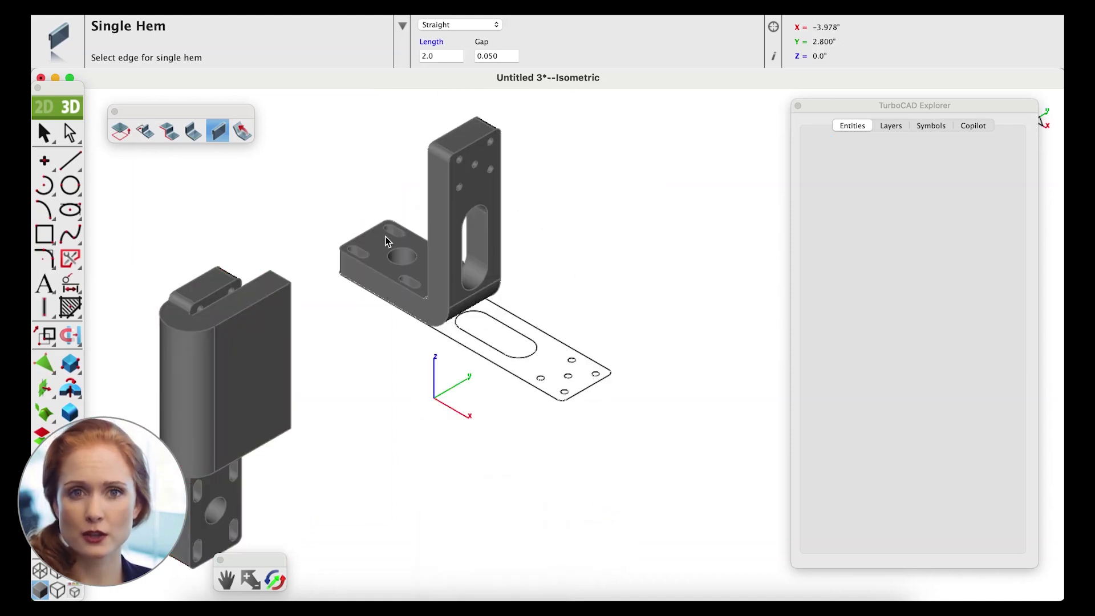
key("super+z")
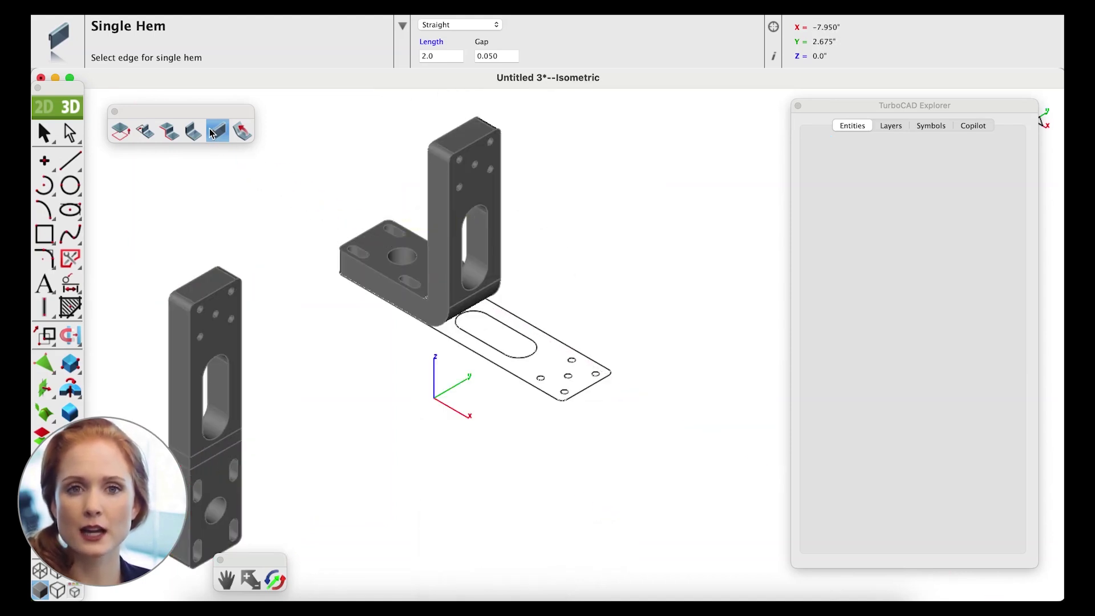
- Add a Straight Single Hem with length 1 and gap 0.050 to the flattened part's long edge
left_click(449, 59)
type("1")
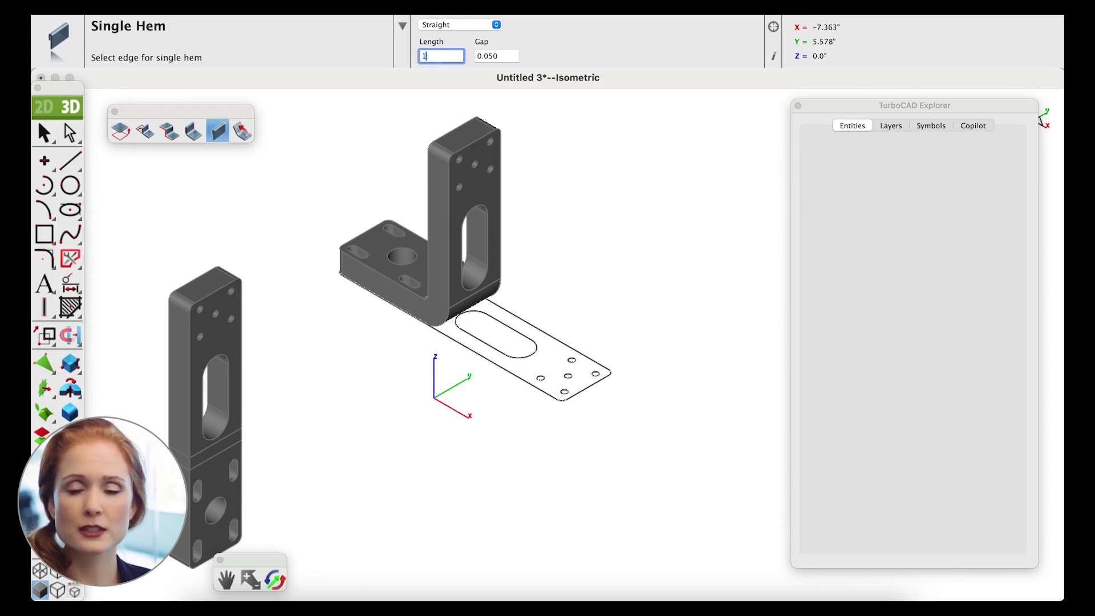
key("Return")
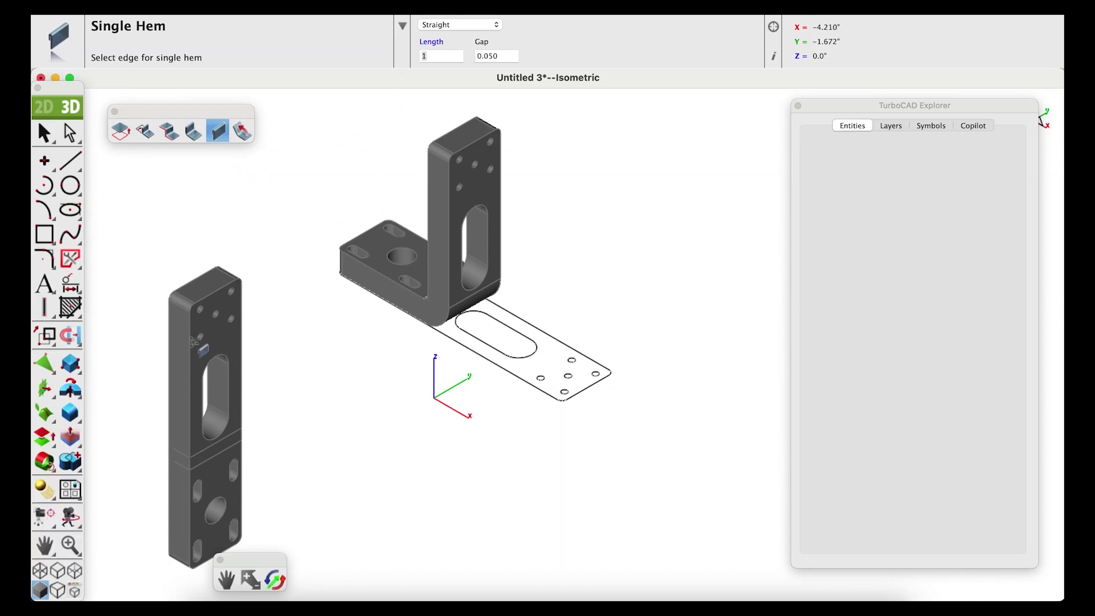
left_click(192, 341)
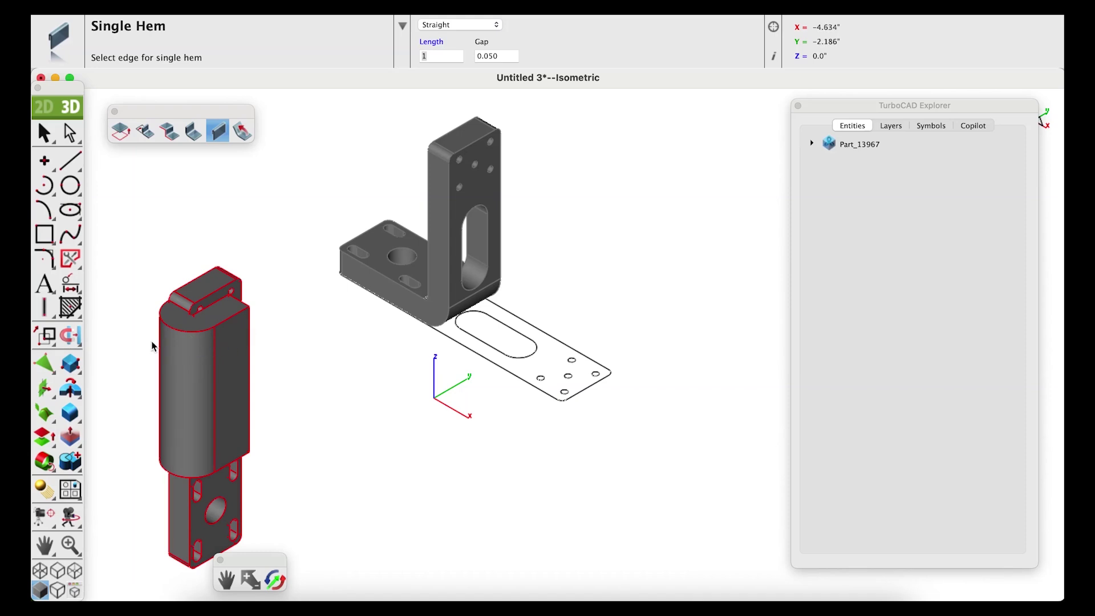
- Try a length of 4 for the flattened part's hem, and set it back to 1
left_click(433, 57)
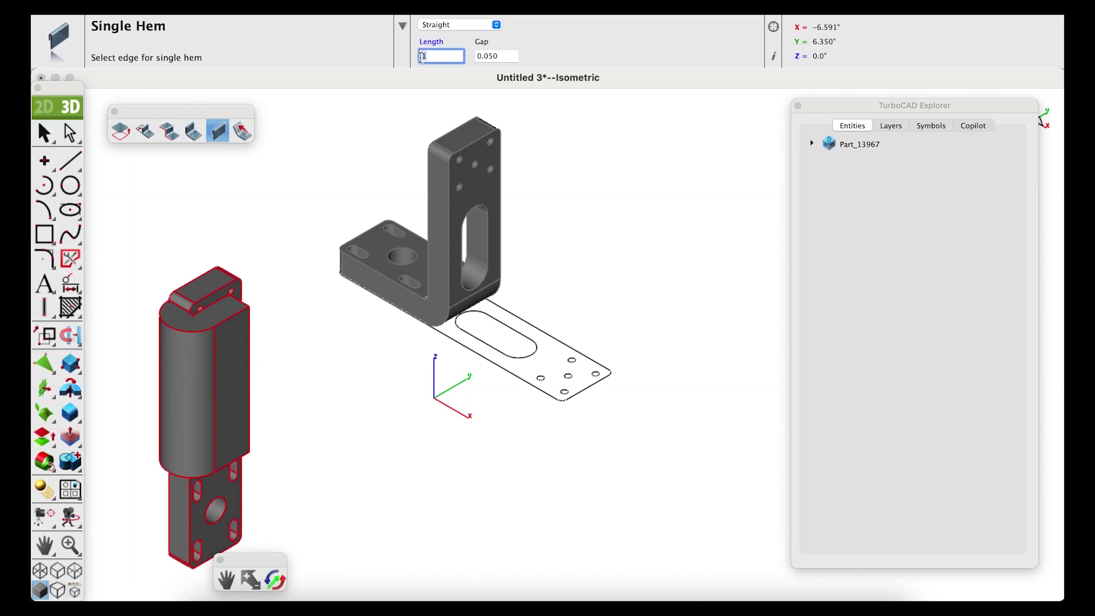
type("4")
key("Return")
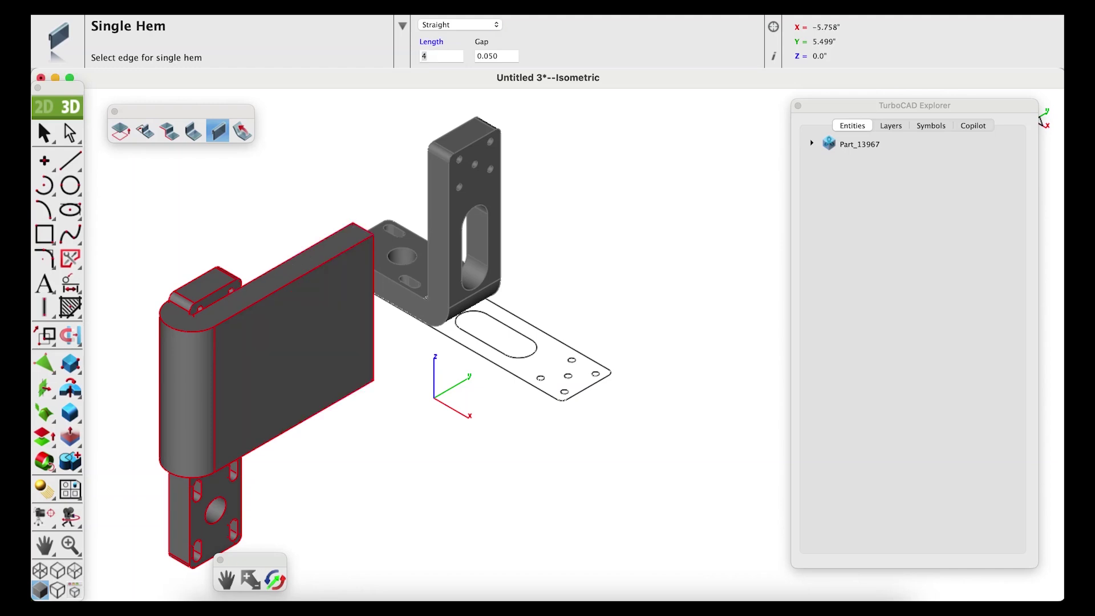
left_click(422, 56)
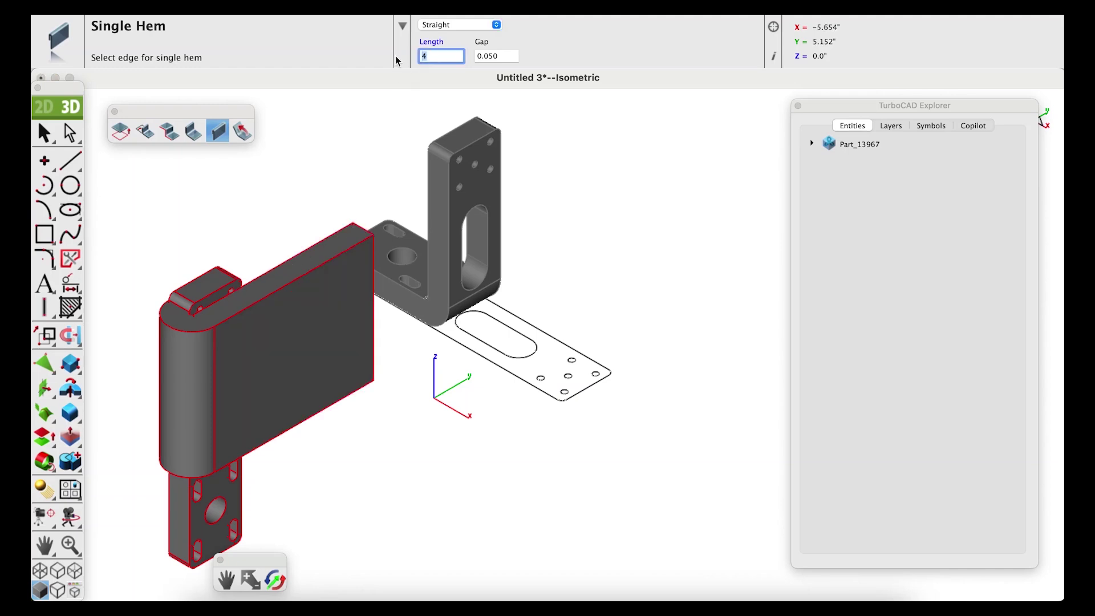
key("Return")
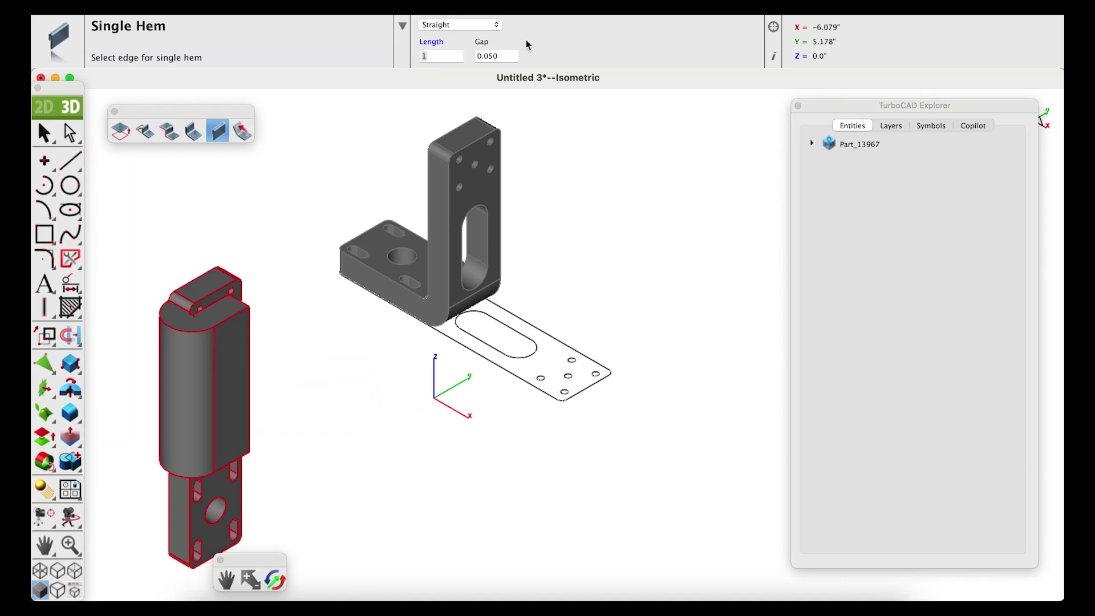
- Try a gap of 5.1 on the flattened part's hem and inspect the result
left_click_drag(503, 59, 471, 63)
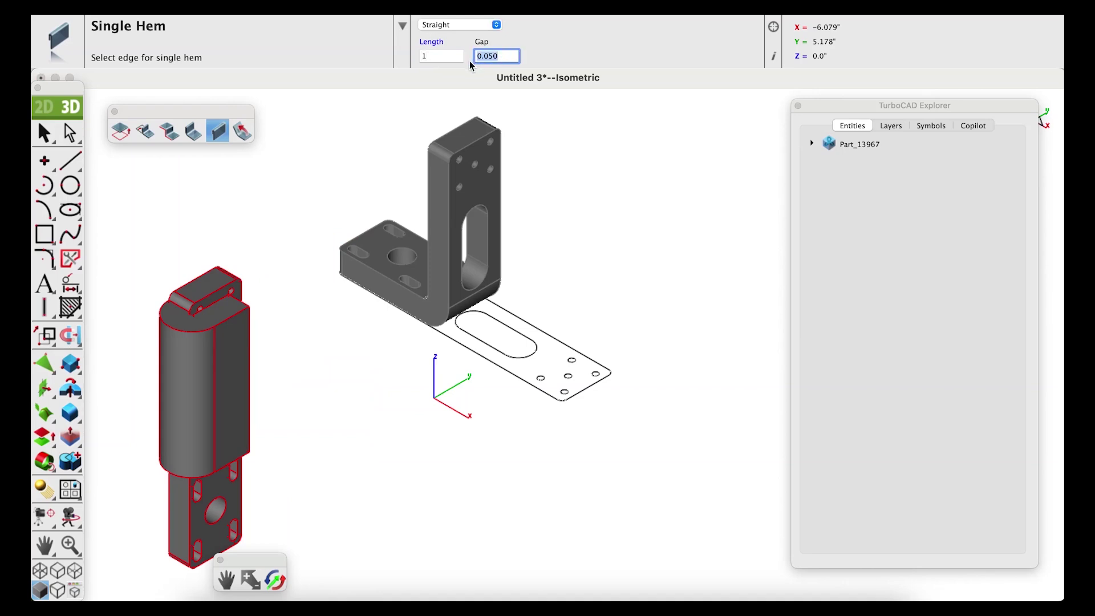
left_click(514, 56)
type("1")
key("Return")
left_click(494, 57)
left_click(486, 61)
key("BackSpace")
key("Return")
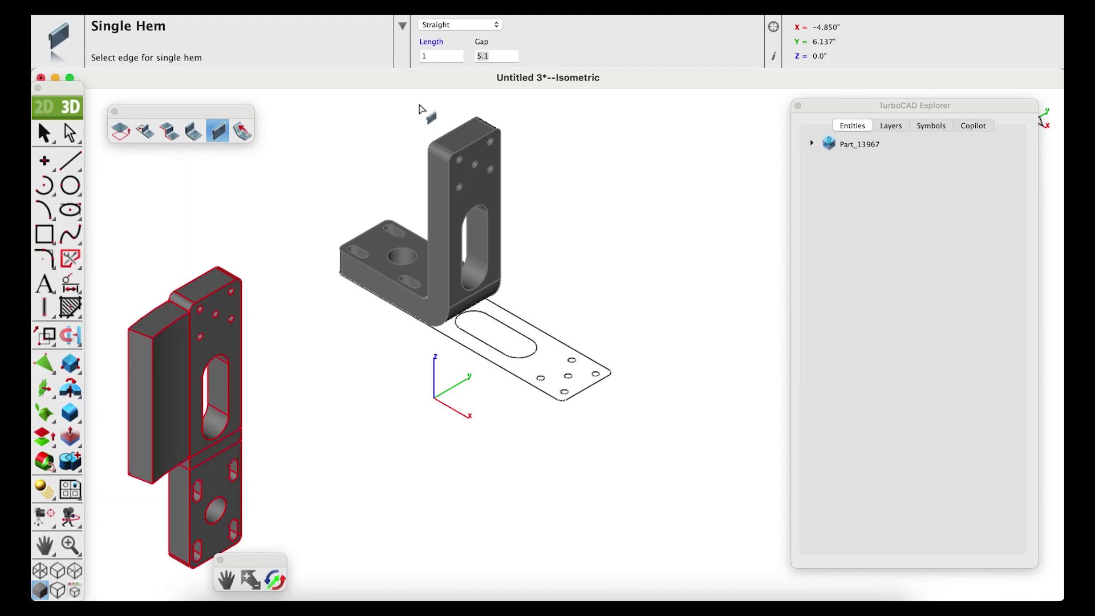
middle_click_drag(332, 370, 240, 229)
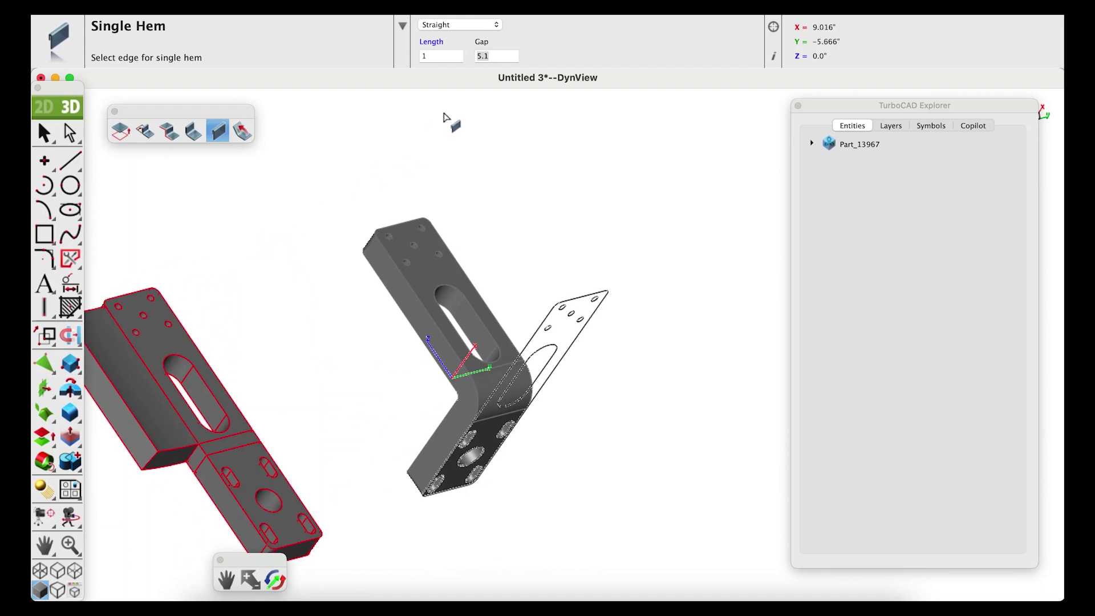
- Set the gap of the flattened part's hem to 0.2
left_click(498, 58)
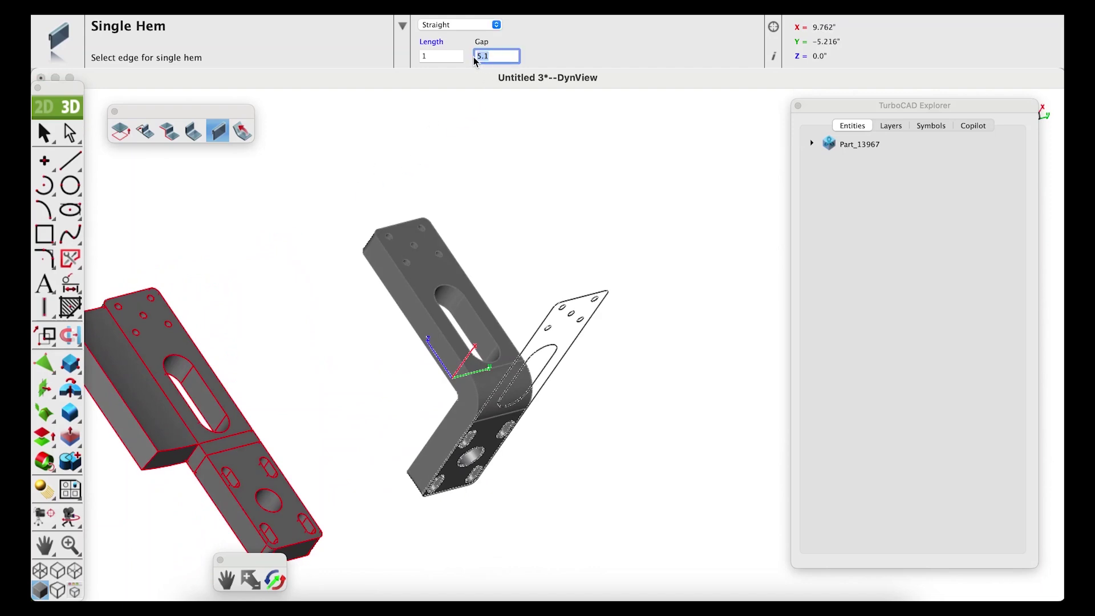
type("2")
key("Return")
left_click(485, 56)
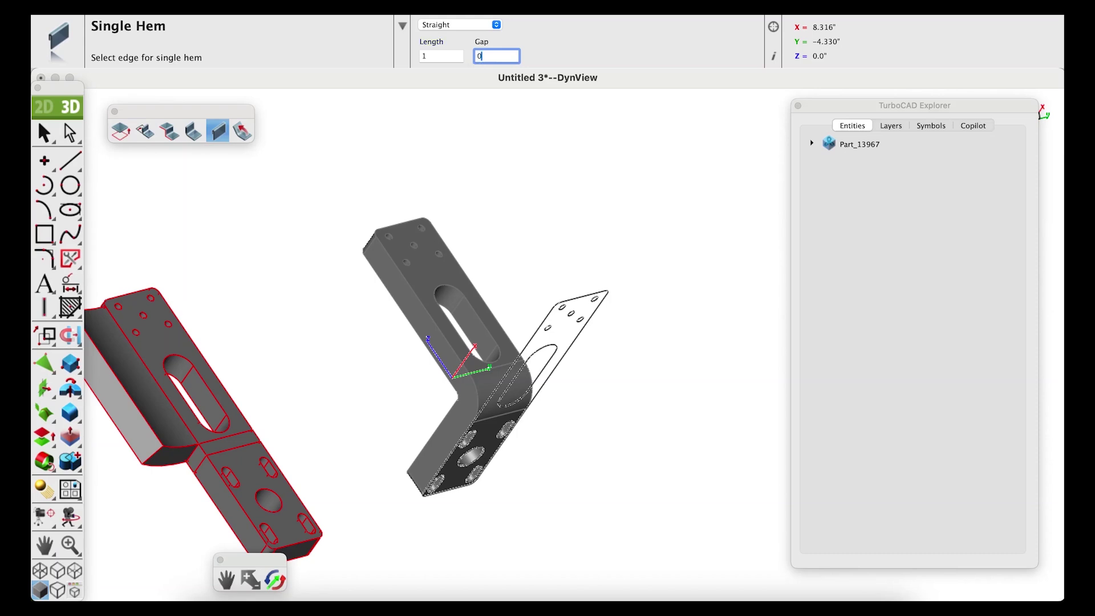
key("Return")
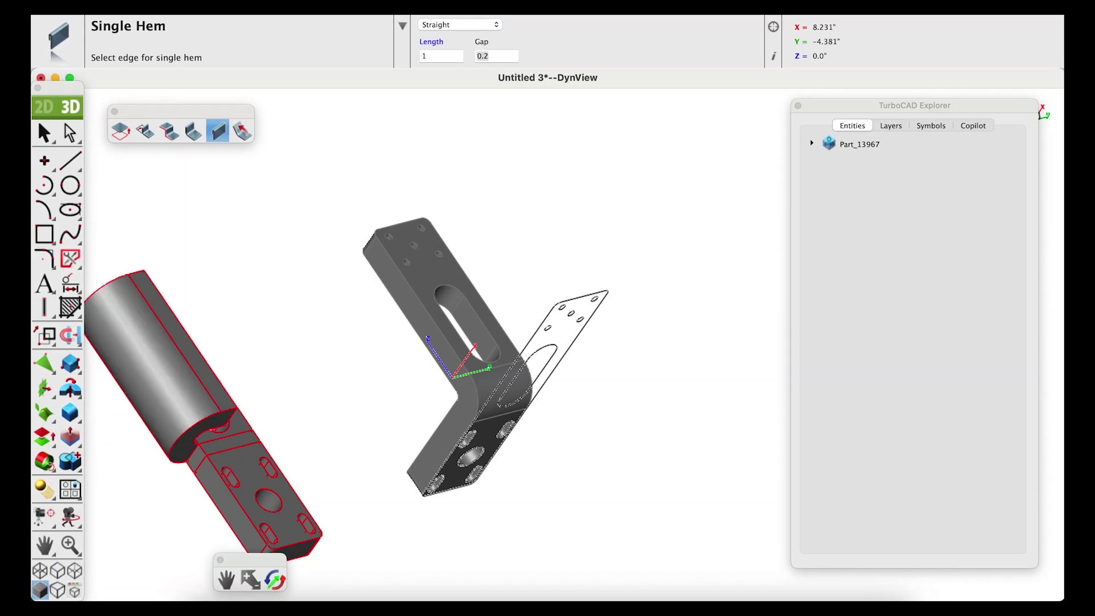
- Set the hem's length to 3, inspect it and restore the Isometric view
left_click(444, 59)
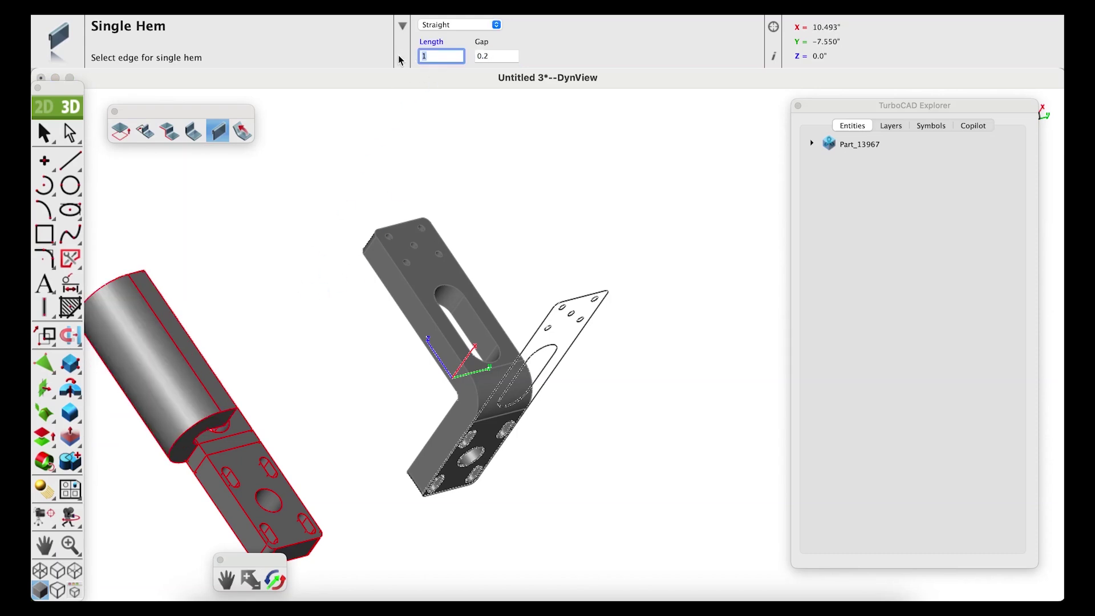
key("Return")
middle_click_drag(349, 428, 416, 344)
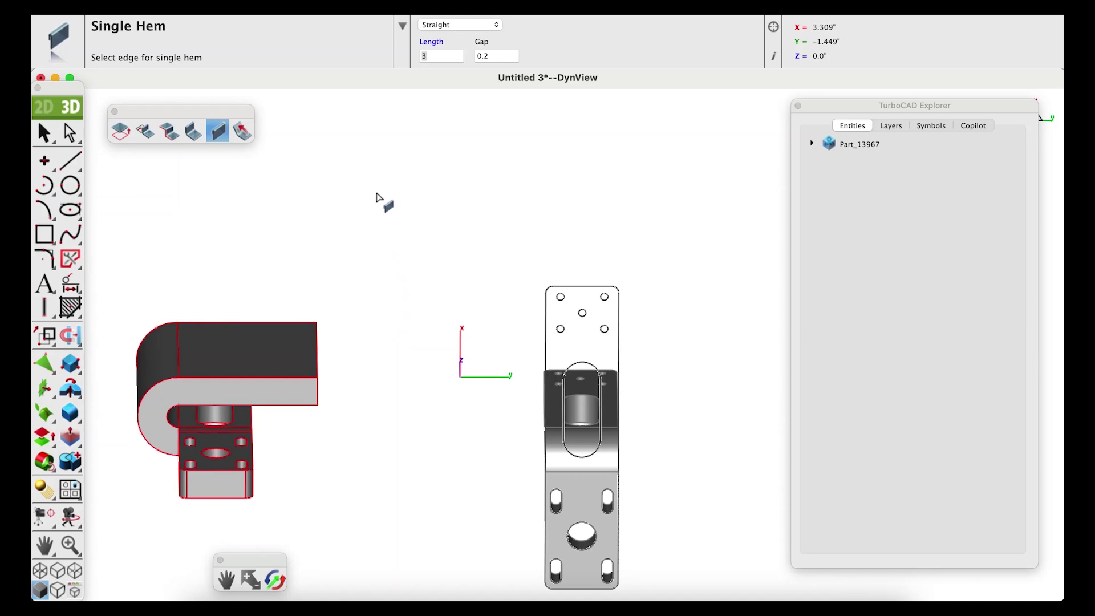
right_click(377, 193)
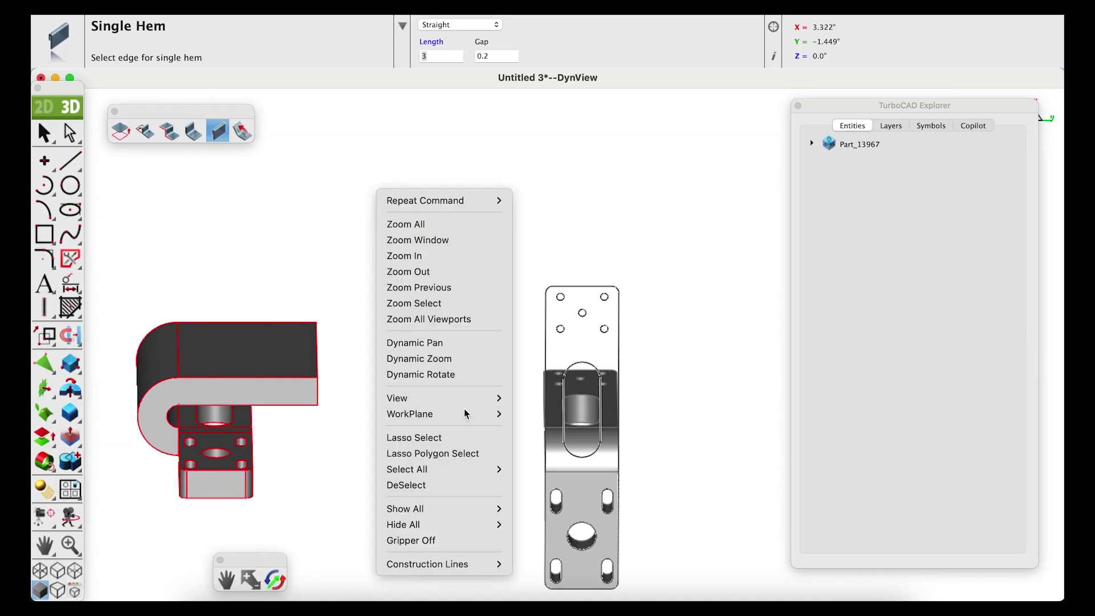
mouse_move(457, 398)
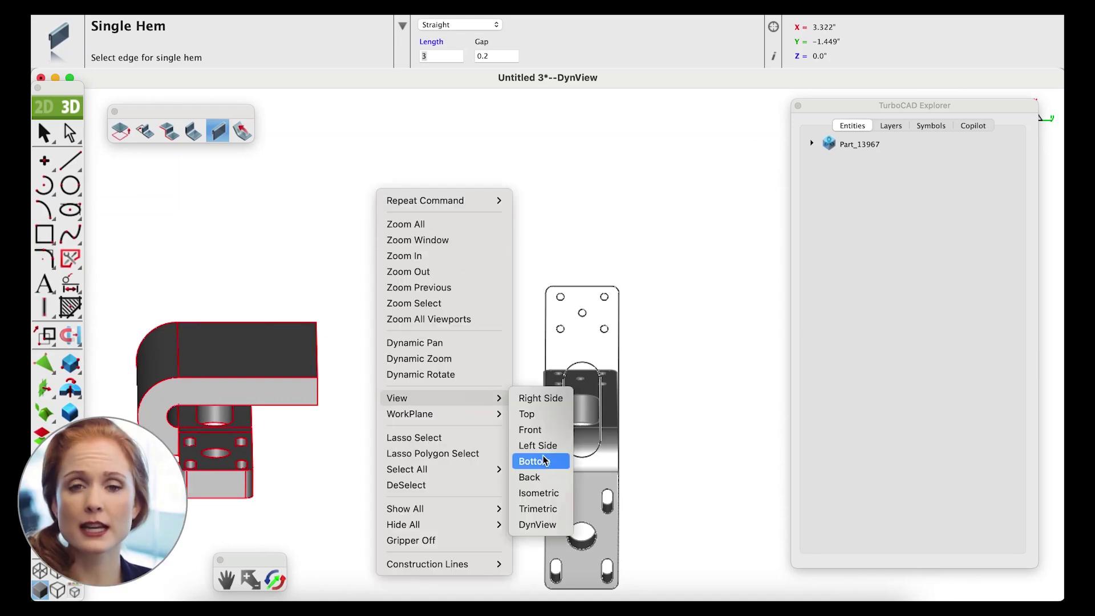
left_click(559, 494)
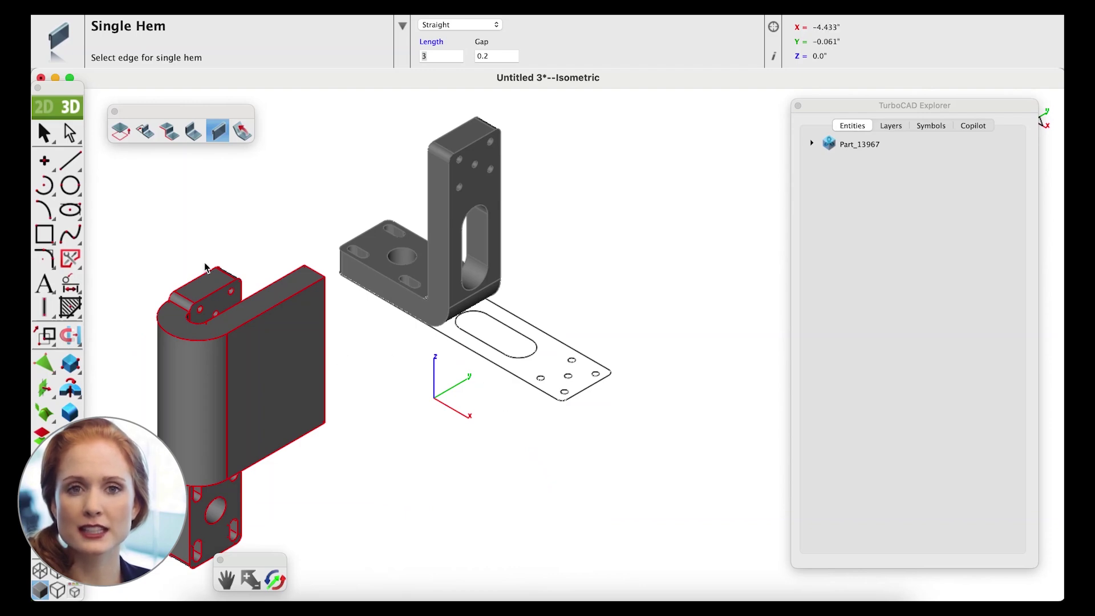
- Add a Partial Edge Flange with length 3.0, radius 0.10 and angle 90.0 along the inner end edge of the bracket's slotted leg
left_click(194, 133)
middle_click_drag(297, 171, 532, 240)
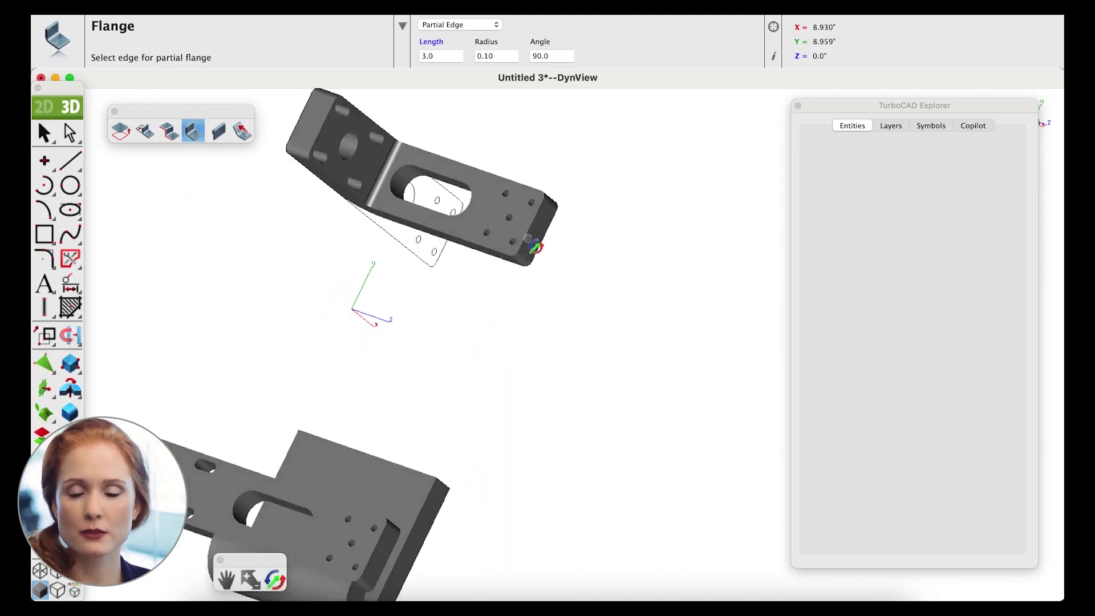
scroll(531, 240, "up", 5)
scroll(516, 298, "down", 7)
scroll(482, 222, "up", 6)
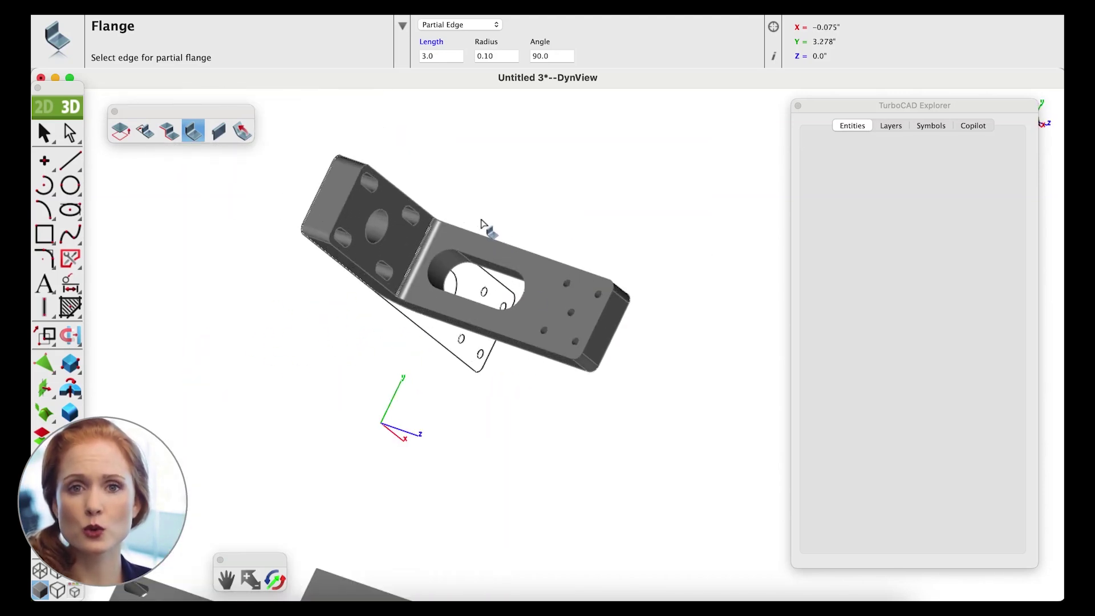
left_click(609, 356)
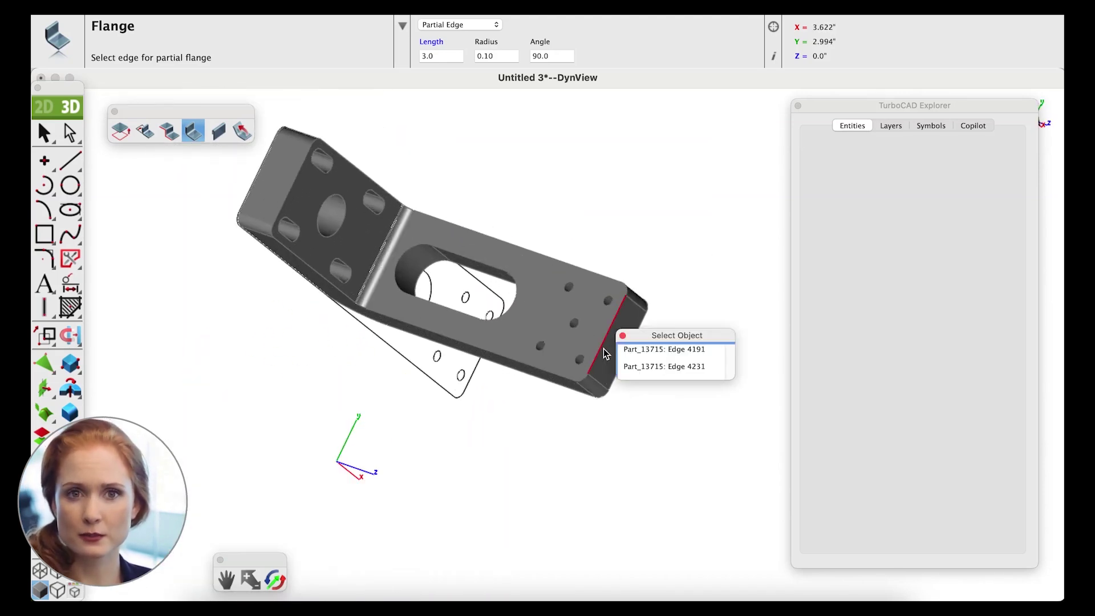
left_click(624, 354)
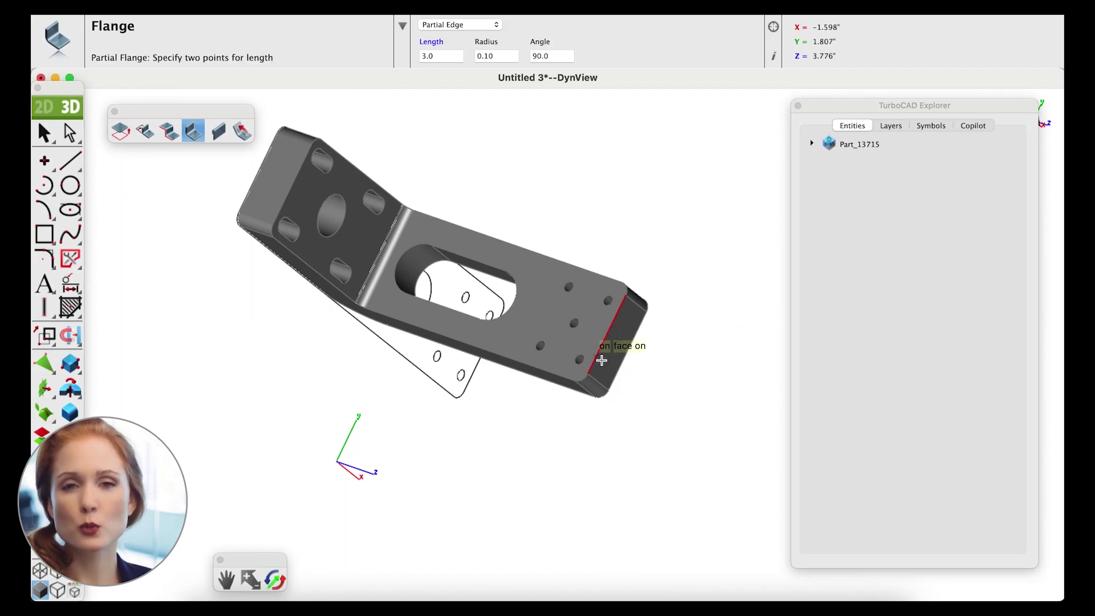
left_click(589, 374)
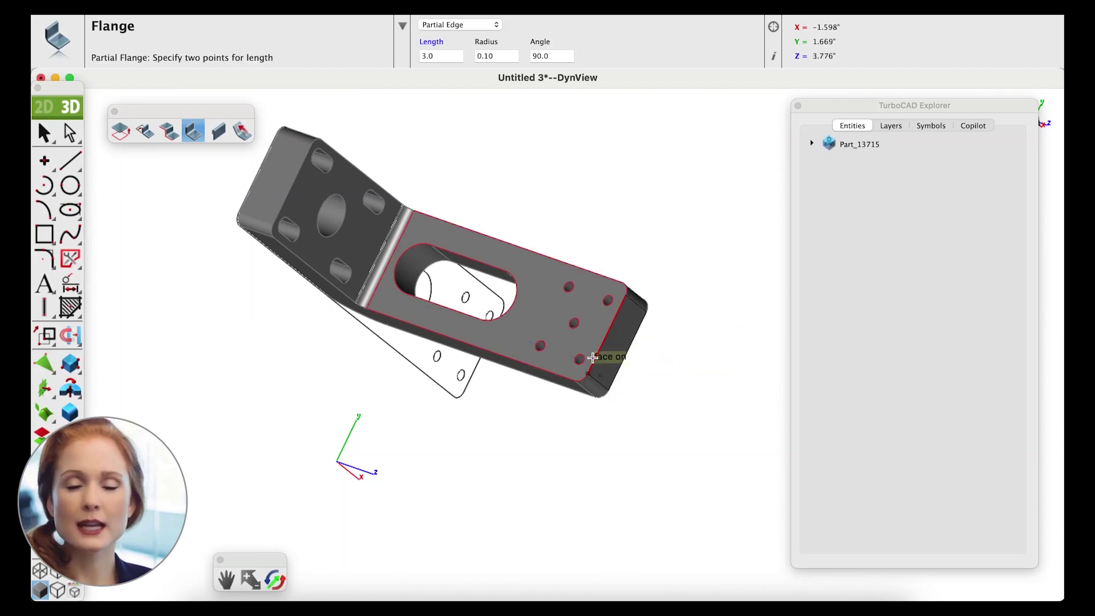
left_click(627, 296)
middle_click_drag(528, 340, 635, 281)
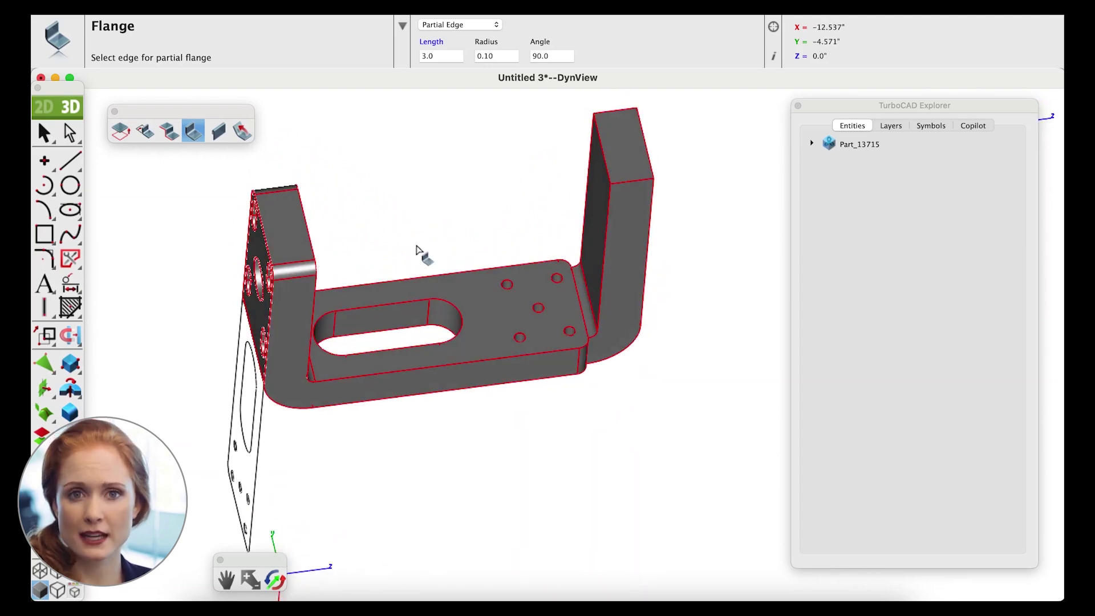
- Keep the Partial Edge option and try a length of 1 for the bracket's new flange
left_click(466, 27)
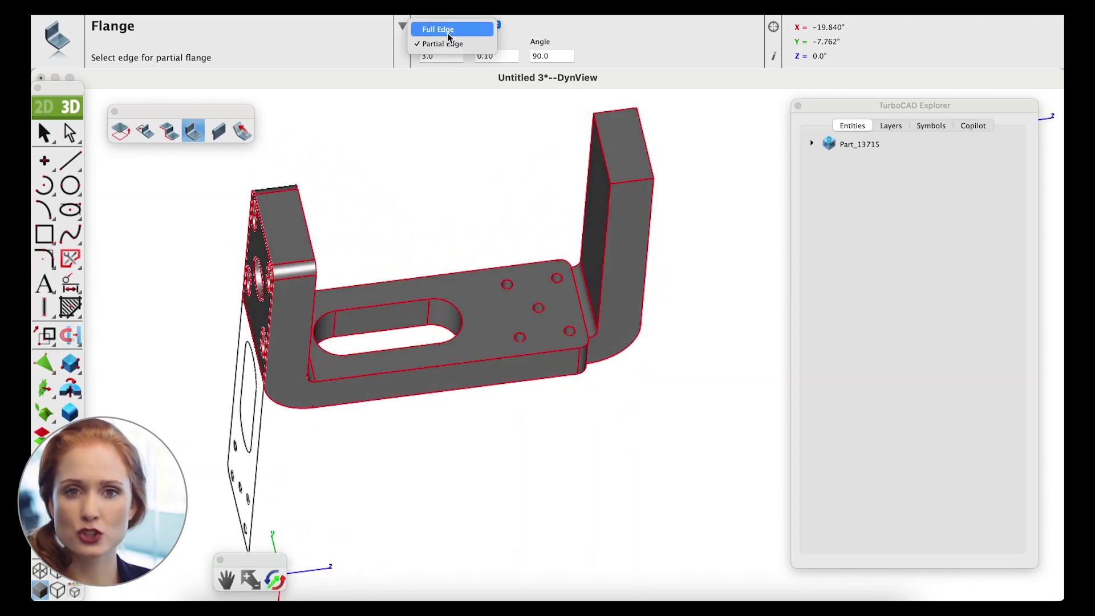
left_click(457, 41)
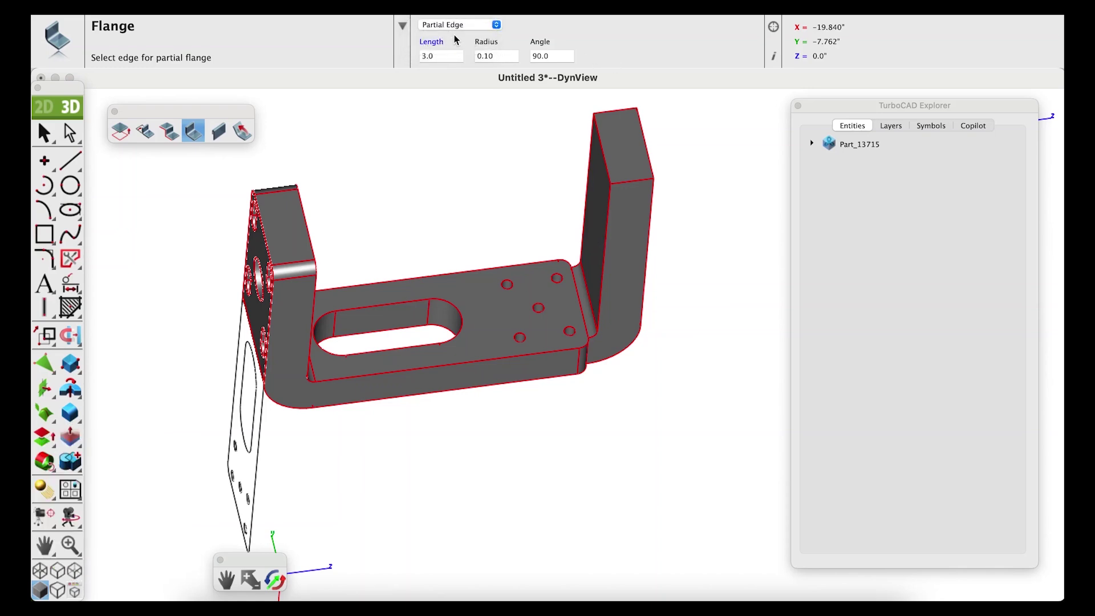
left_click(445, 57)
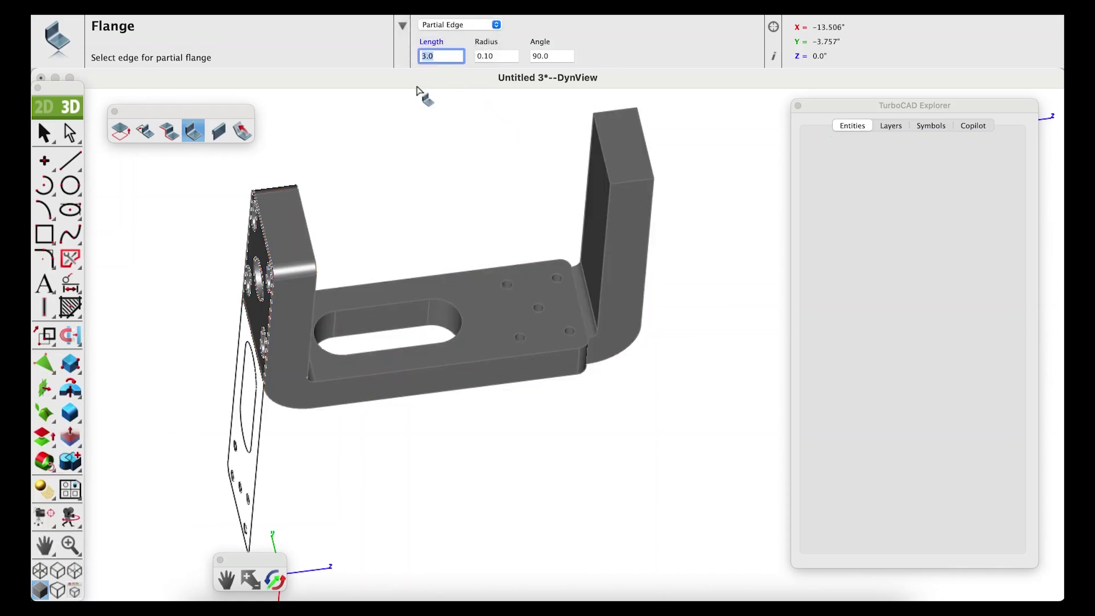
type("1")
key("Return")
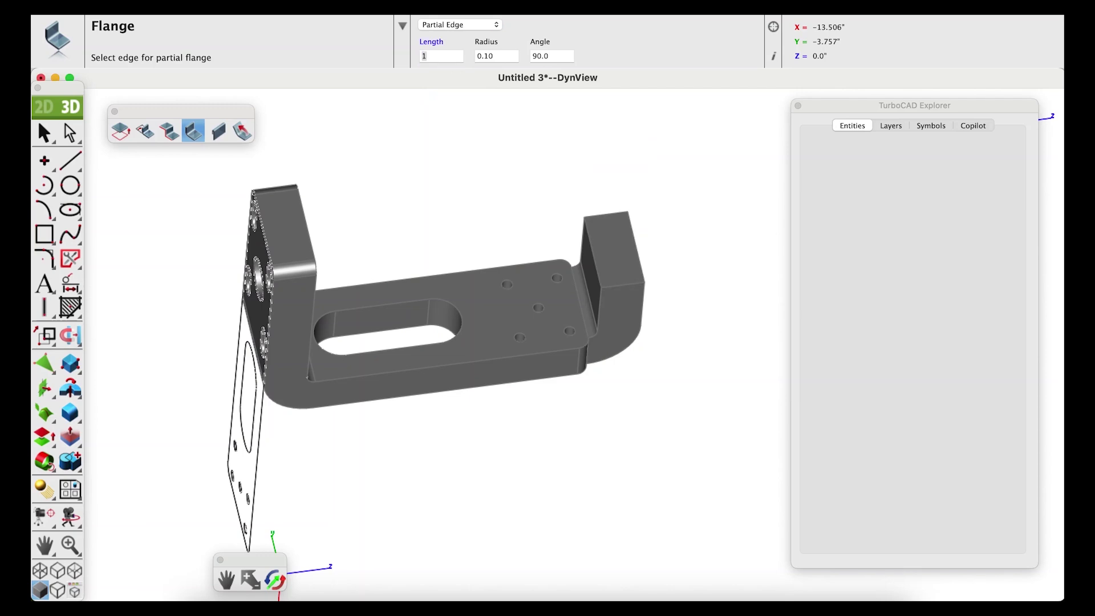
- Set the flange's radius to 0.5 and its length to 3, inspect it and restore the Isometric view
left_click(504, 57)
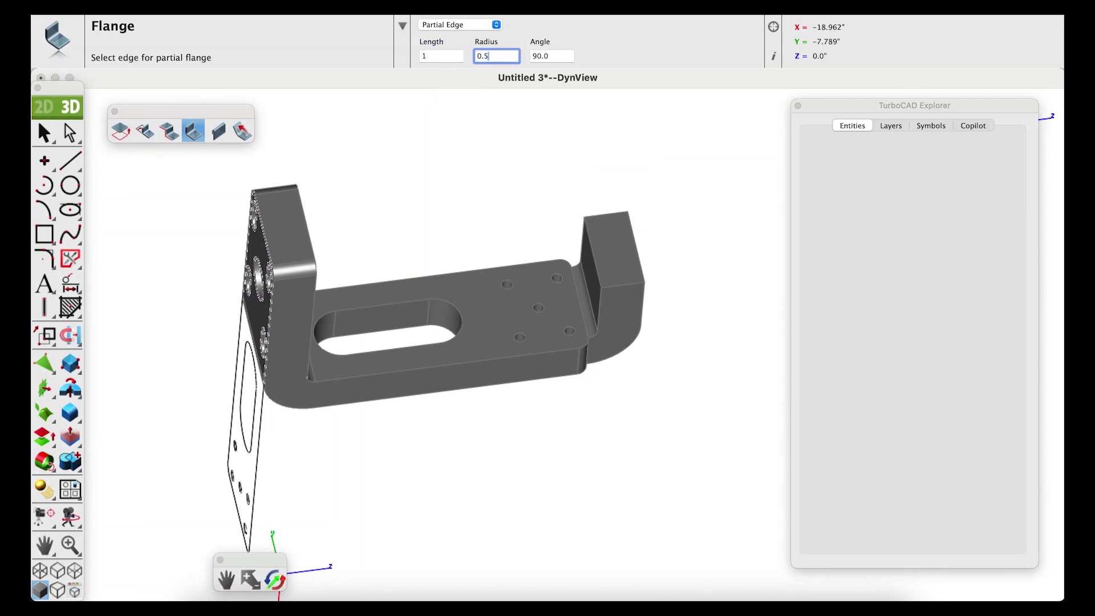
key("Return")
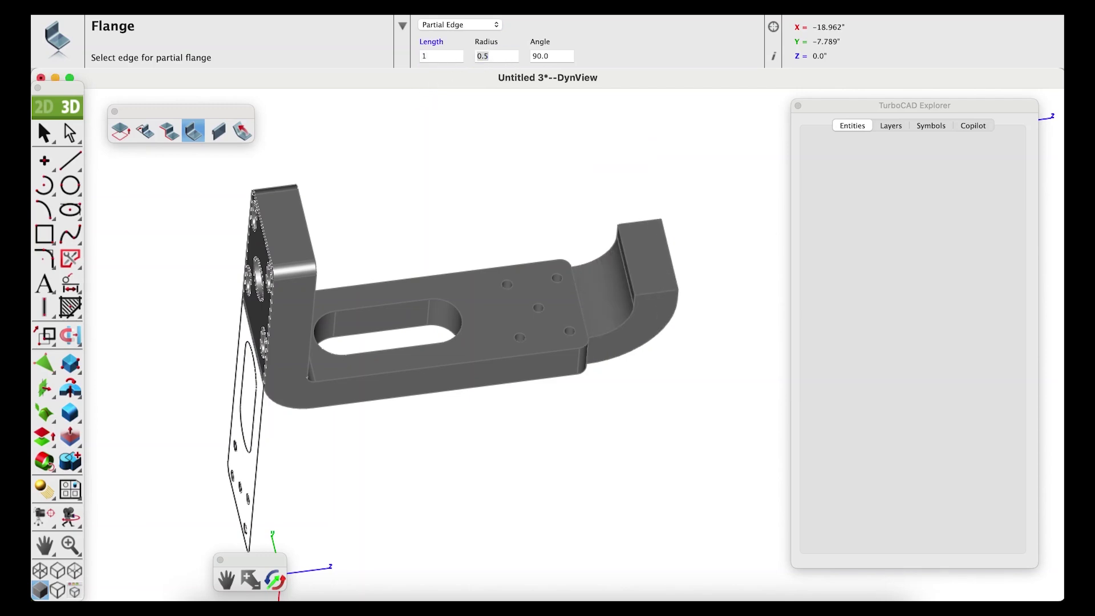
left_click(556, 59)
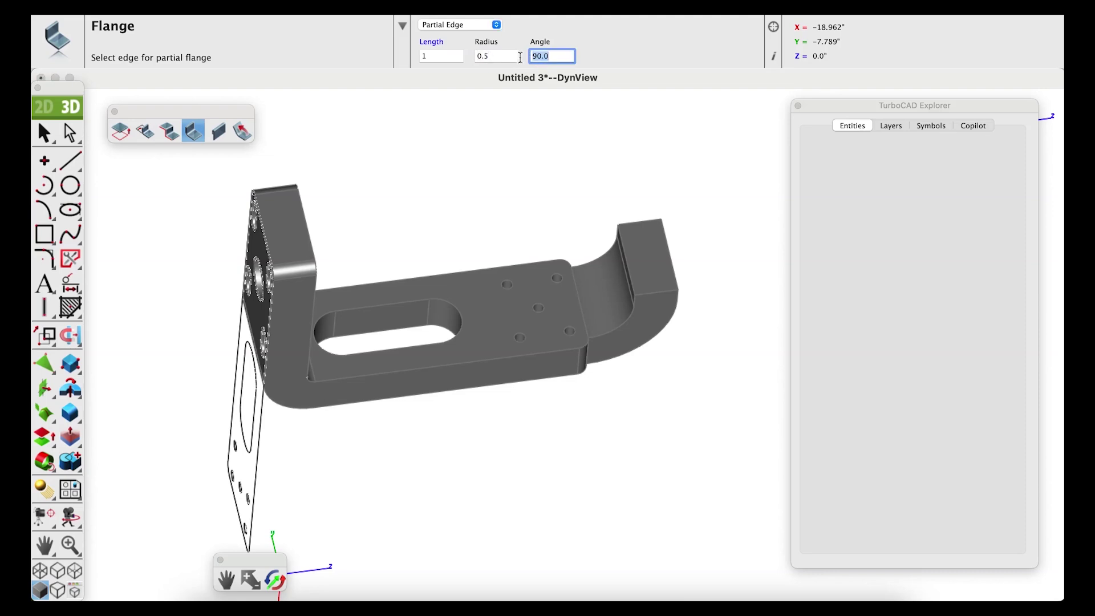
left_click(450, 59)
type("3")
key("Return")
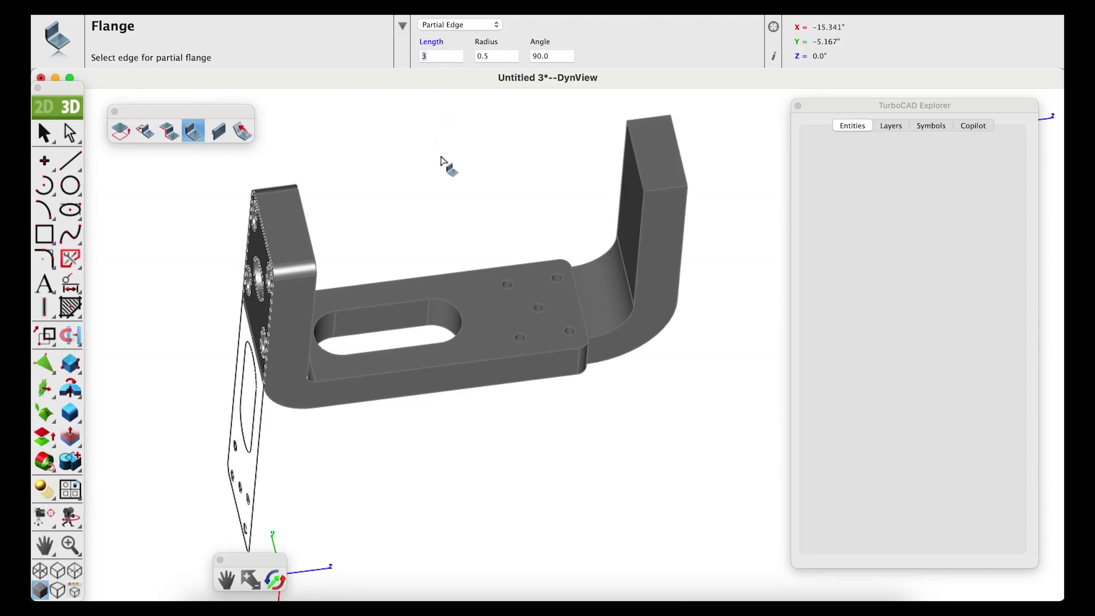
middle_click_drag(510, 253, 408, 266)
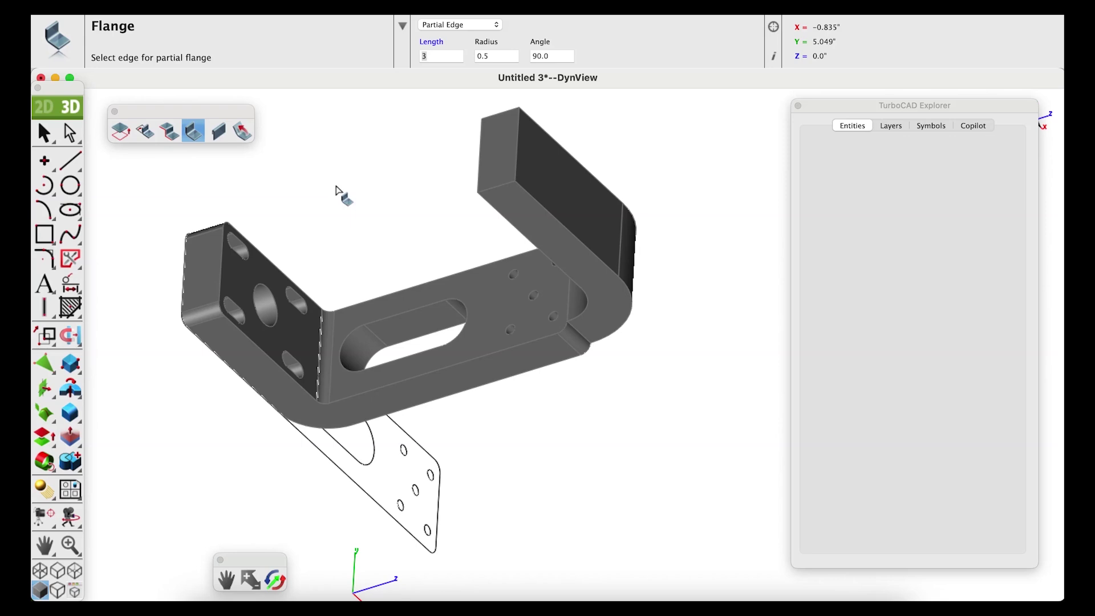
right_click(336, 189)
mouse_move(399, 391)
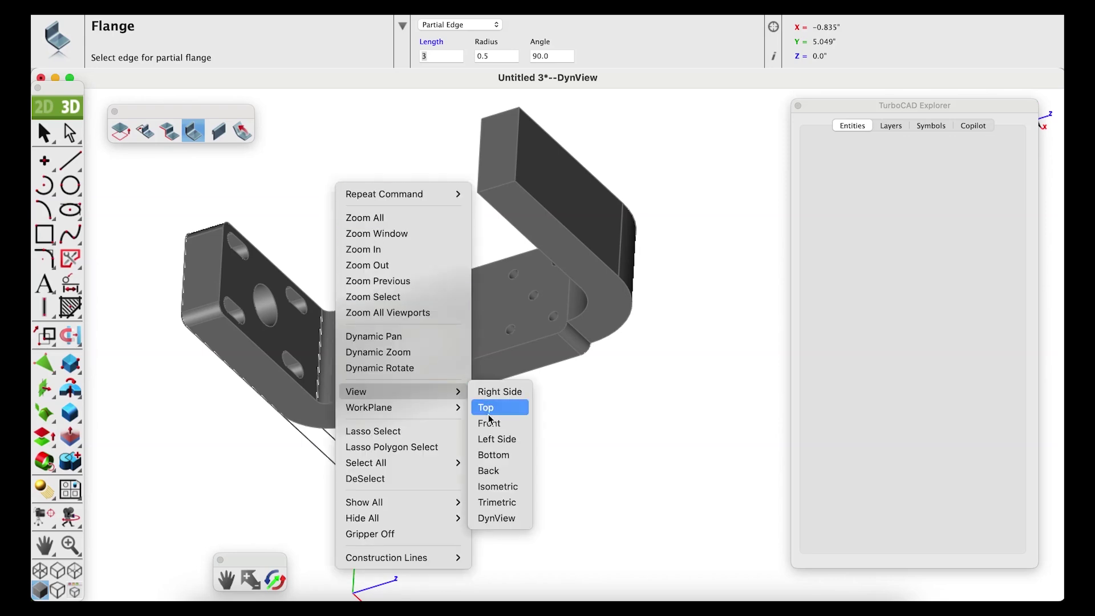
left_click(497, 487)
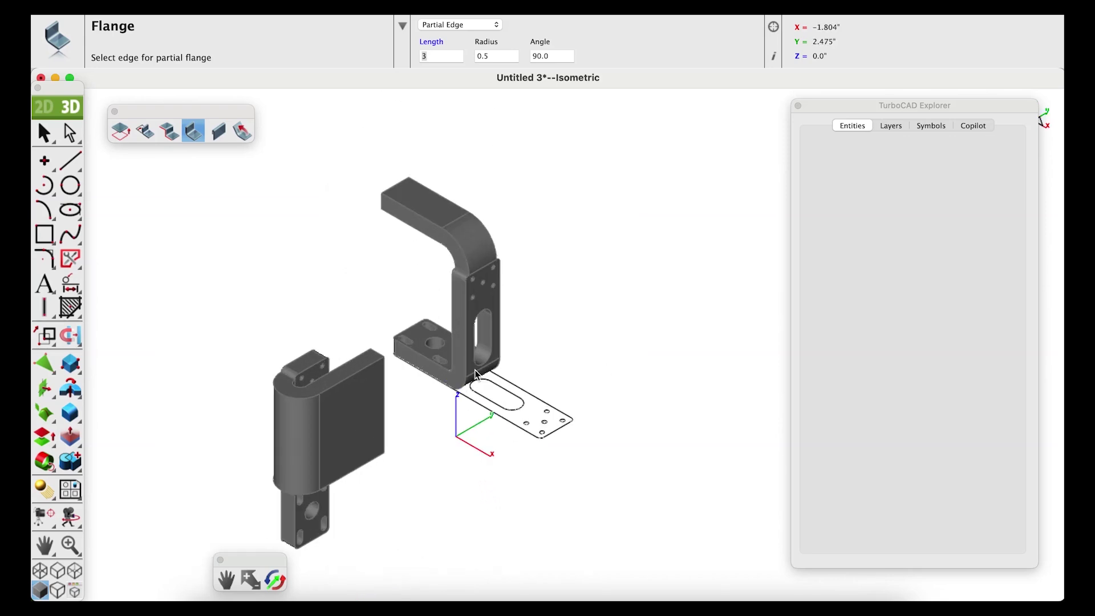
- Draw a Z-shaped Multi Line of three perpendicular segments beside the existing parts in the Top view, the last segment about 1.96" long
right_click(585, 231)
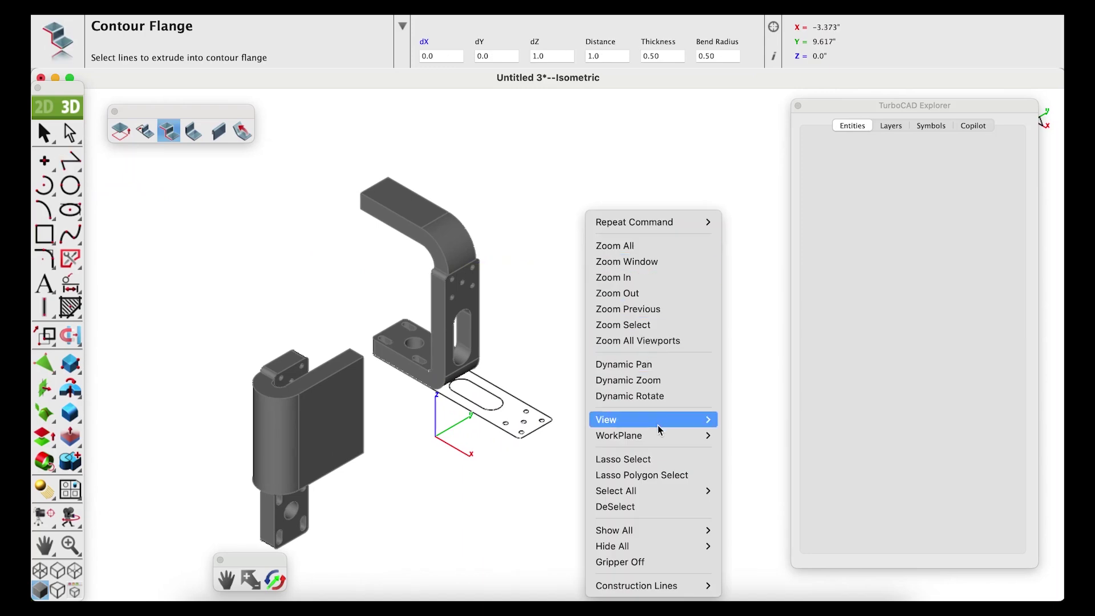
mouse_move(657, 425)
left_click(741, 436)
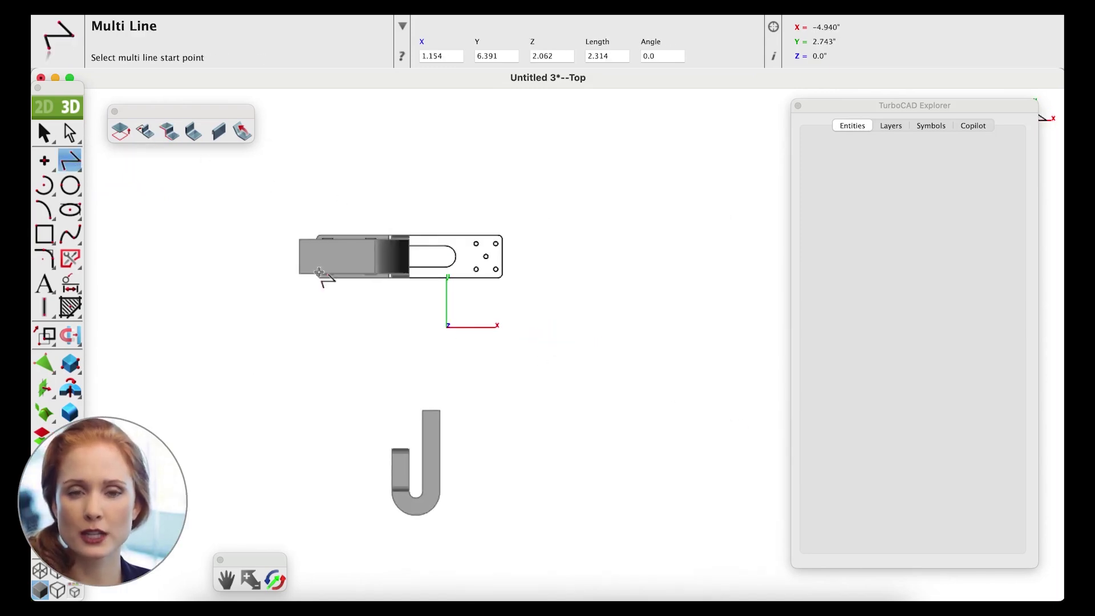
left_click(573, 363)
left_click(575, 290)
left_click(675, 291)
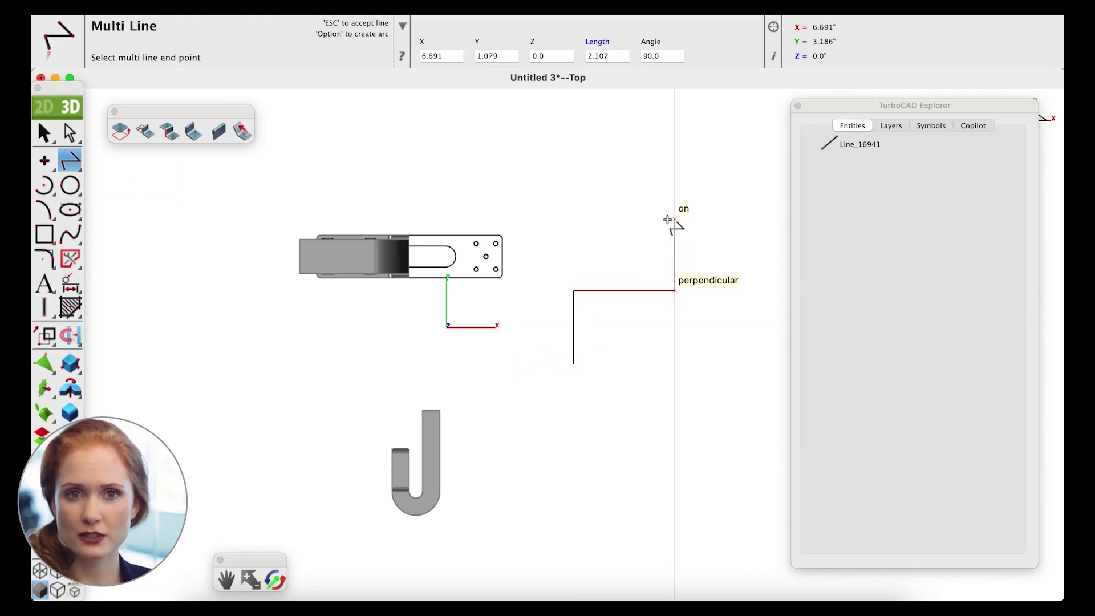
left_click(676, 224)
key("Escape")
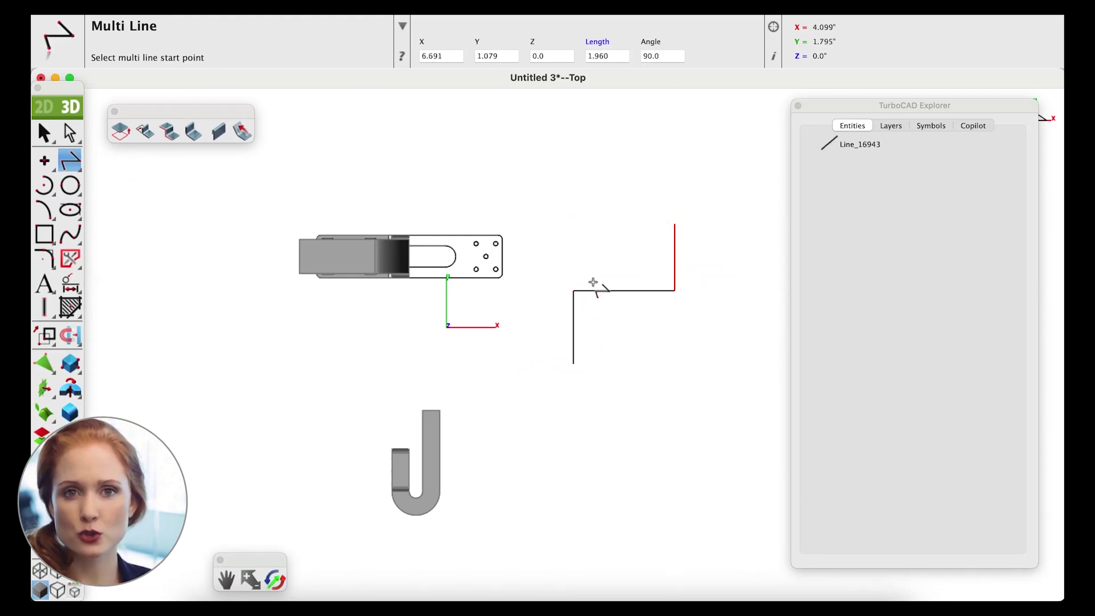
- Create a Contour Flange from the three connected lines with thickness 0.50 and bend radius 0.50, extruded about 2.2" along Z in the Isometric view
right_click(558, 237)
mouse_move(609, 425)
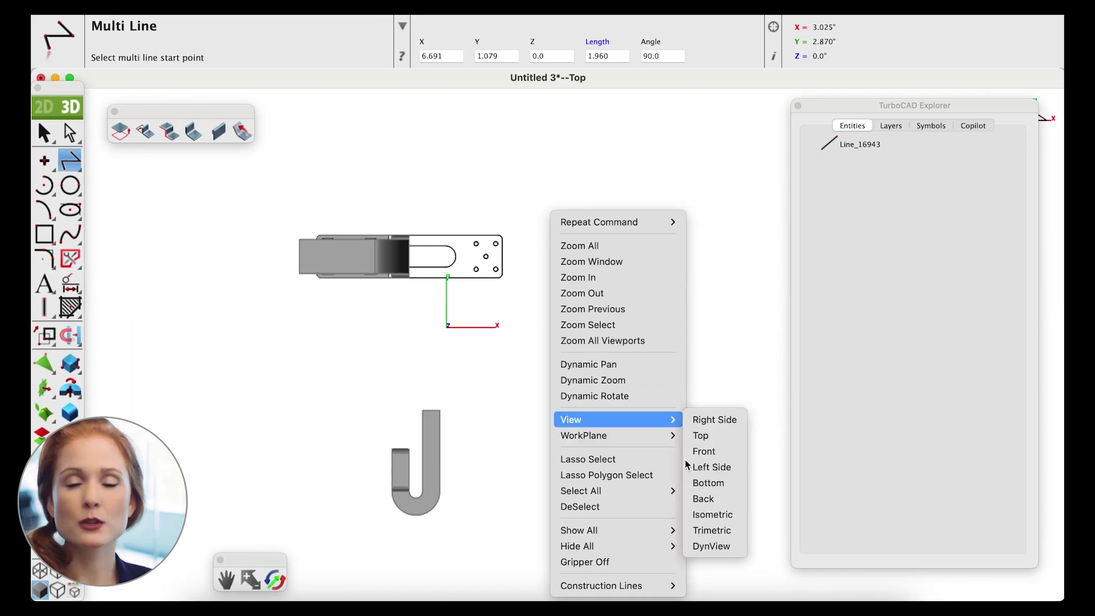
left_click(710, 515)
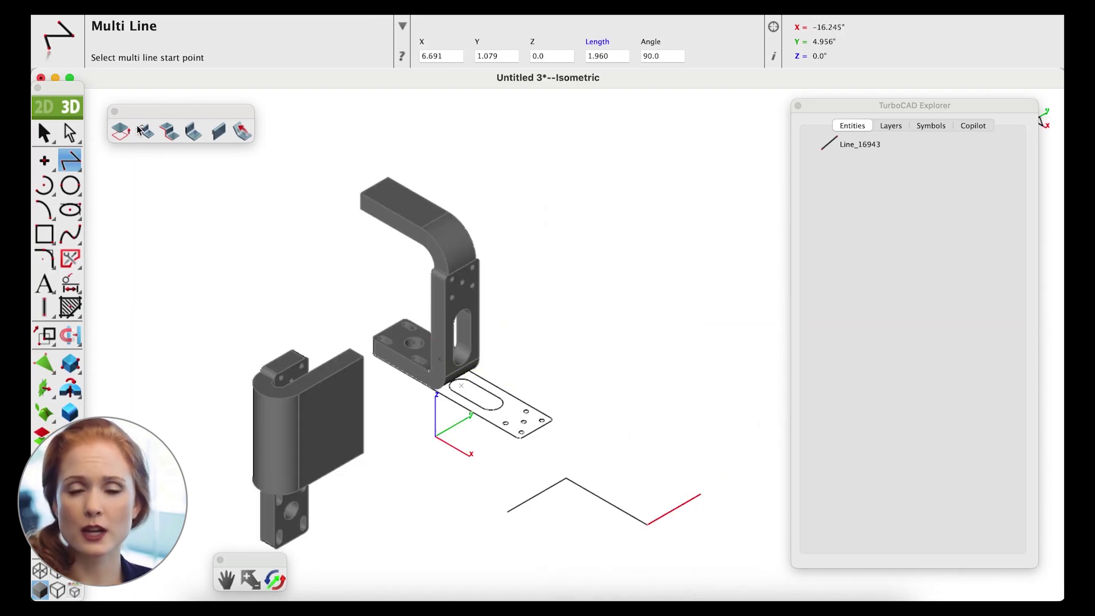
left_click(168, 133)
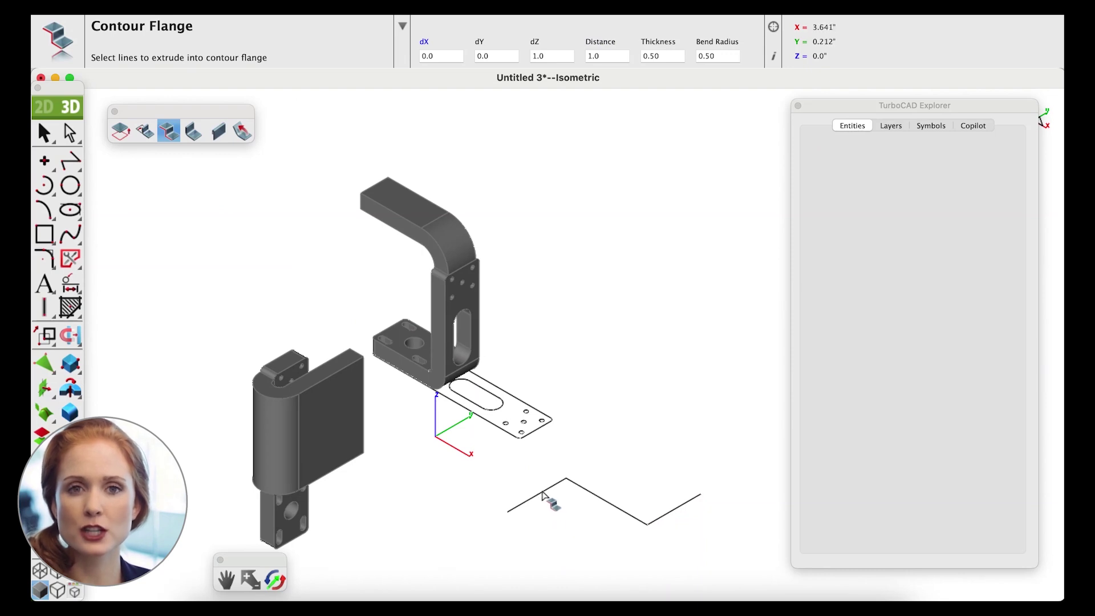
left_click(549, 497)
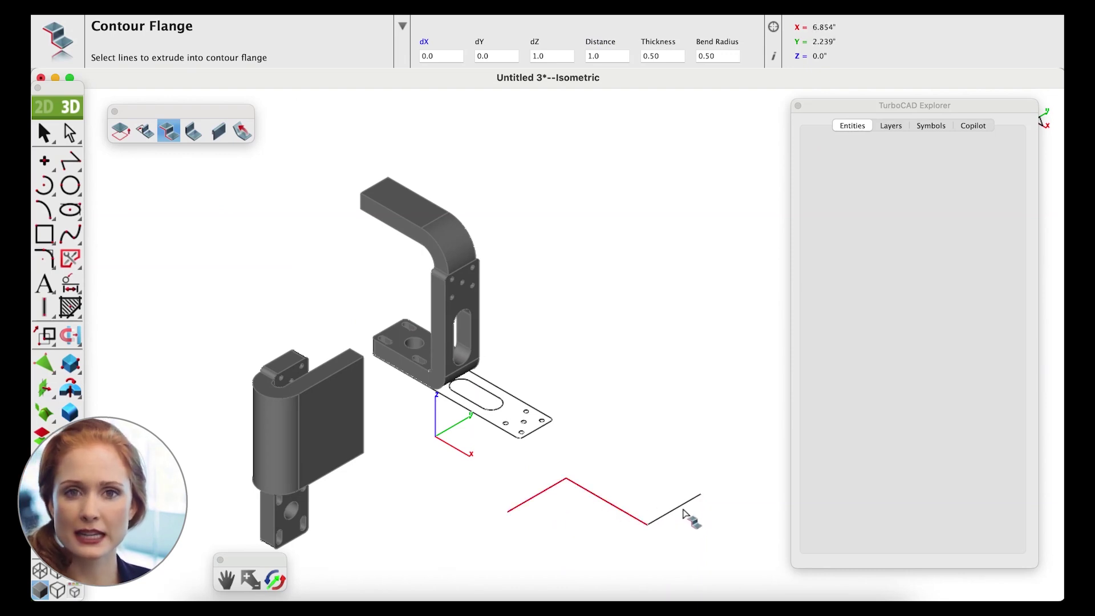
left_click(676, 508)
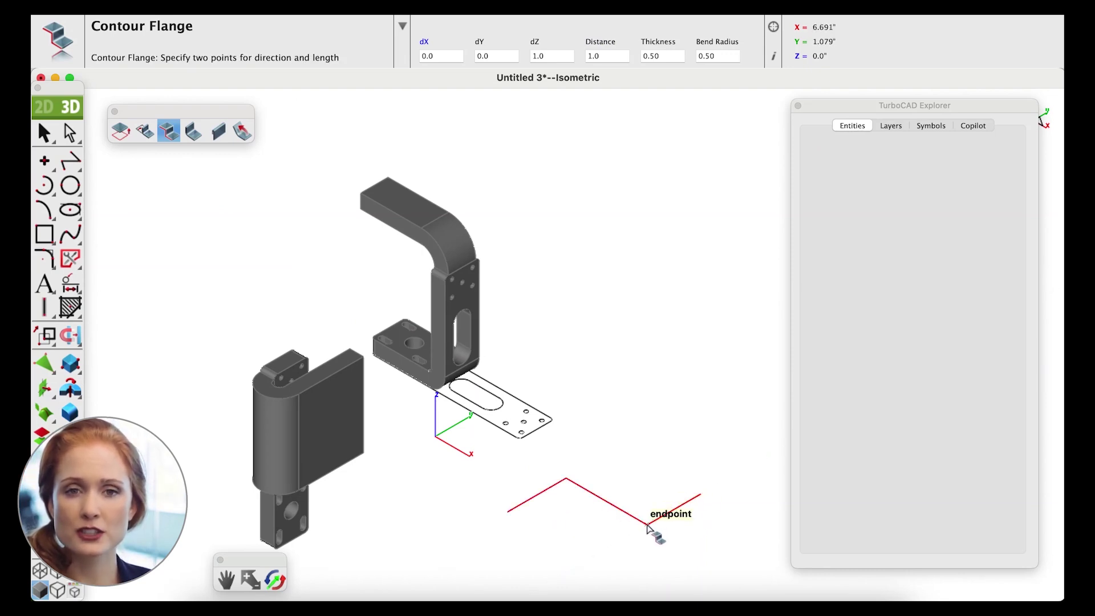
left_click(647, 456)
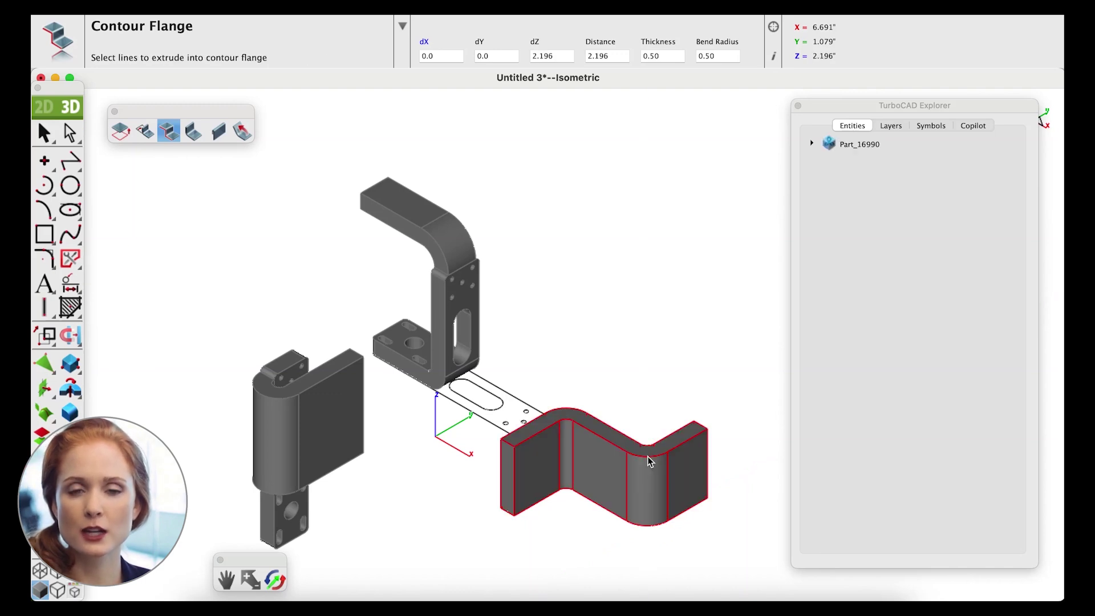
middle_click_drag(559, 364, 599, 396, "shift")
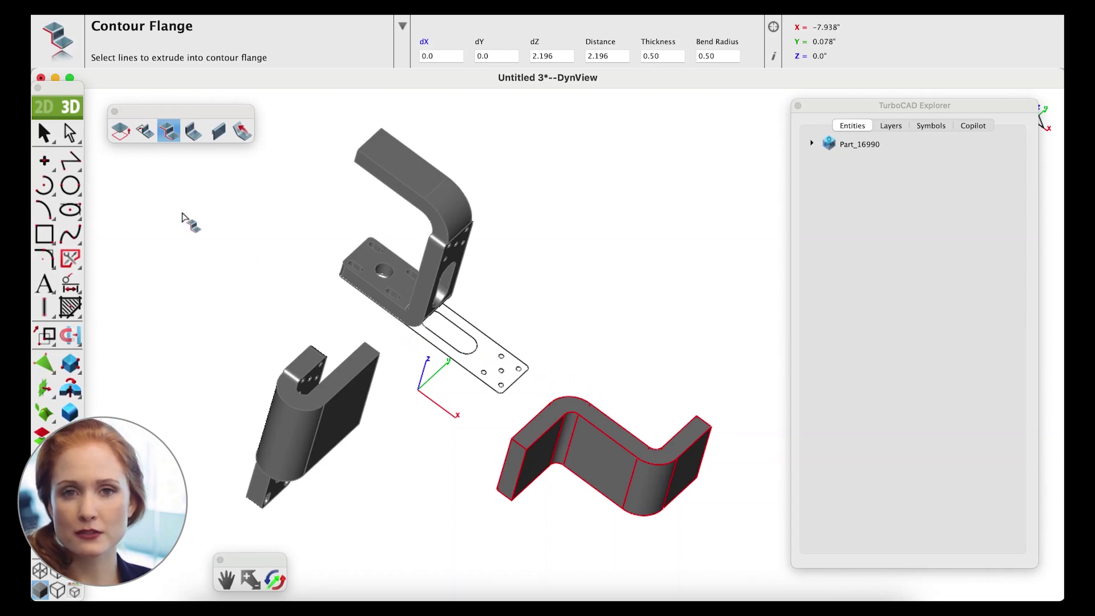
scroll(183, 215, "down", 1)
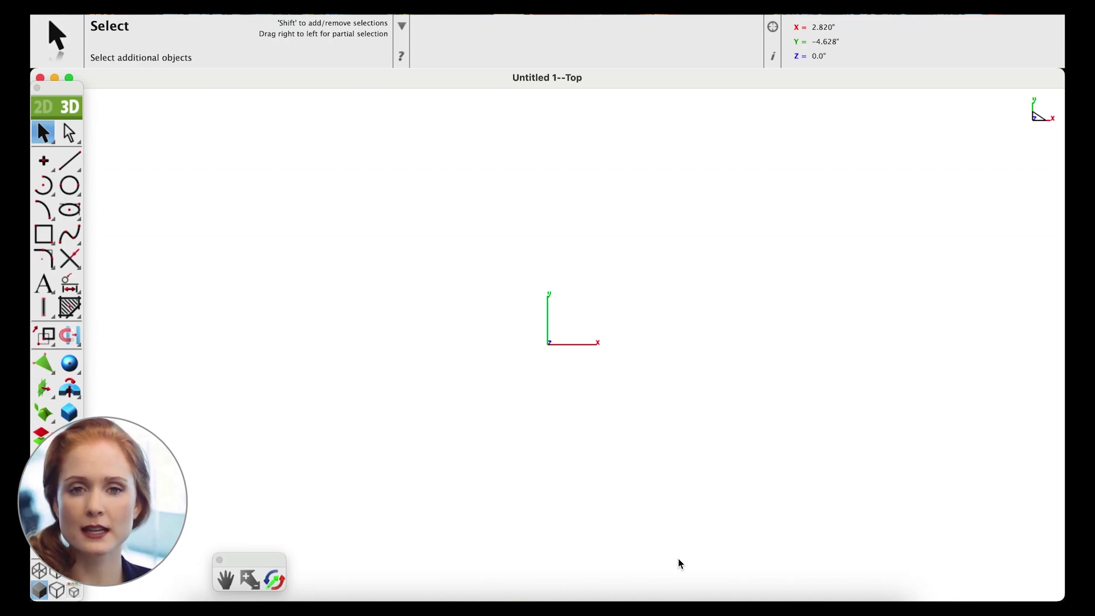
- Import the SketchUp file table.skp from the Downloads folder into the empty drawing
left_click(183, 13)
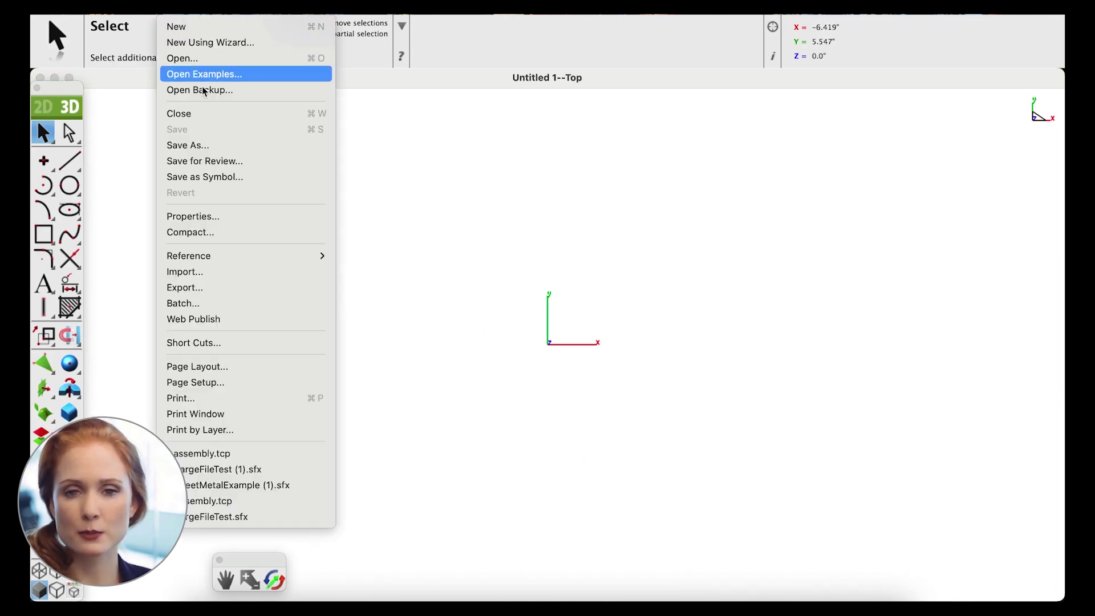
left_click(214, 272)
scroll(440, 345, "down", 4)
scroll(441, 344, "up", 1)
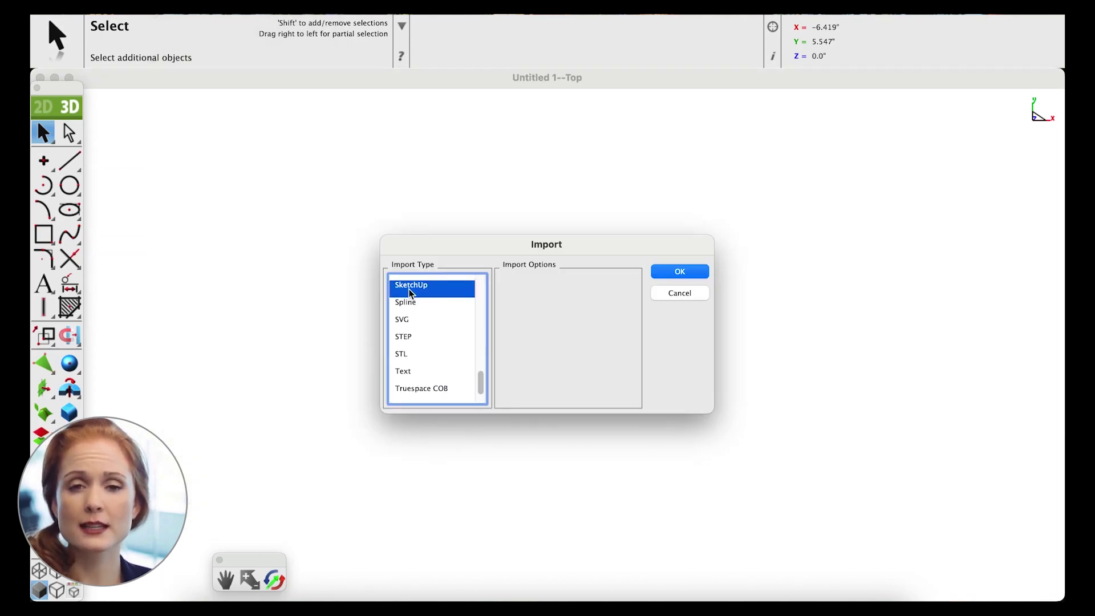
left_click(679, 272)
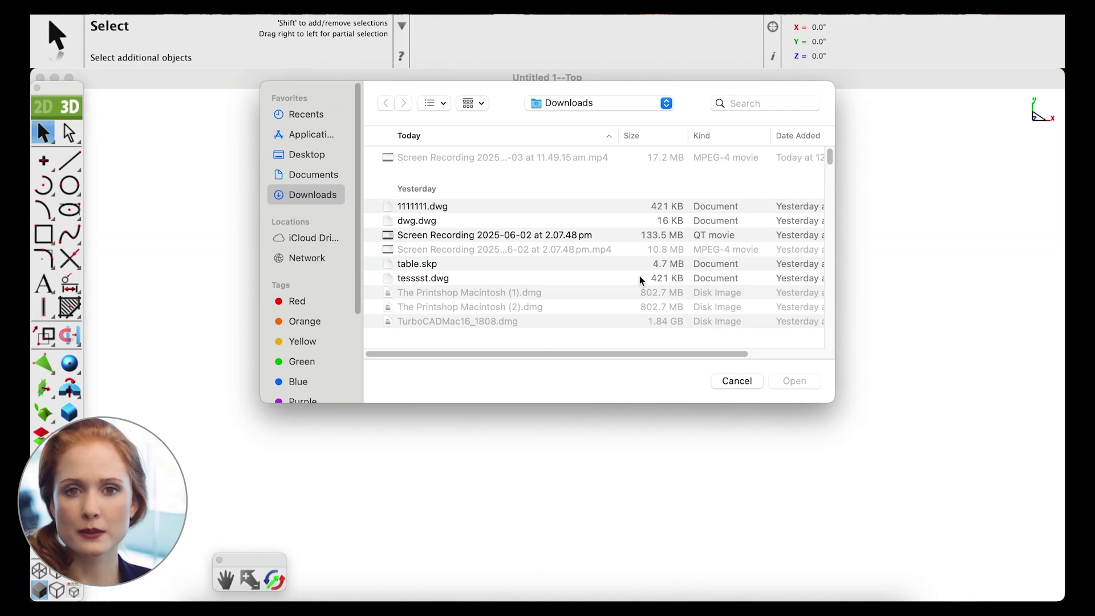
left_click(437, 268)
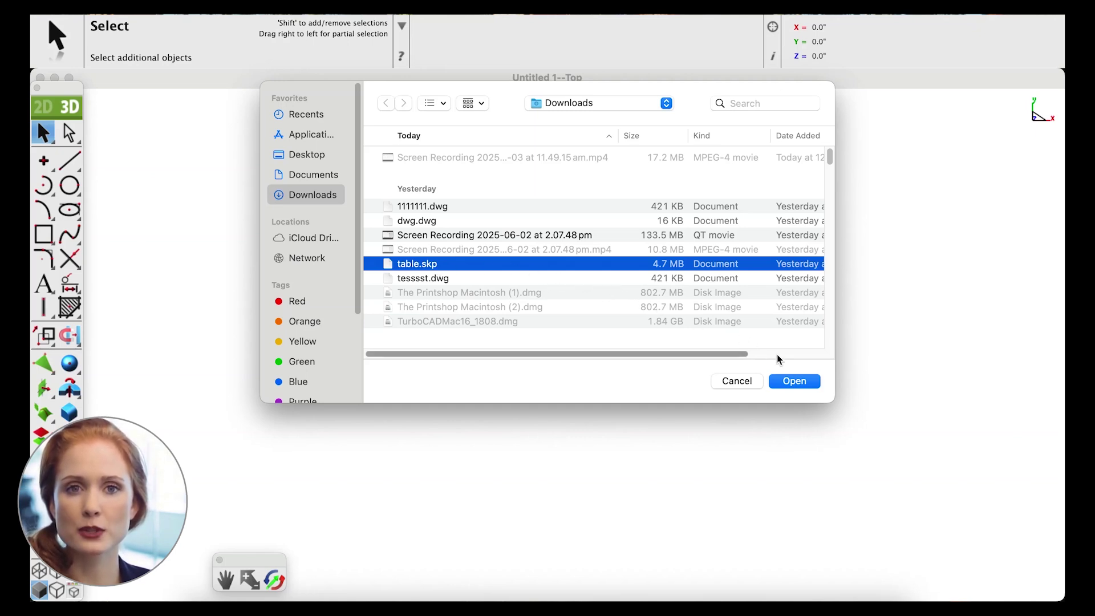
left_click(790, 382)
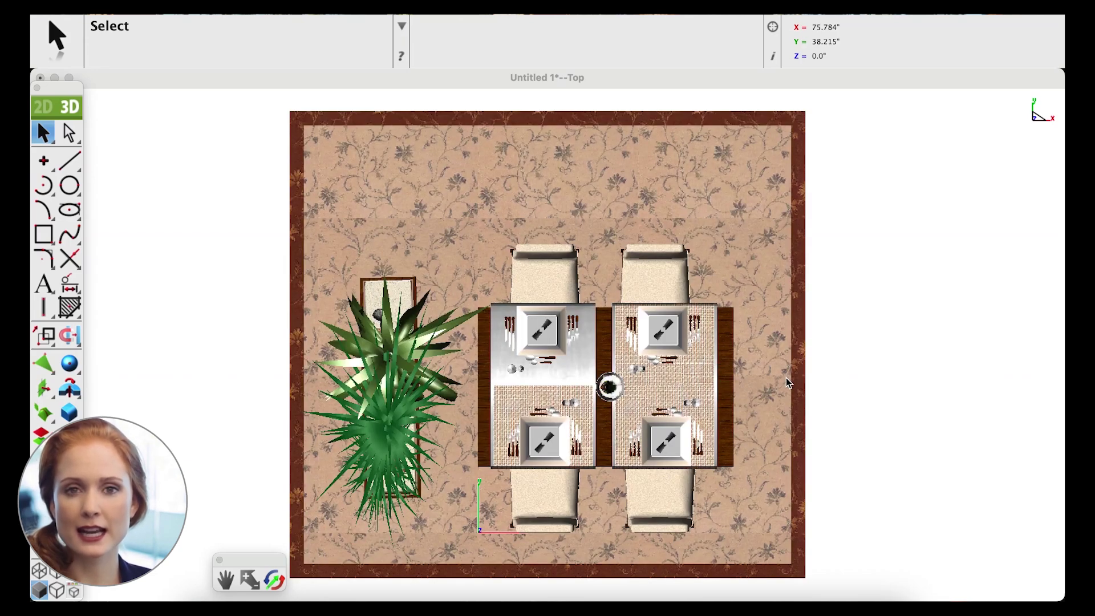
- Examine the whole imported dining table scene in the Isometric view and look closer at the table
right_click(865, 165)
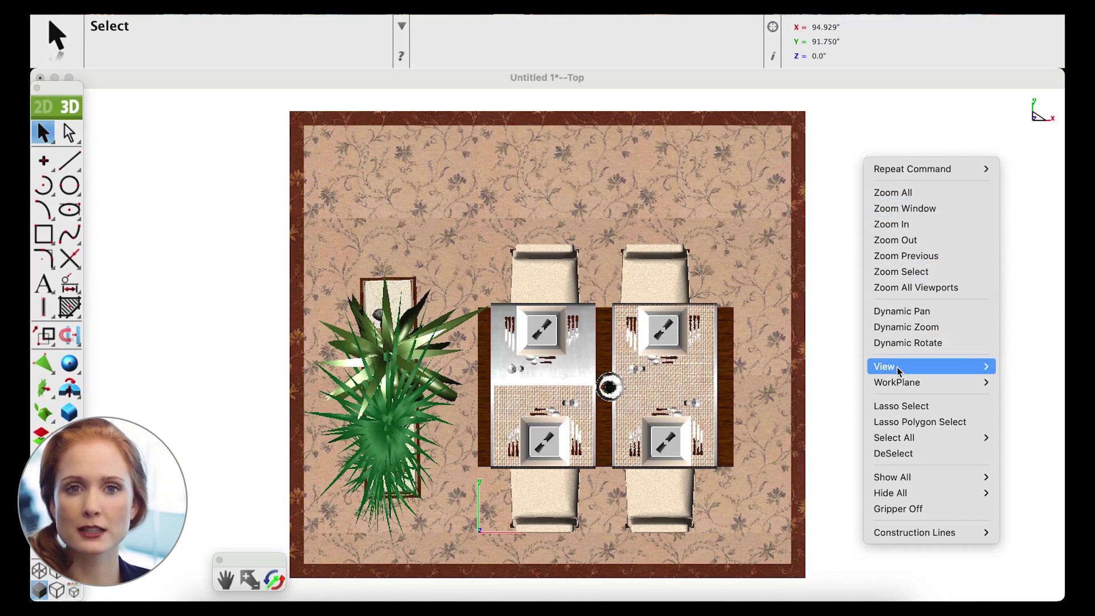
mouse_move(898, 371)
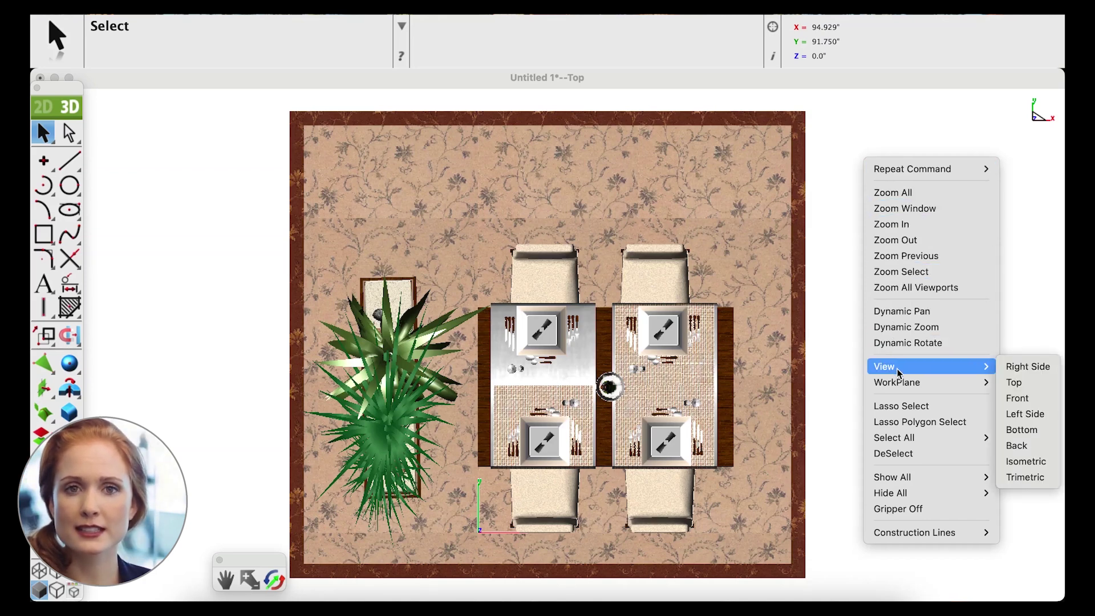
left_click(1023, 460)
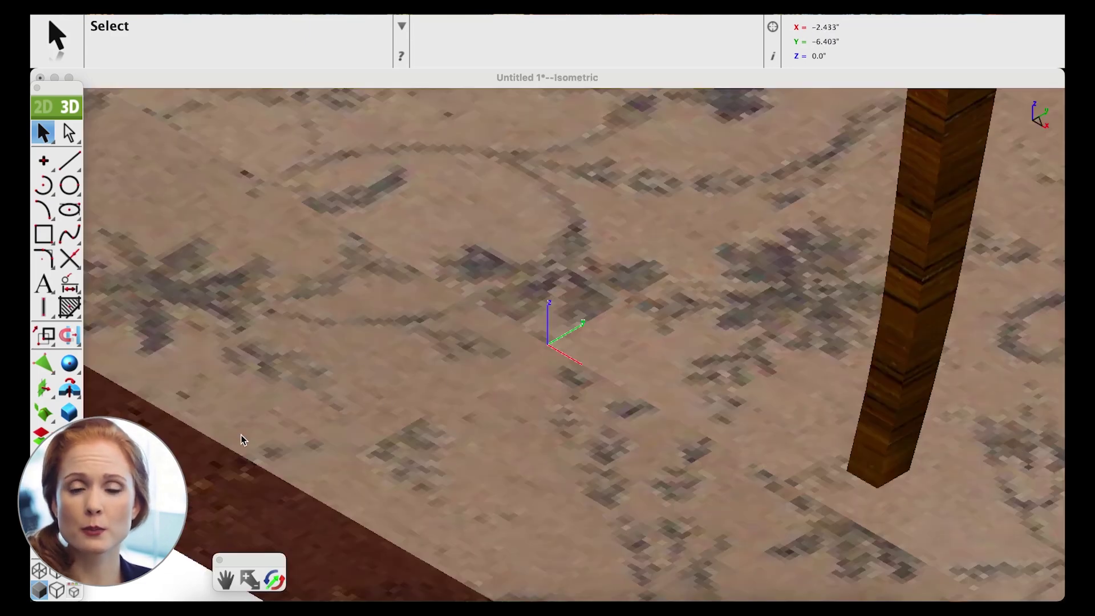
right_click(124, 548)
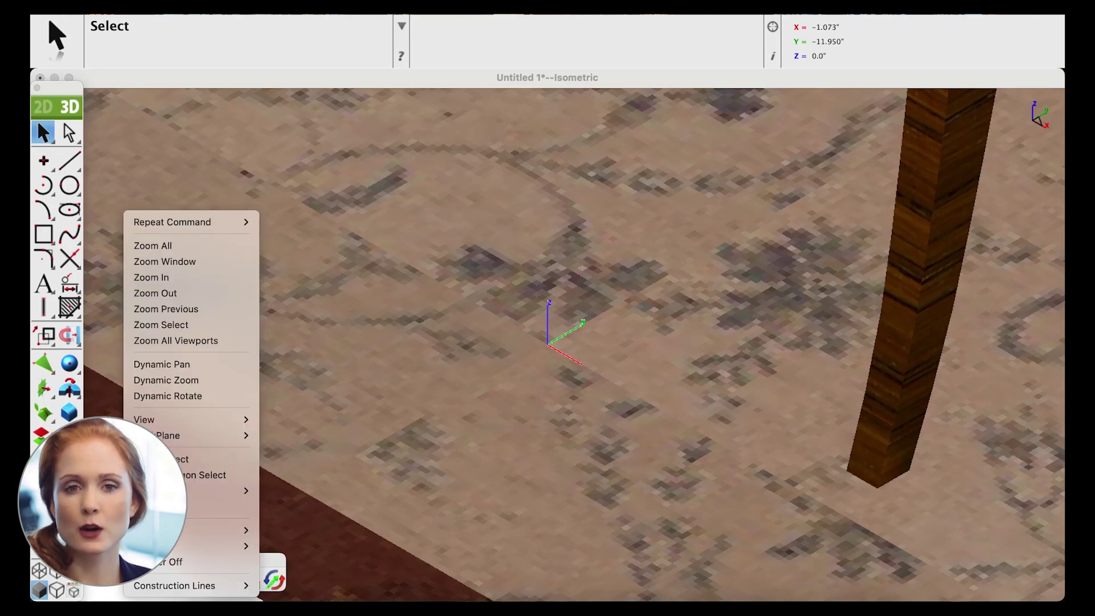
left_click(167, 246)
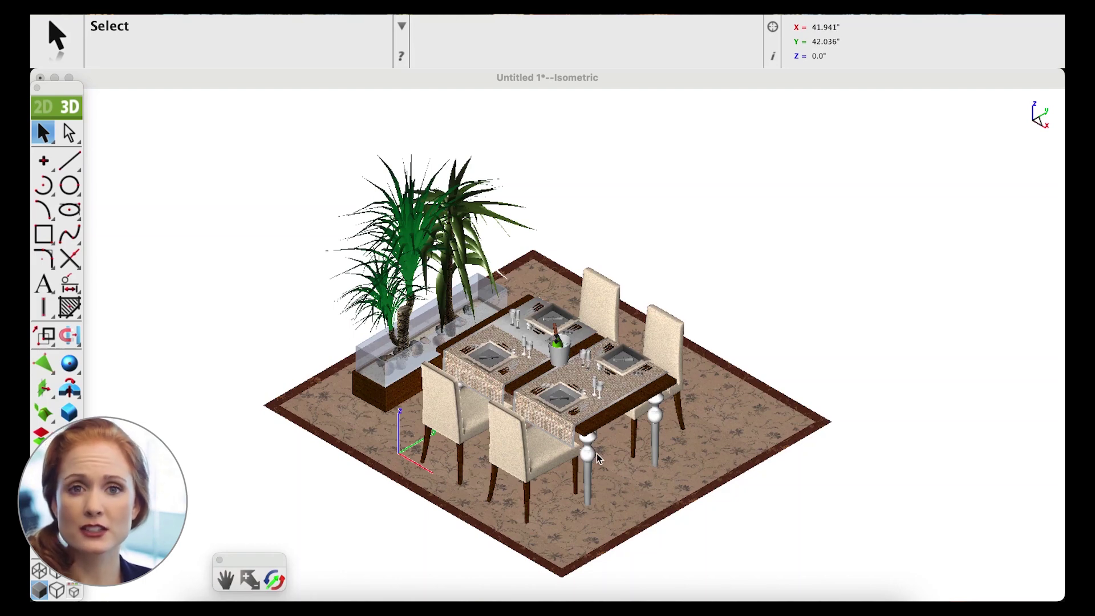
scroll(598, 459, "up", 2)
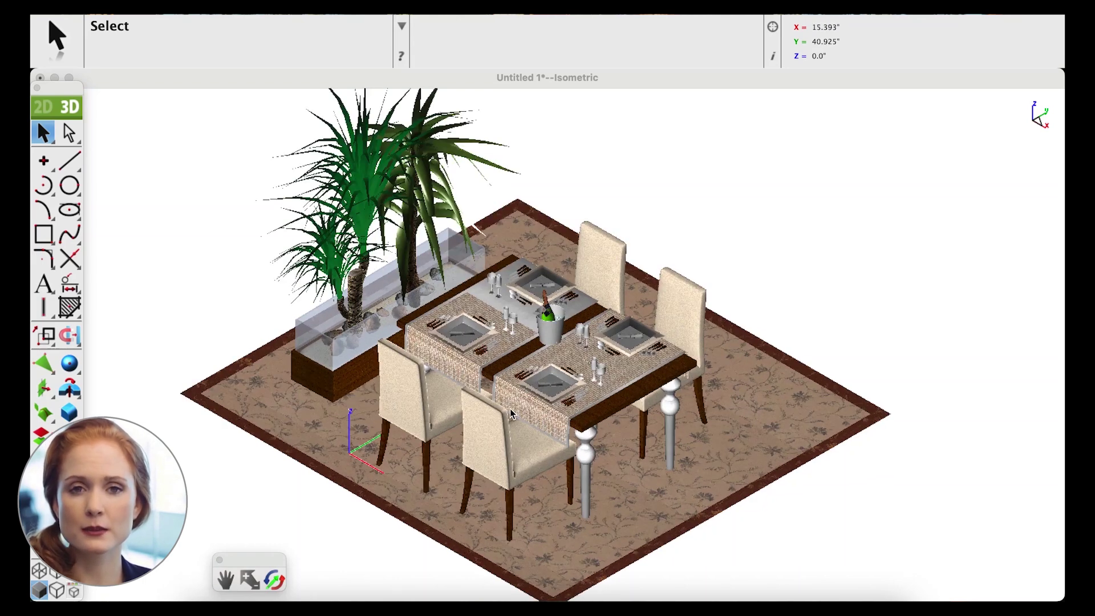